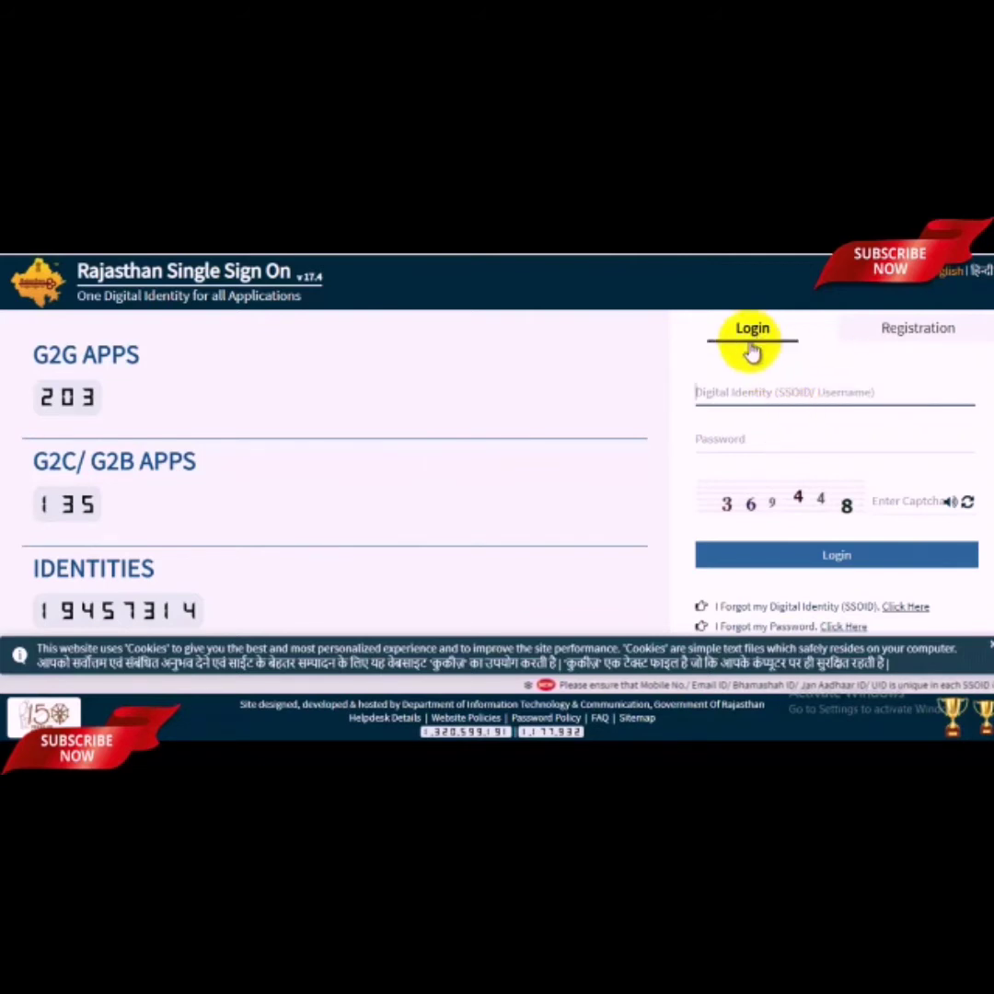
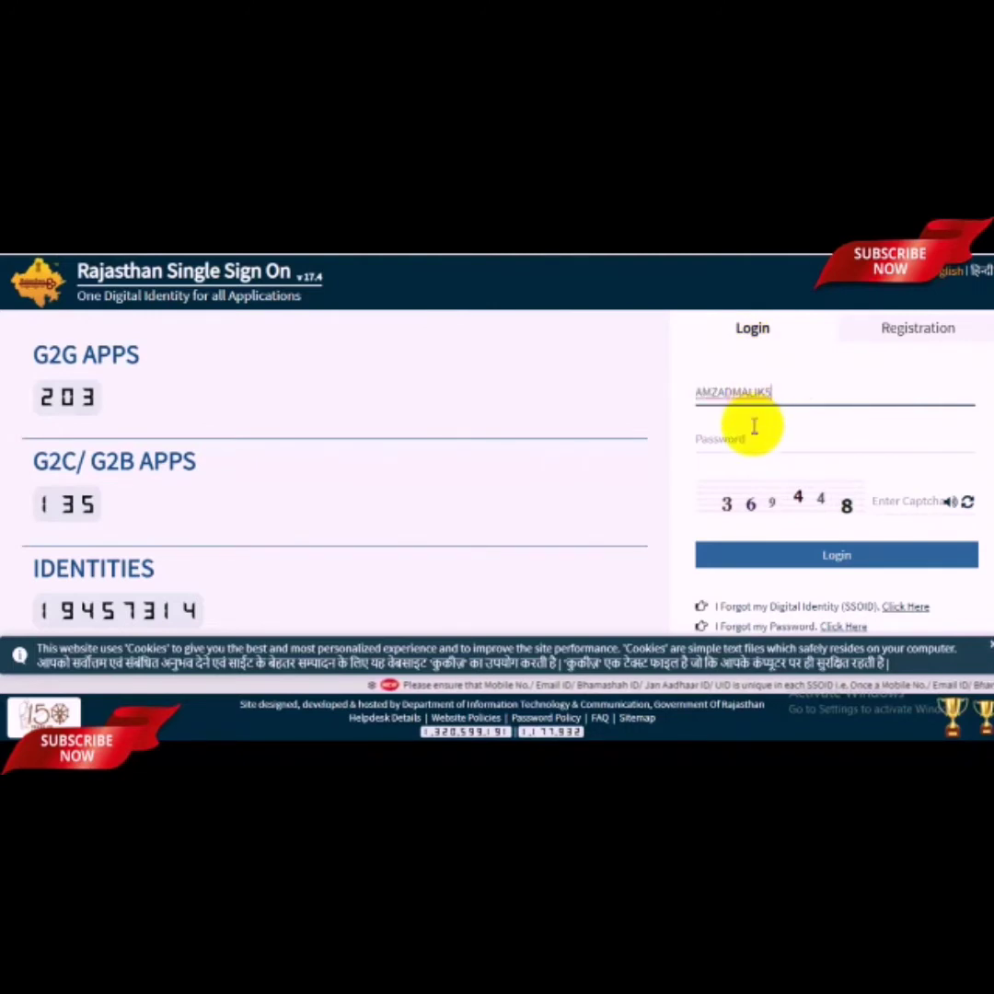
Step: Log in to Rajasthan SSO with the SSO ID, account password and the displayed captcha
left_click(762, 437)
type("a")
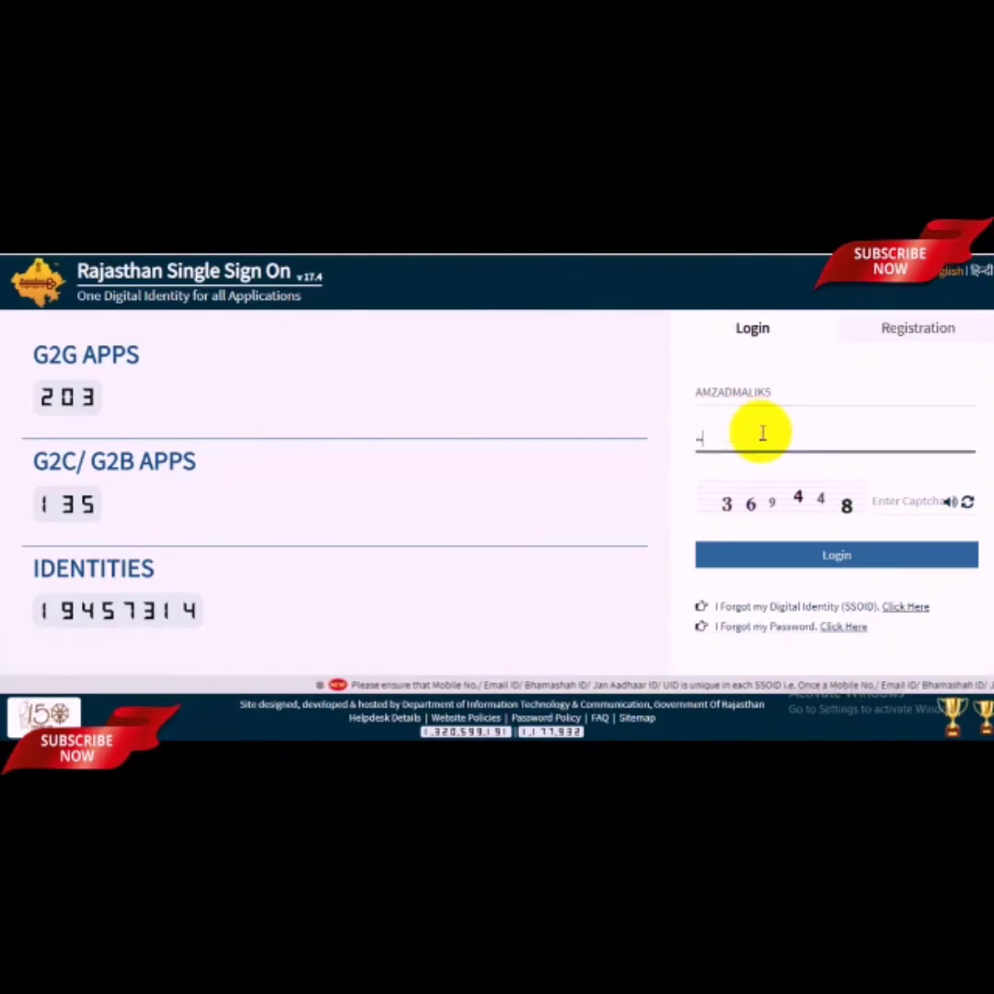
type("*****")
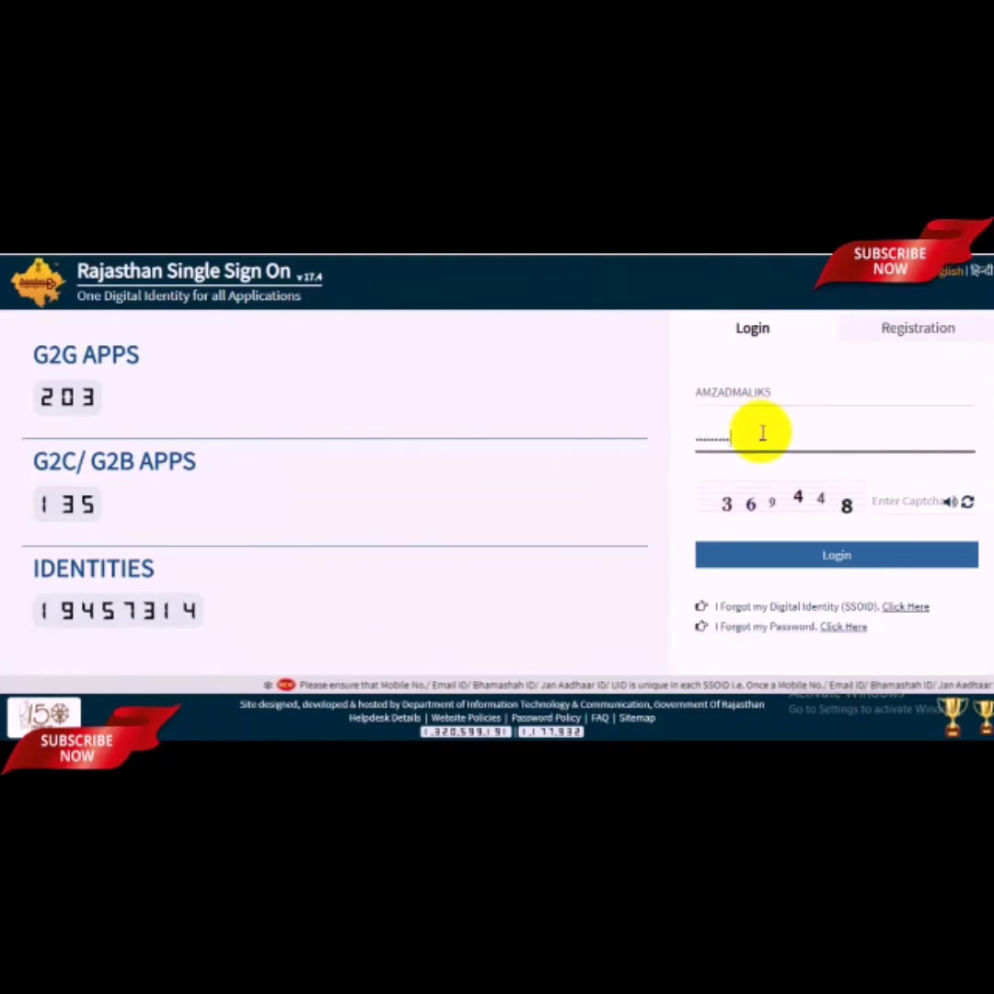
left_click(911, 501)
type("36")
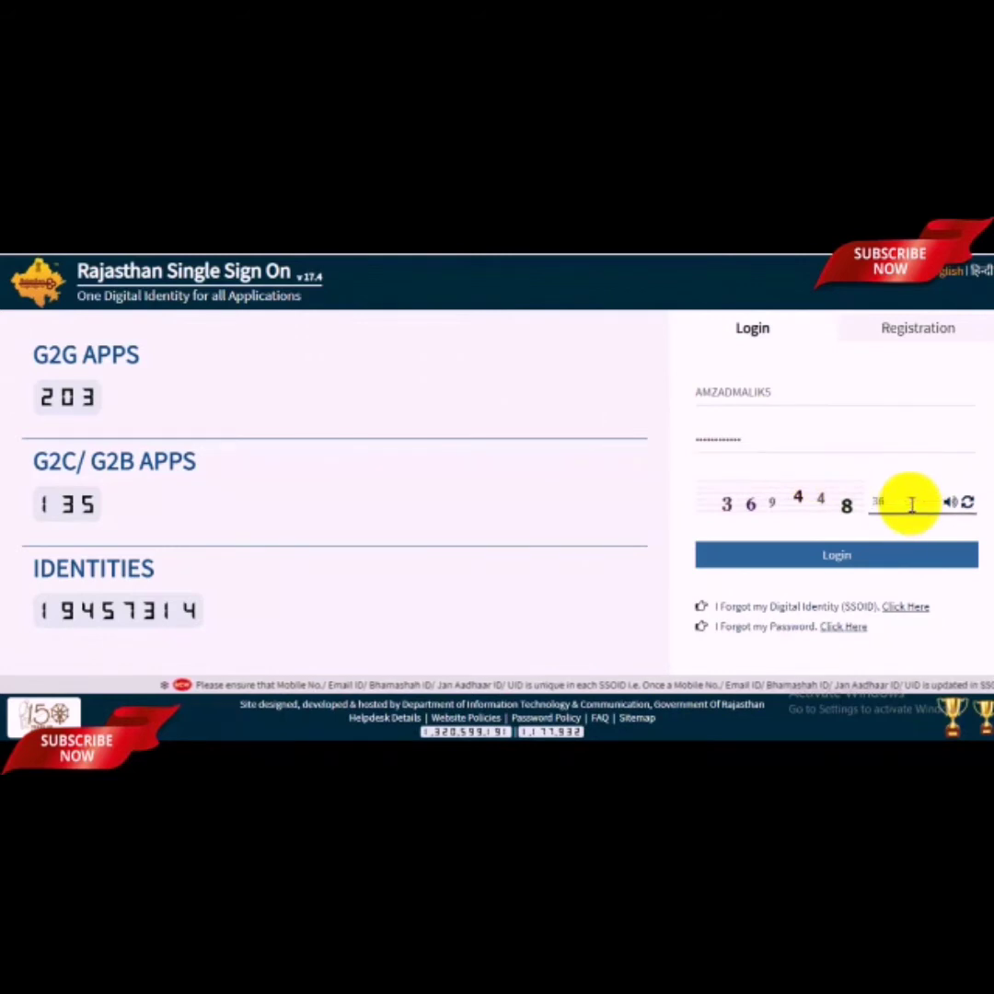
type("9448")
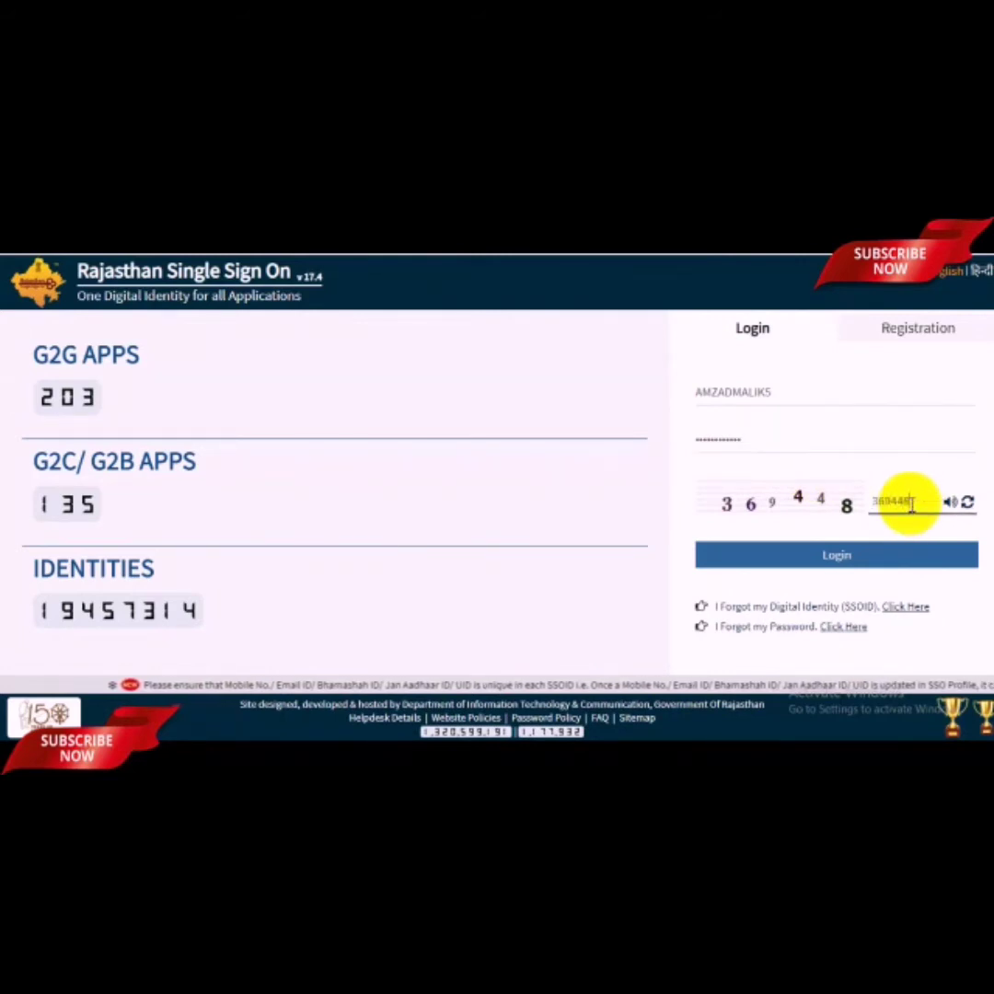
left_click(868, 555)
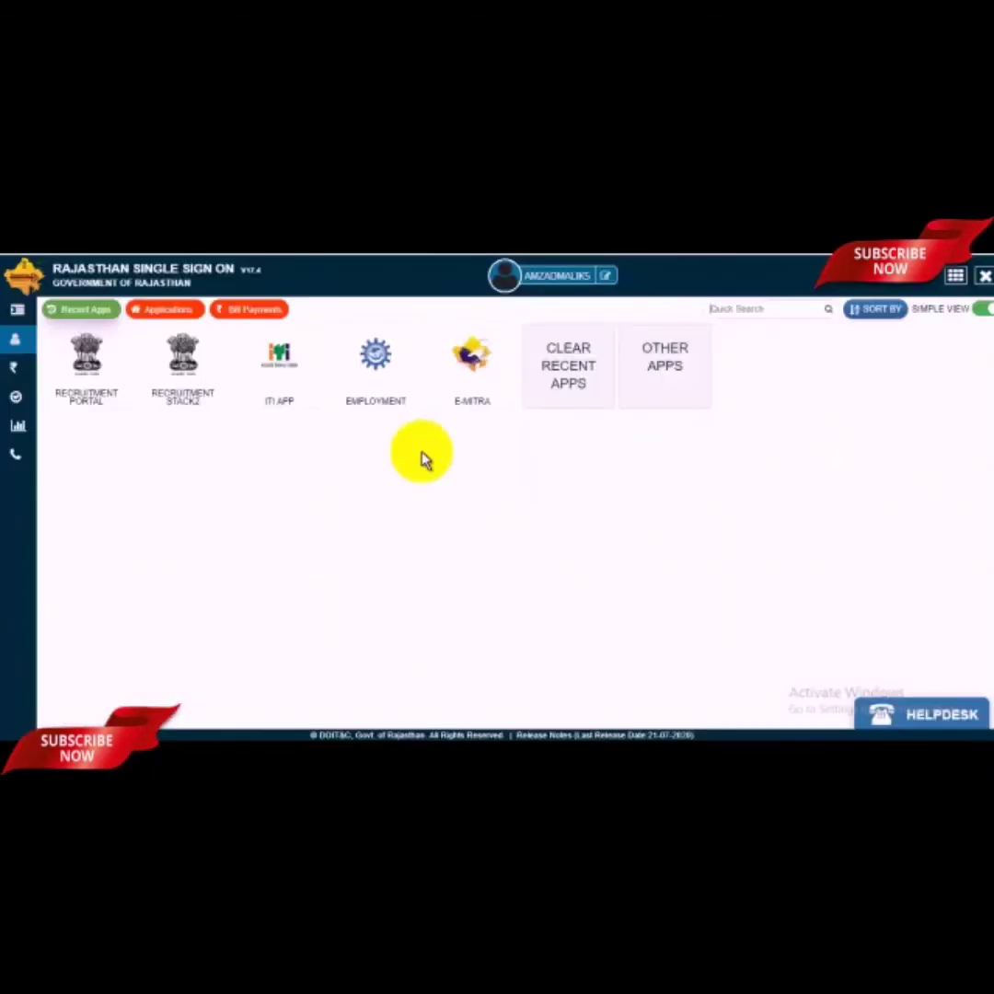
Step: Search the SSO applications for 'iti' to bring up the ITI App
left_click(167, 311)
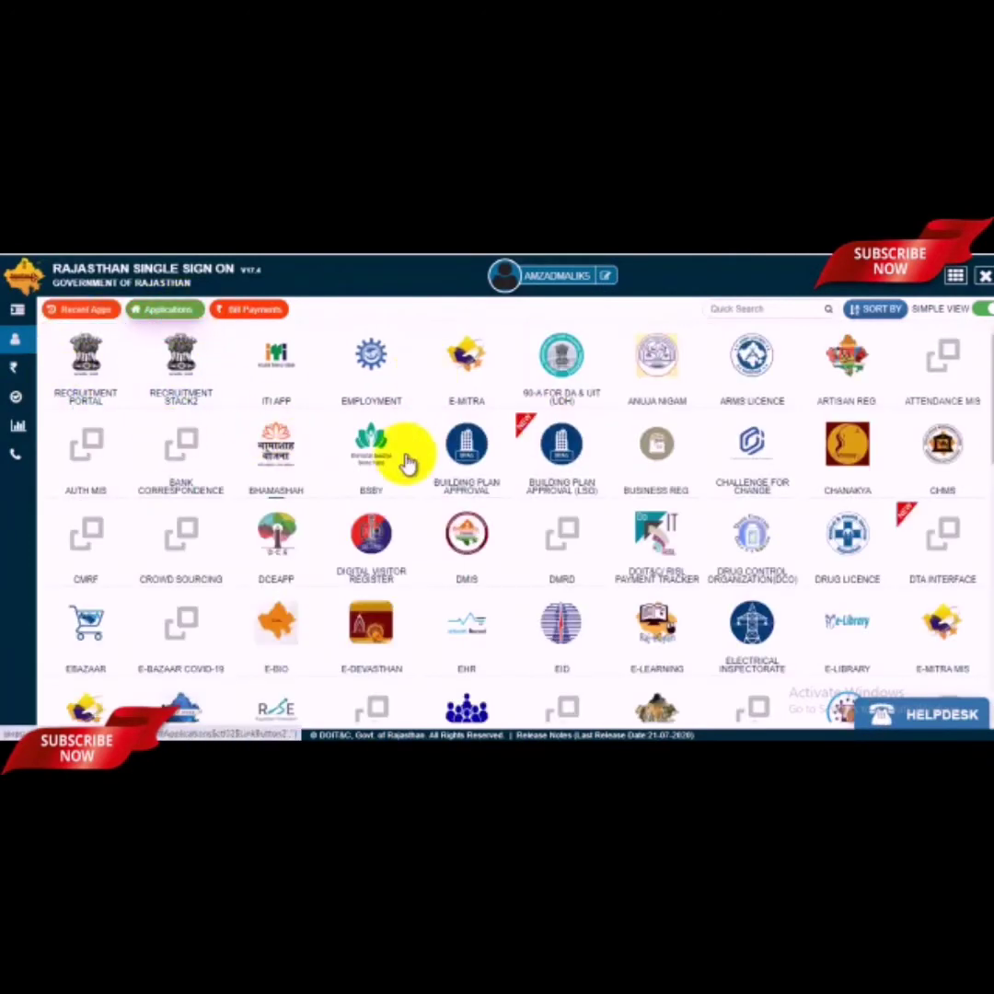
left_click(750, 309)
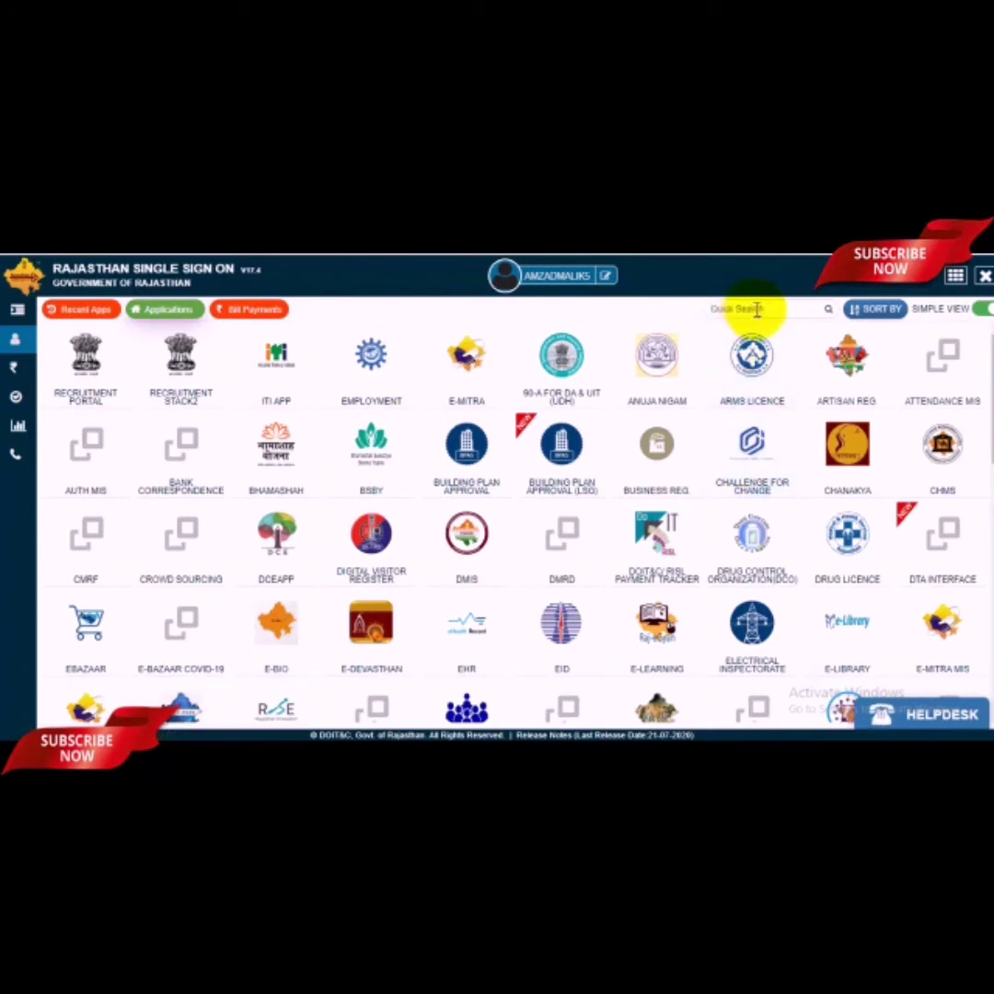
type("iti")
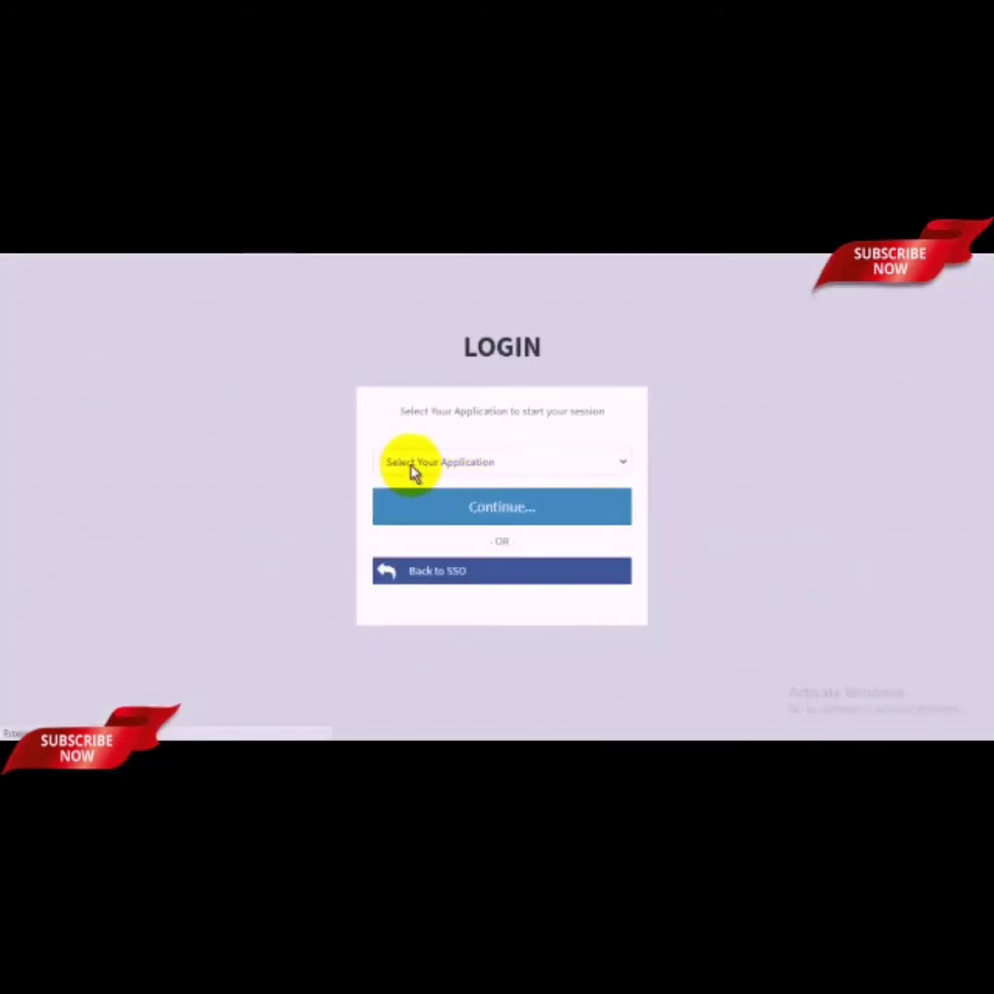
Step: Select ITI Admission as the application and register as an Applicant
left_click(505, 464)
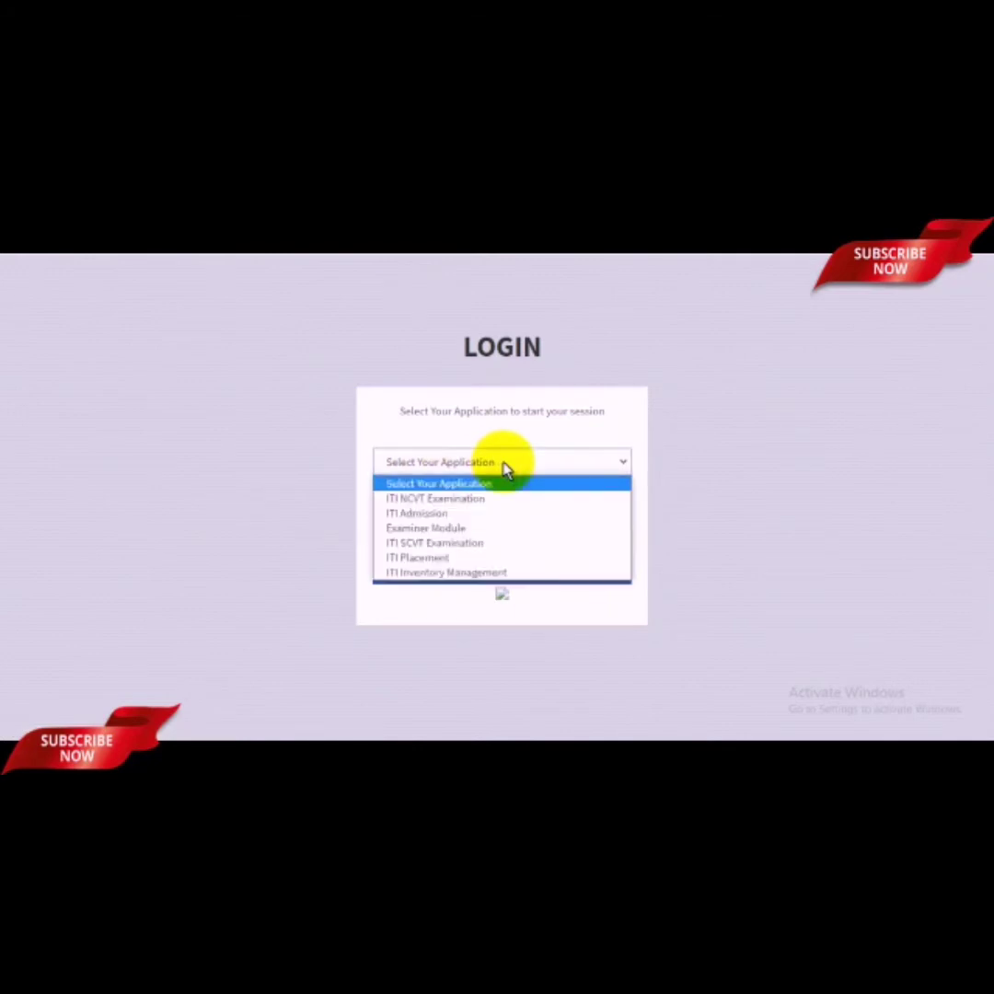
left_click(419, 513)
left_click(536, 520)
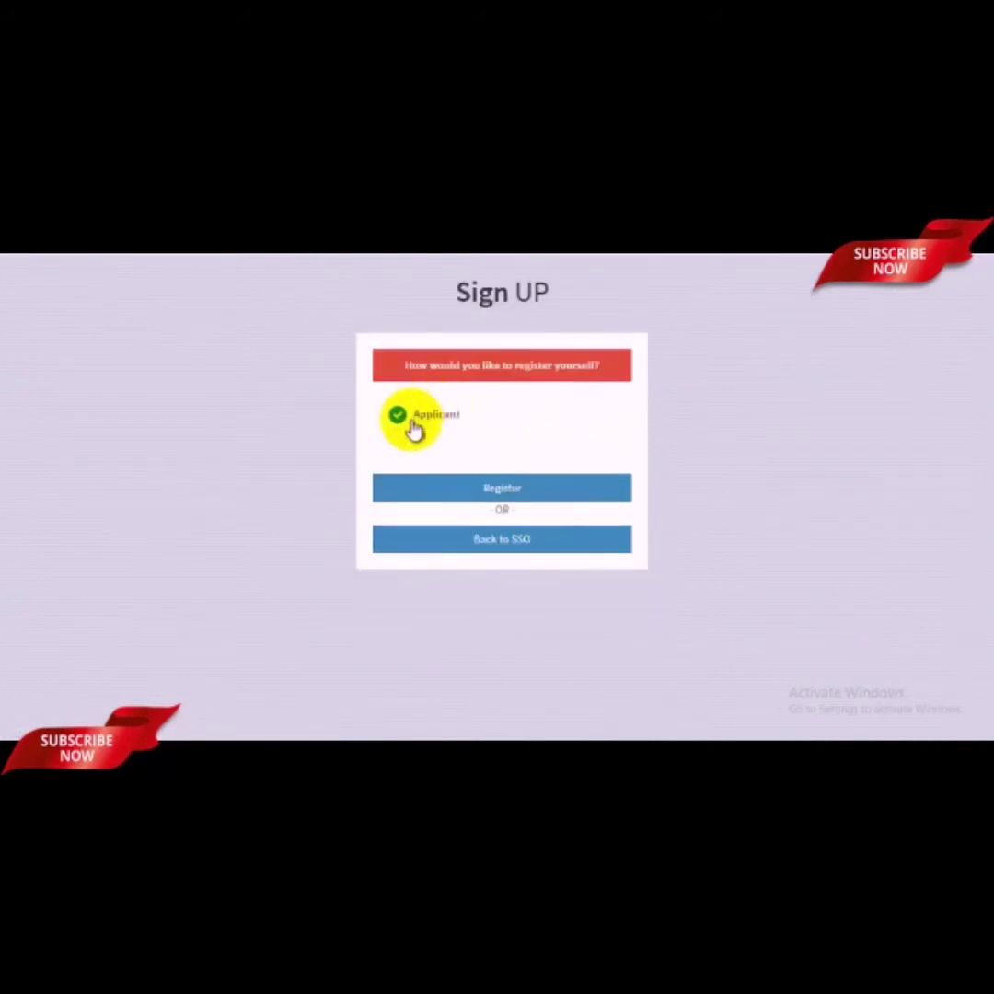
left_click(509, 492)
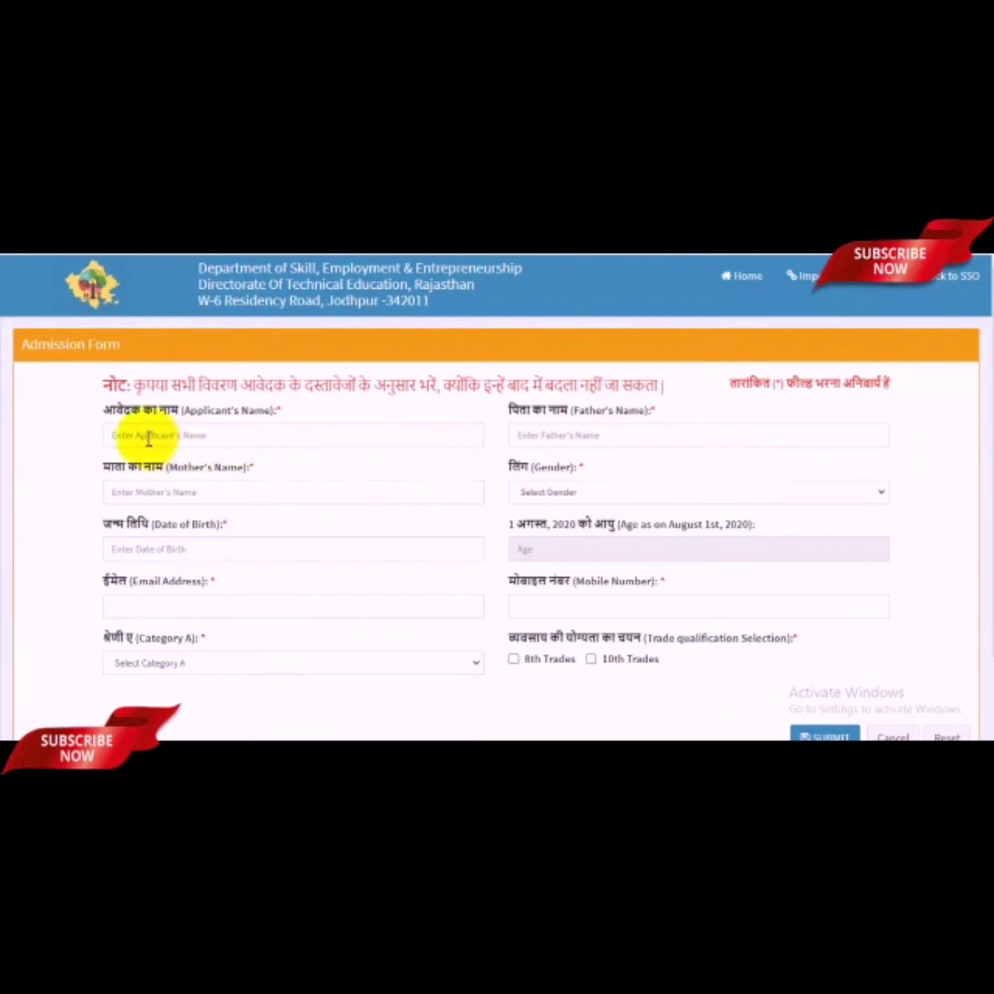
Step: Enter the applicant's, father's and mother's names on the Admission Form
left_click(211, 434)
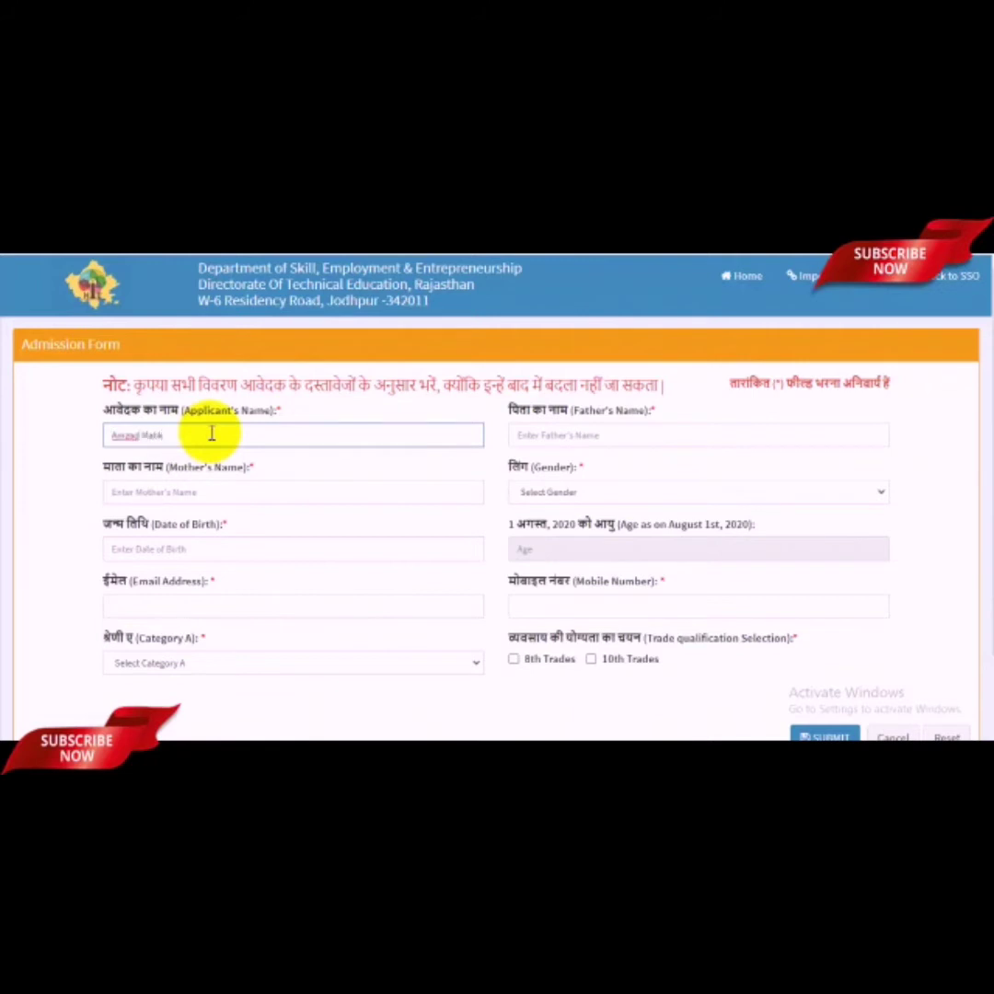
left_click(594, 442)
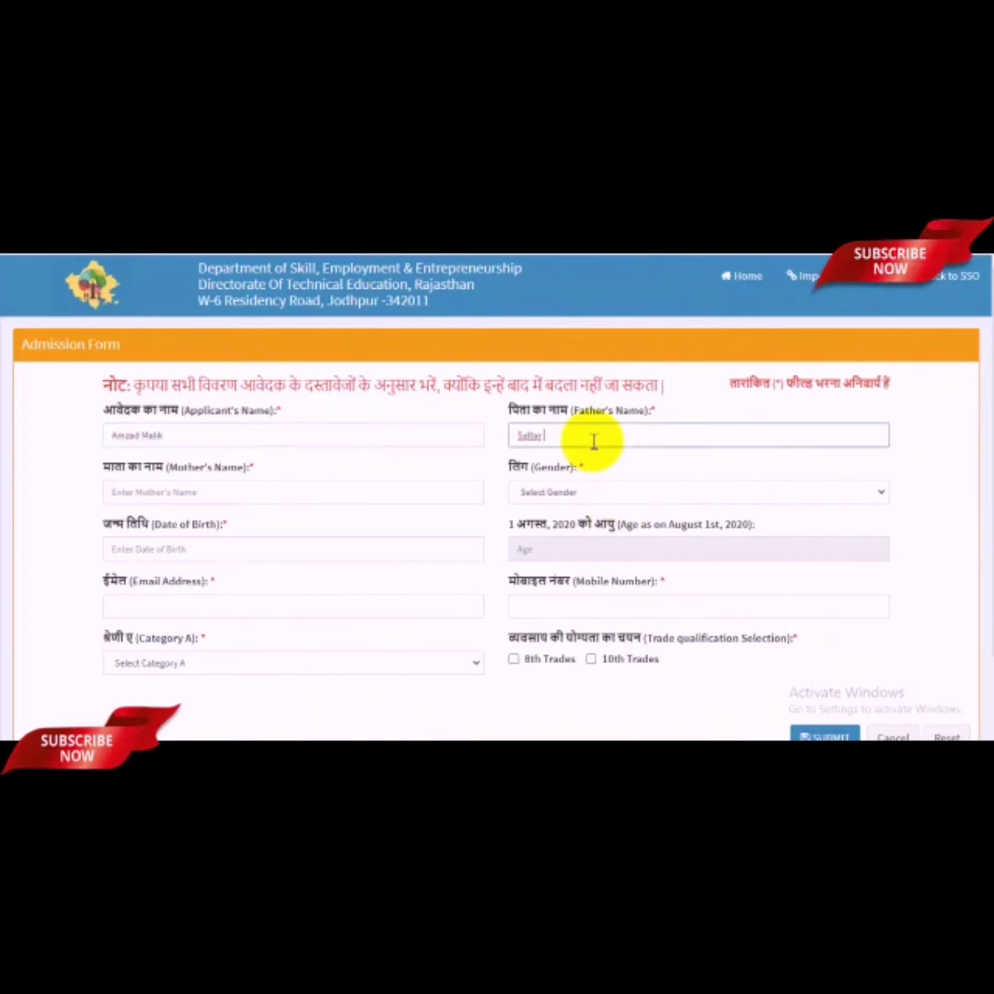
left_click(230, 502)
type("Sazada")
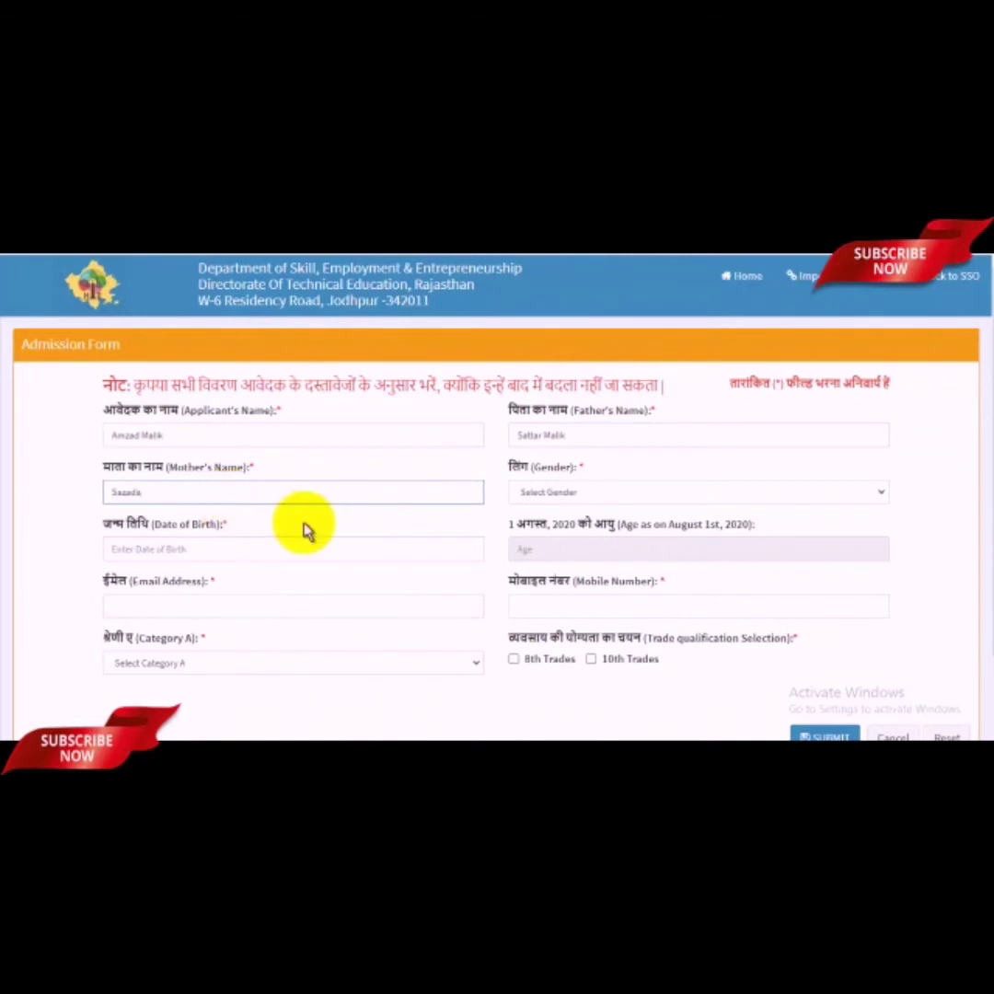
left_click(557, 494)
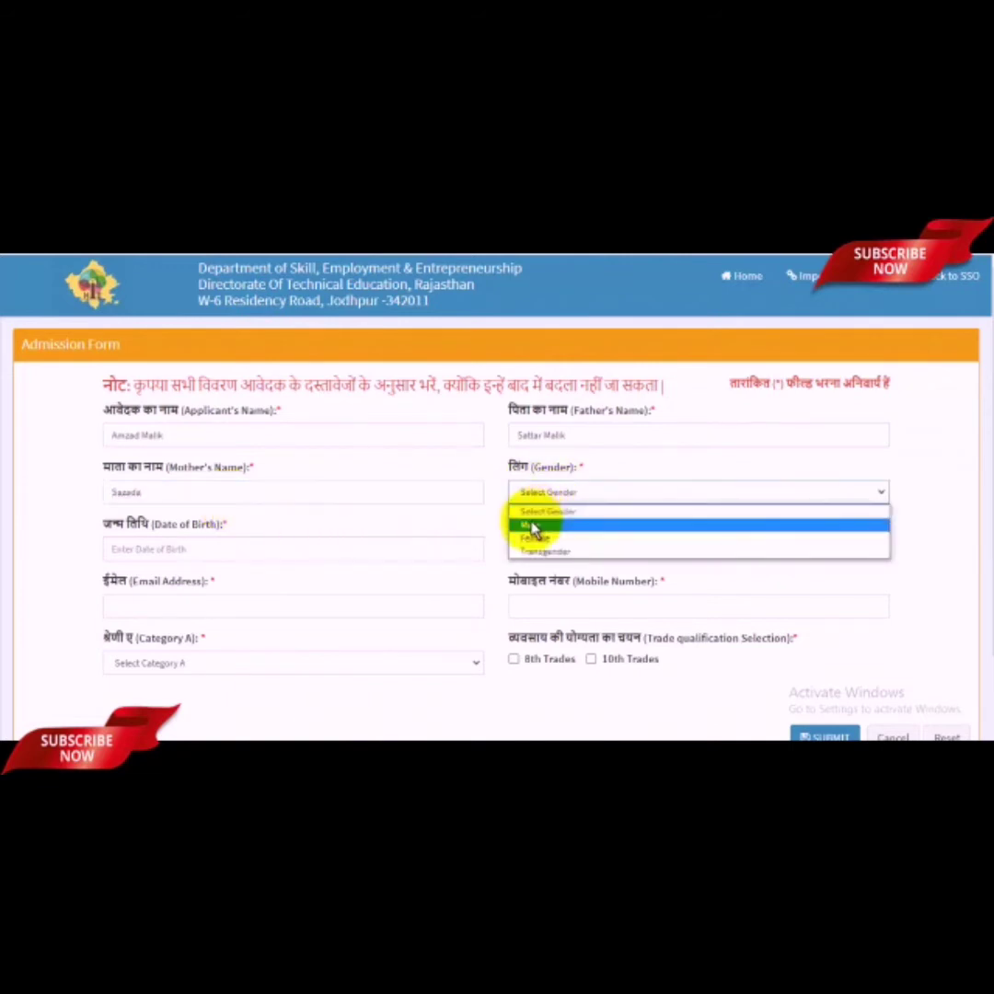
left_click(532, 526)
left_click(180, 552)
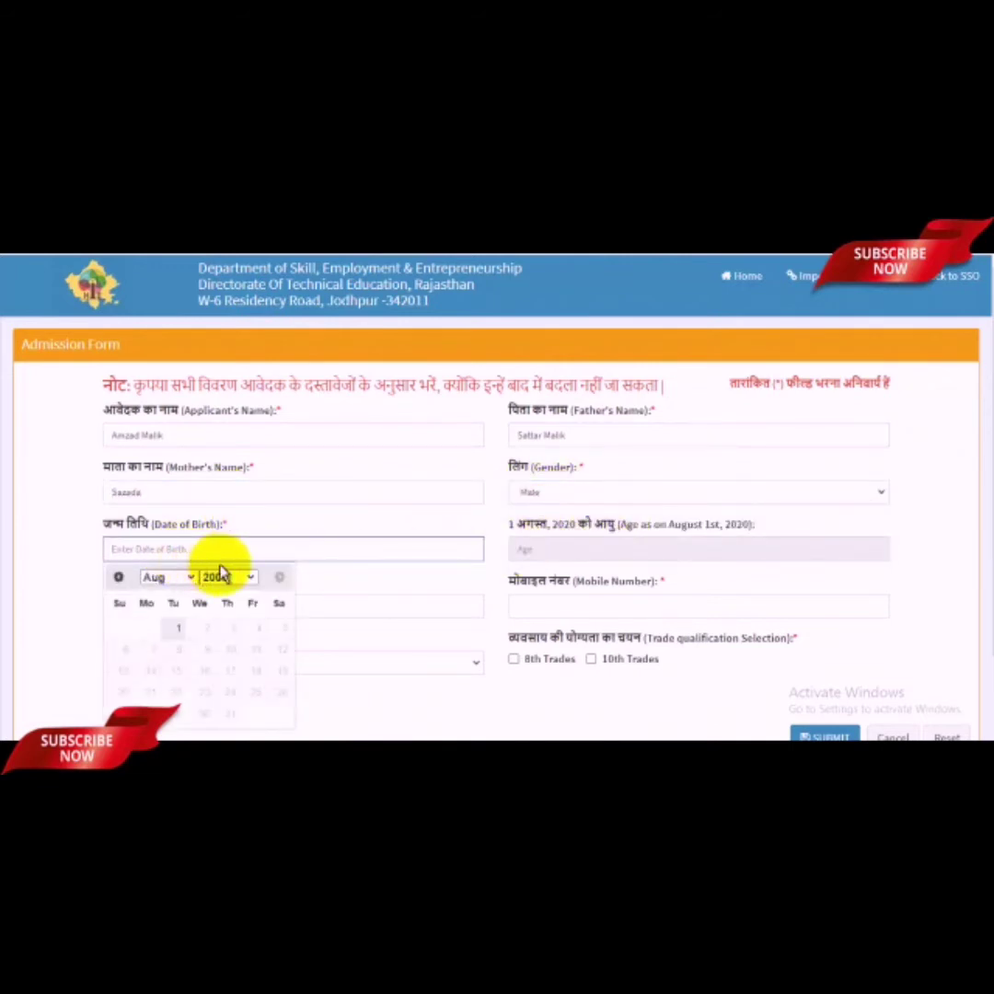
left_click(226, 576)
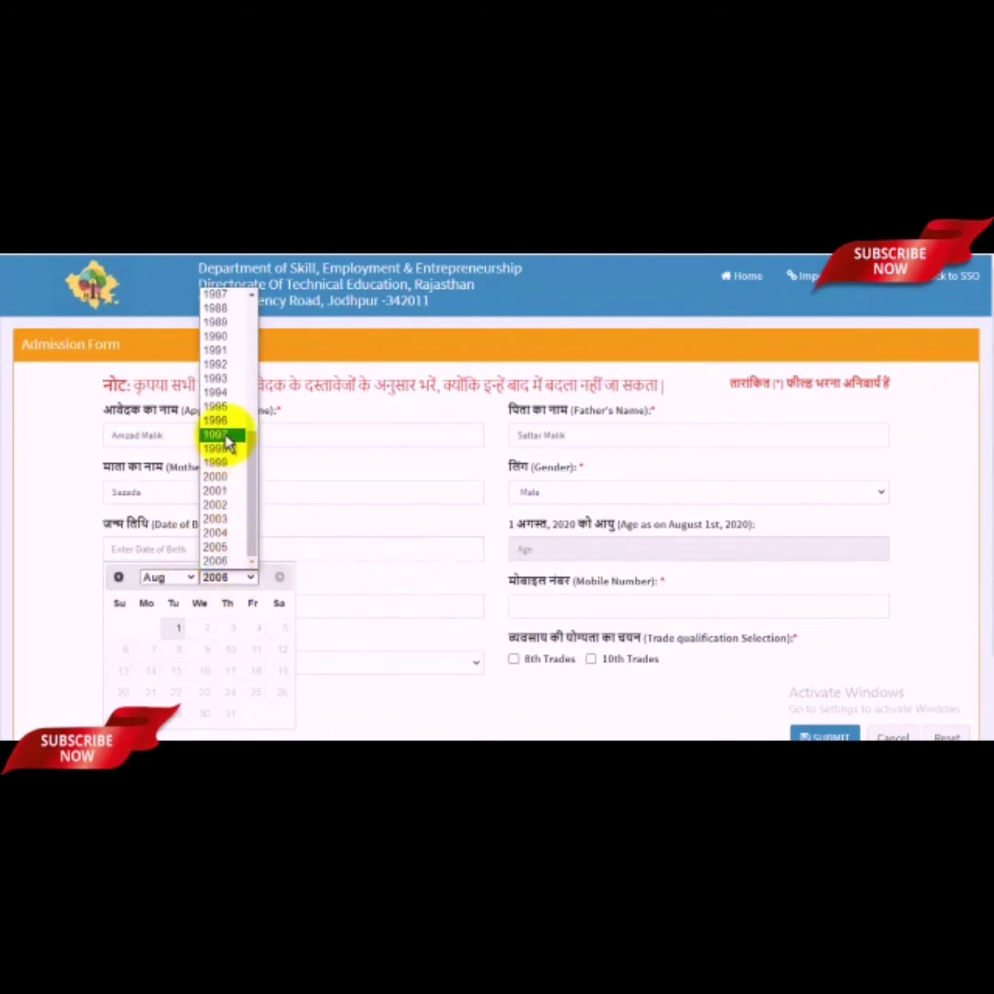
left_click(226, 442)
left_click(171, 578)
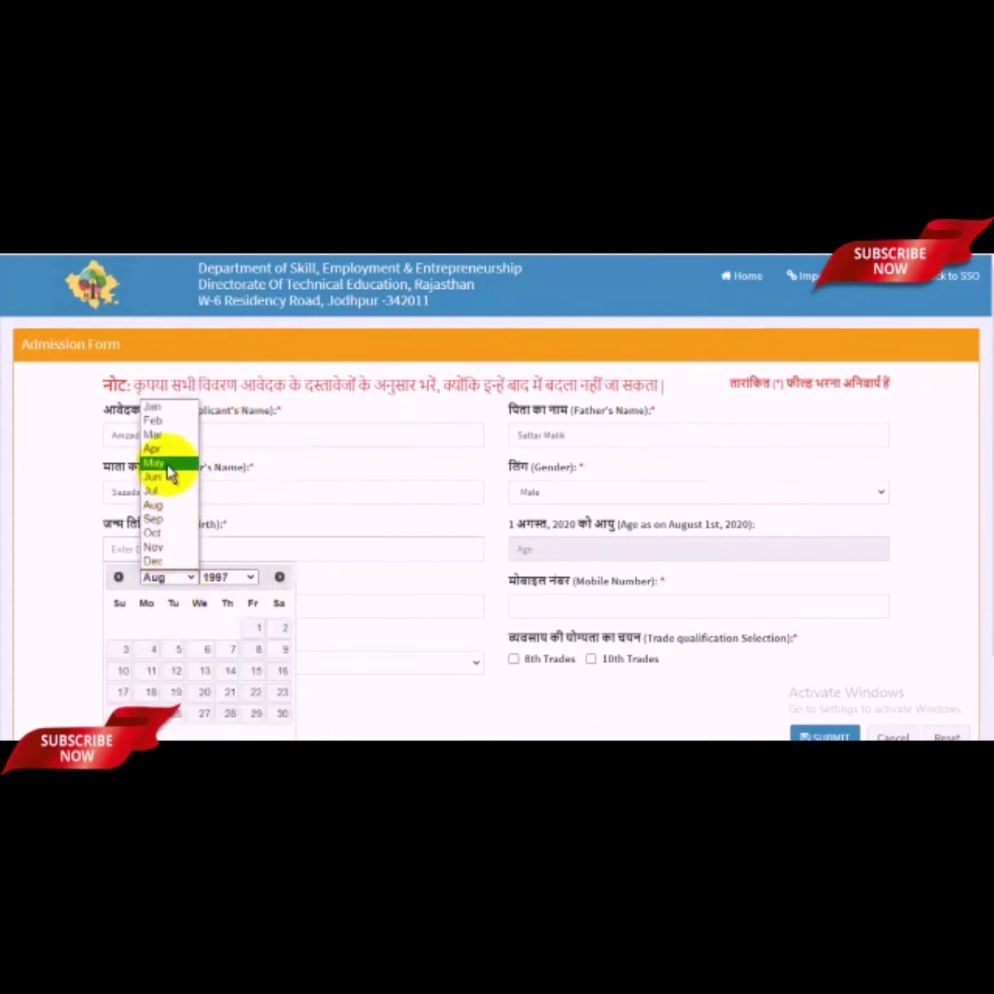
left_click(155, 462)
left_click(261, 629)
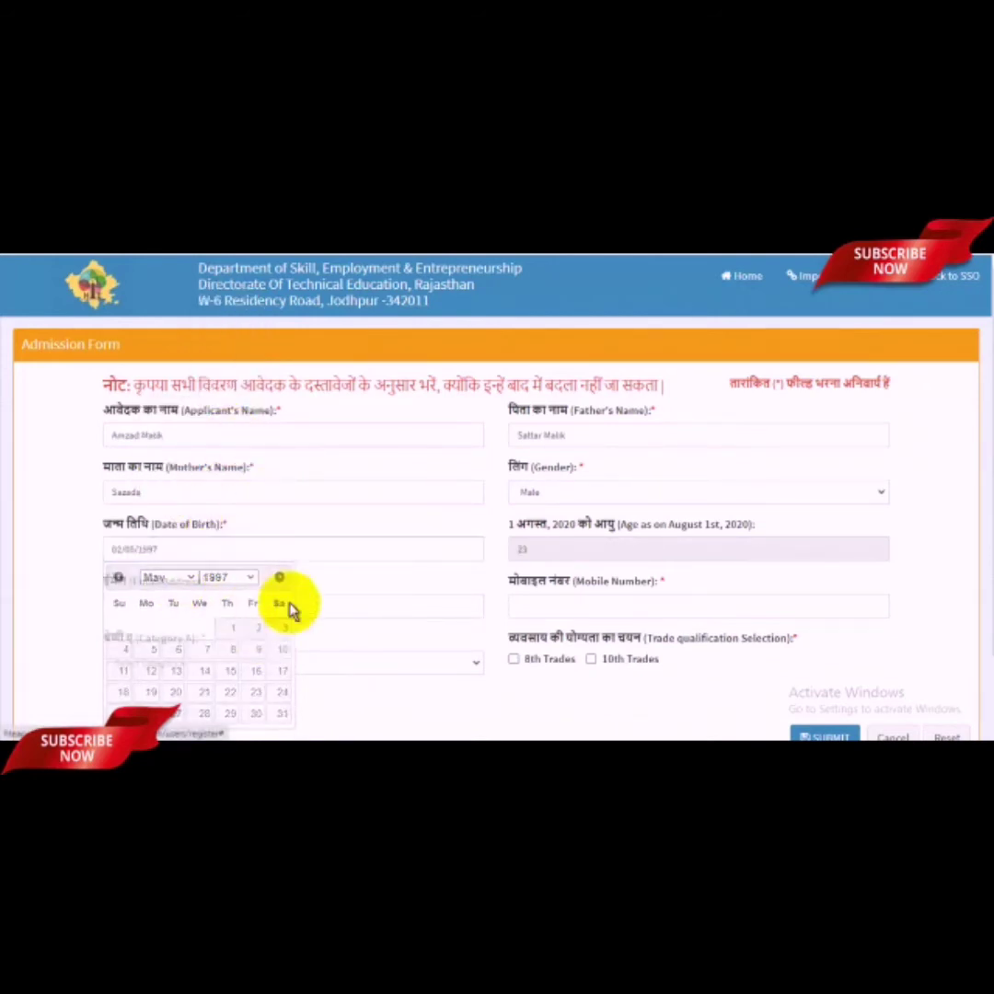
scroll(552, 543, "down", 2)
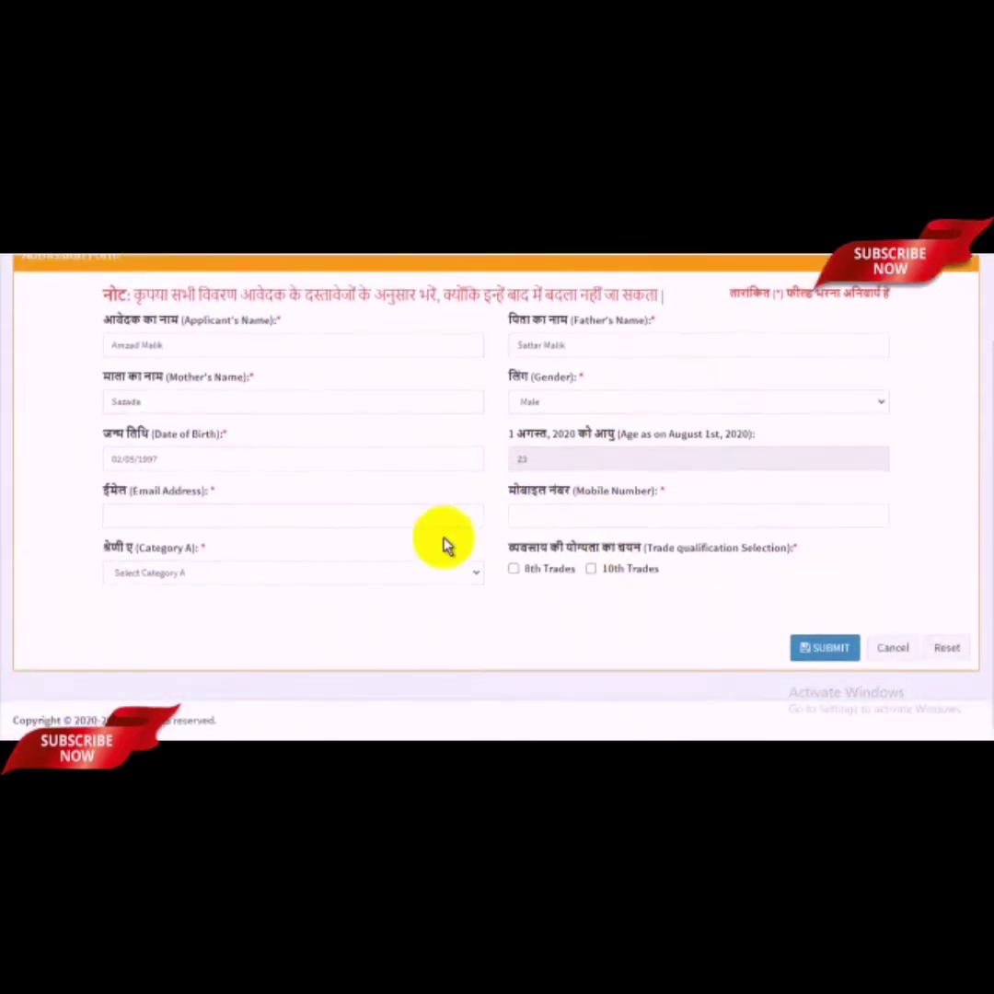
Step: Enter the e-mail address and mobile number, and set Category A to General
left_click(219, 515)
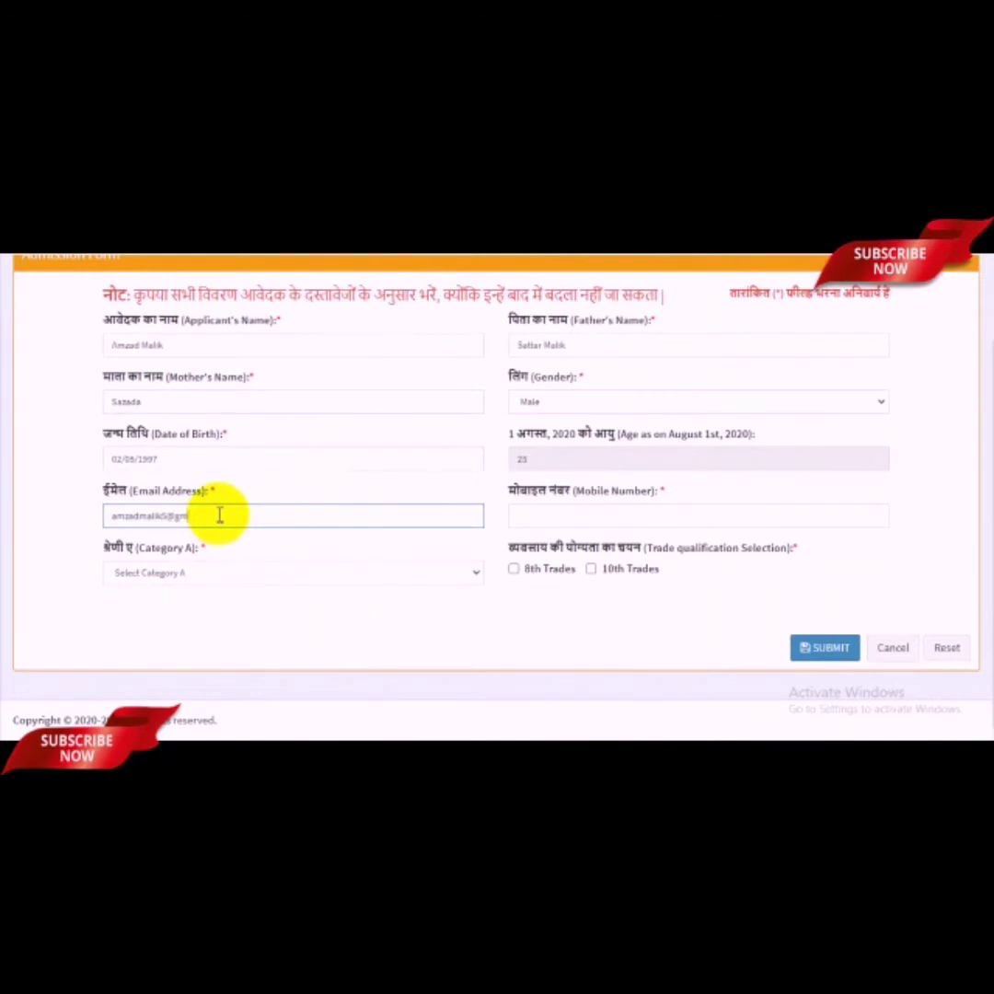
left_click(568, 512)
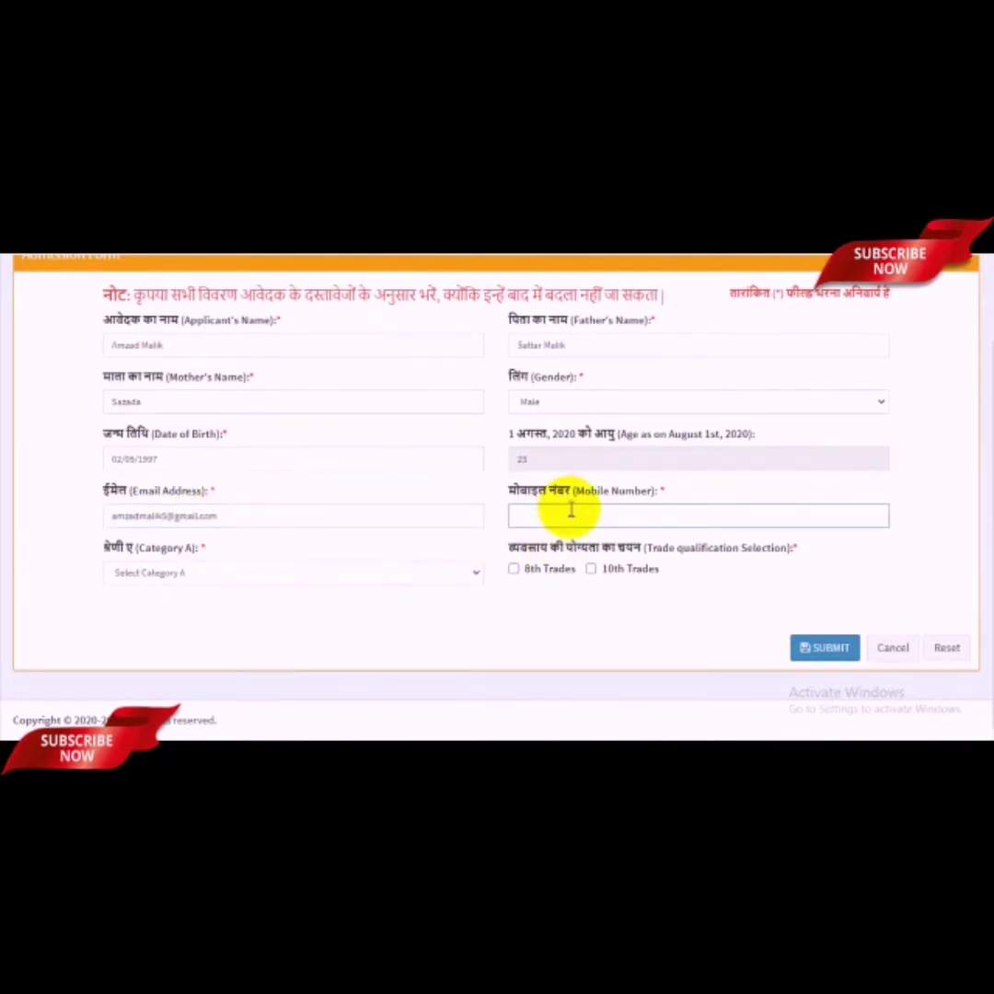
left_click(203, 580)
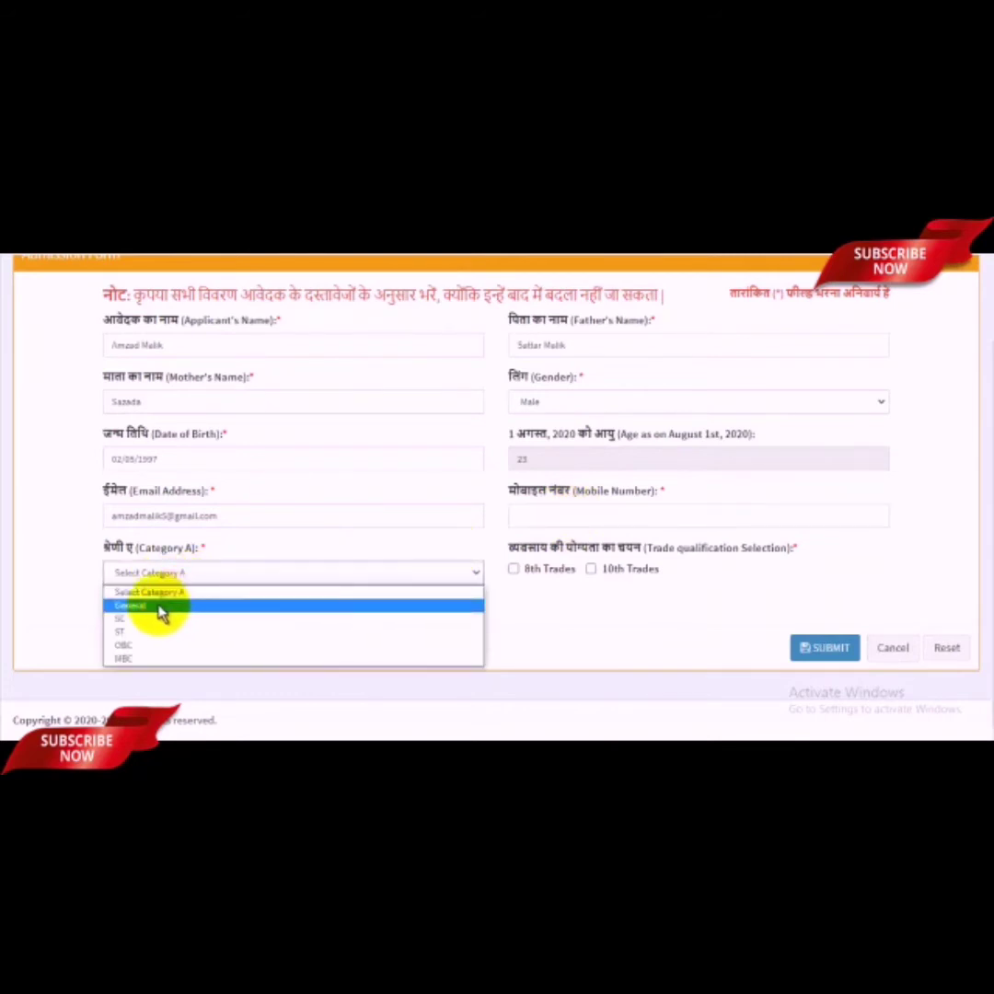
left_click(161, 614)
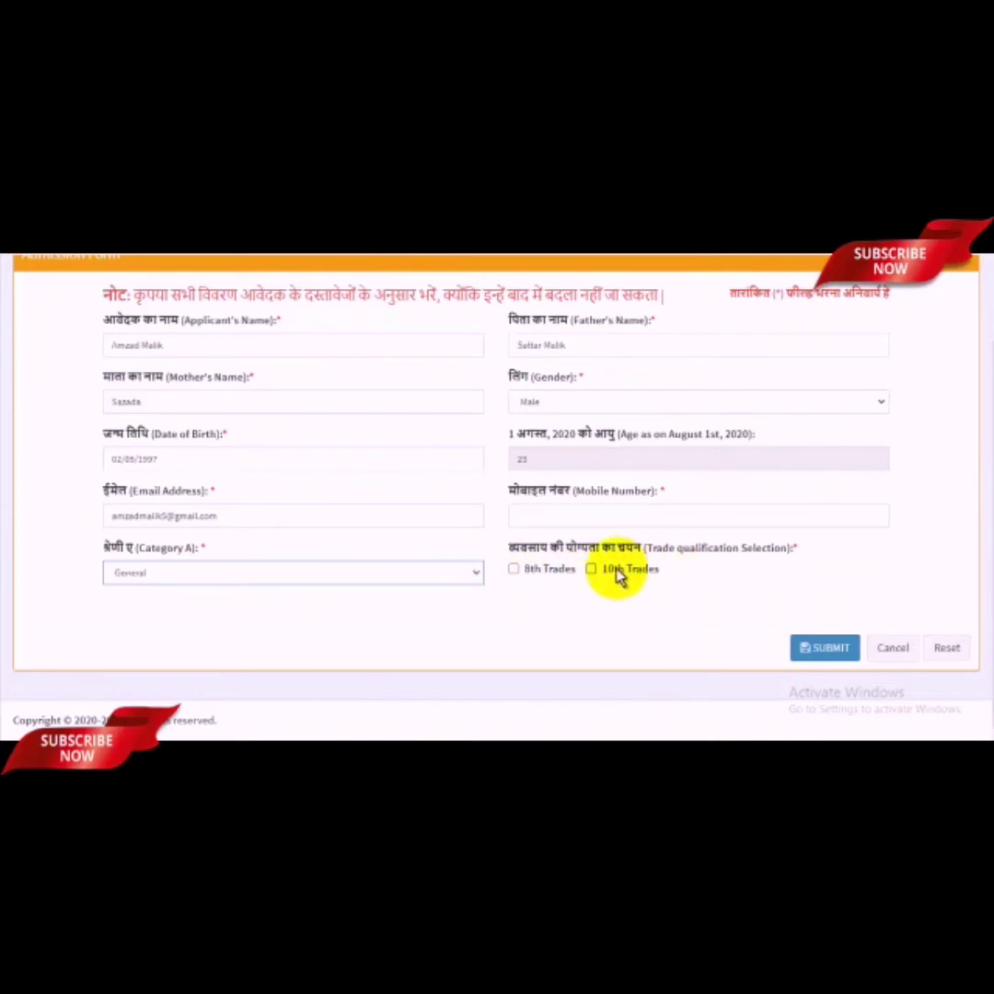
Step: Choose the 10th Trades qualification and acknowledge the trade notice
left_click(592, 569)
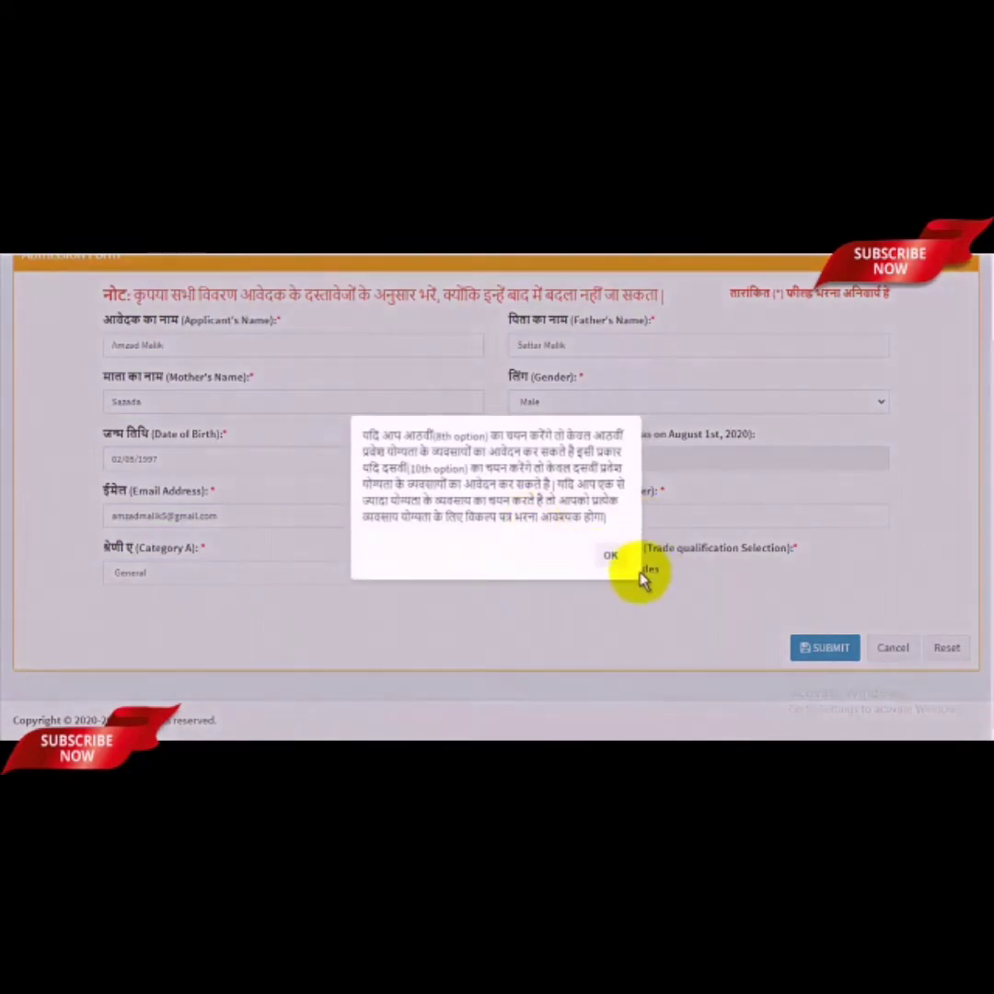
left_click(610, 556)
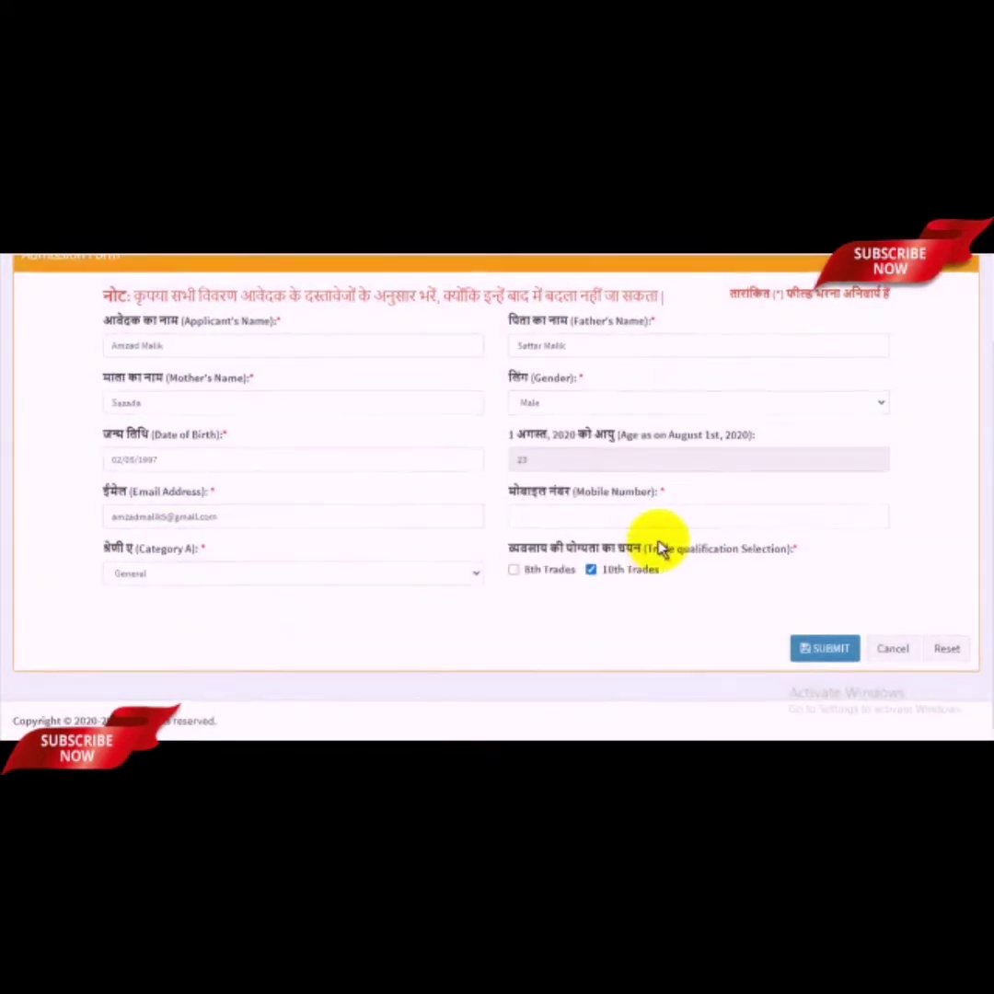
scroll(657, 545, "up", 1)
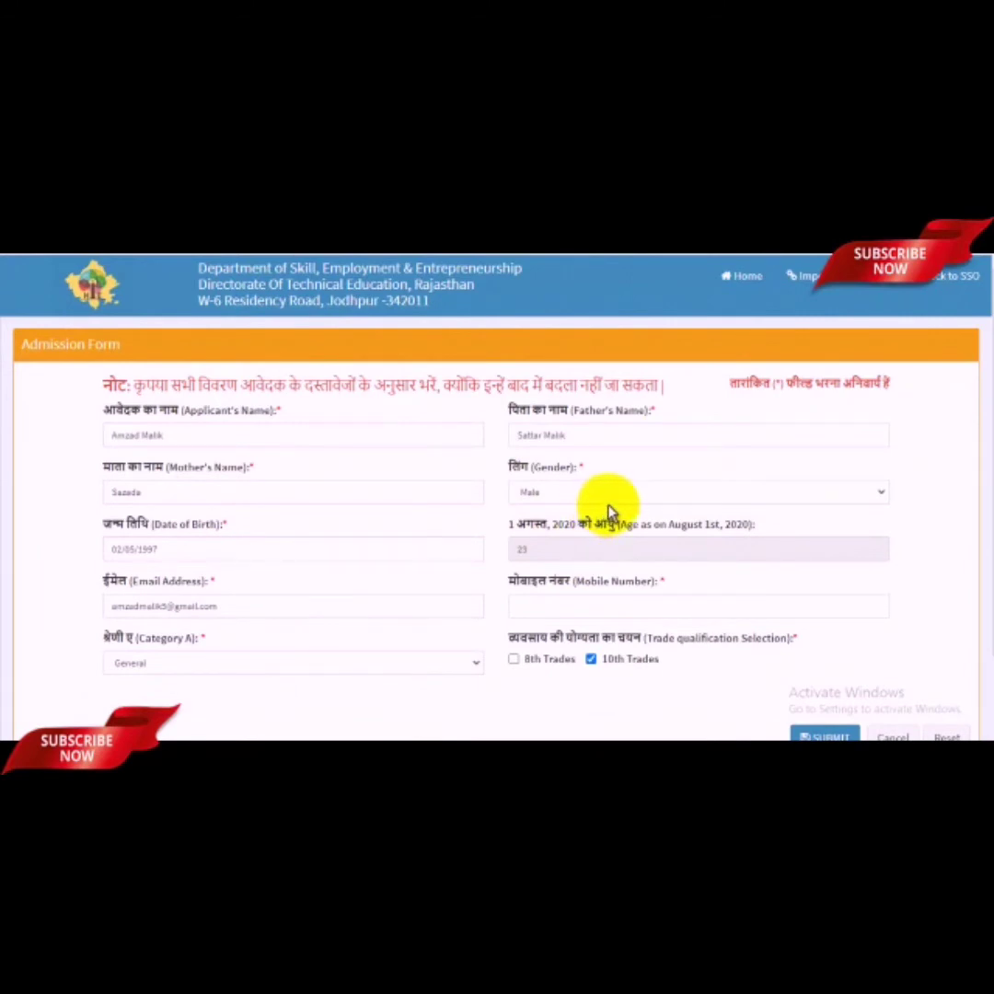
scroll(608, 506, "down", 1)
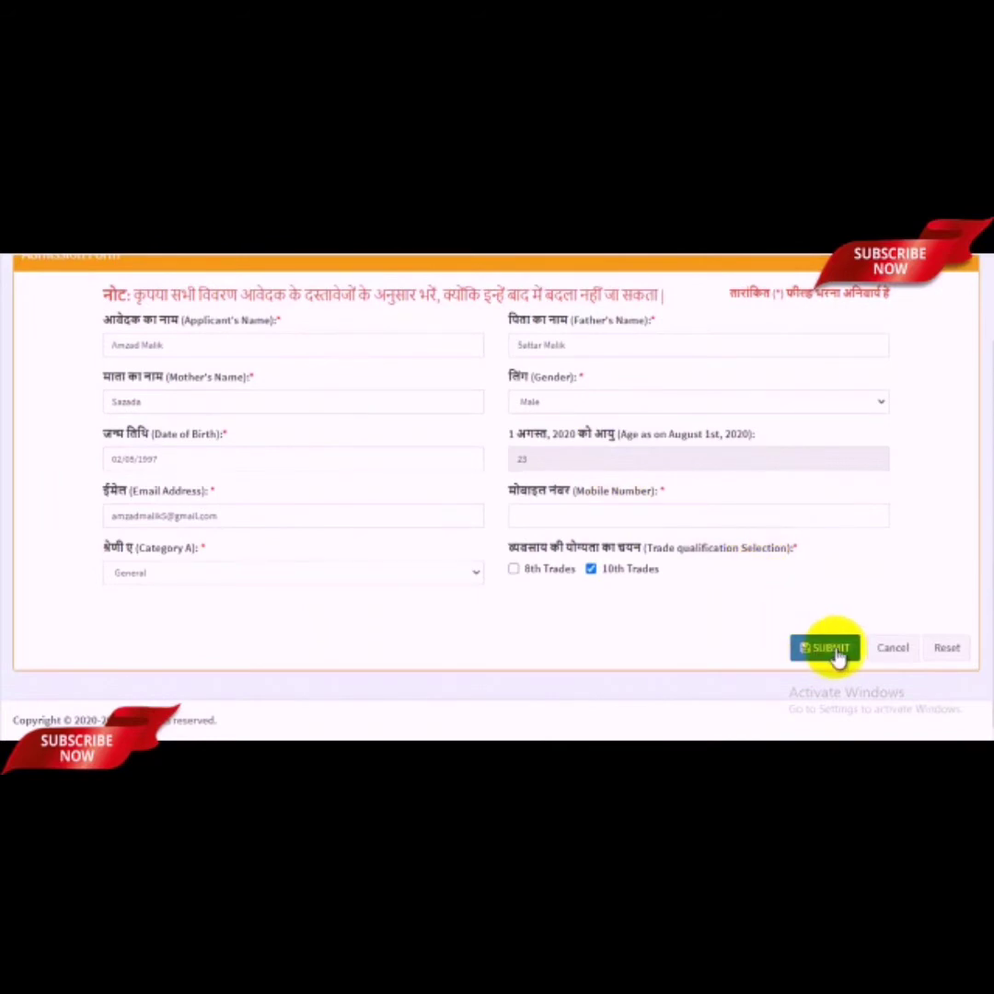
Step: Submit the form and confirm changing the qualification to 10th Trades
left_click(830, 649)
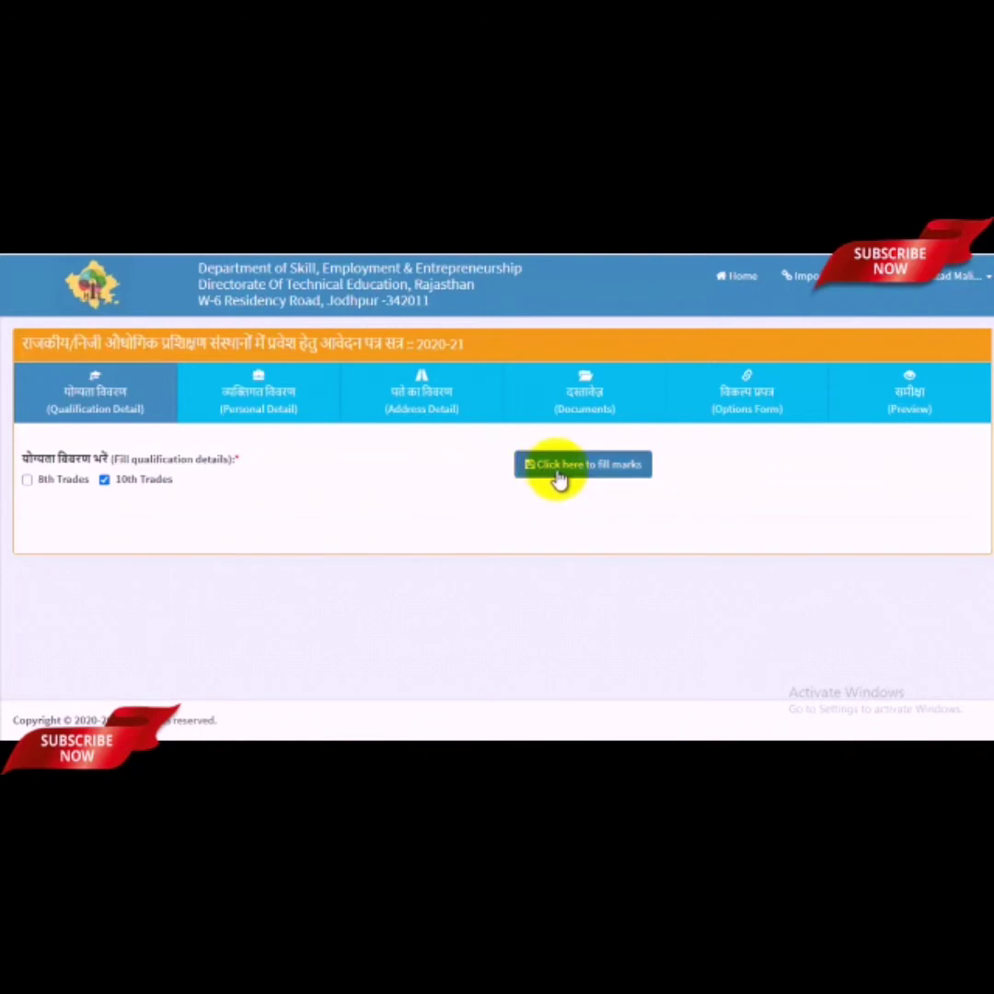
left_click(594, 469)
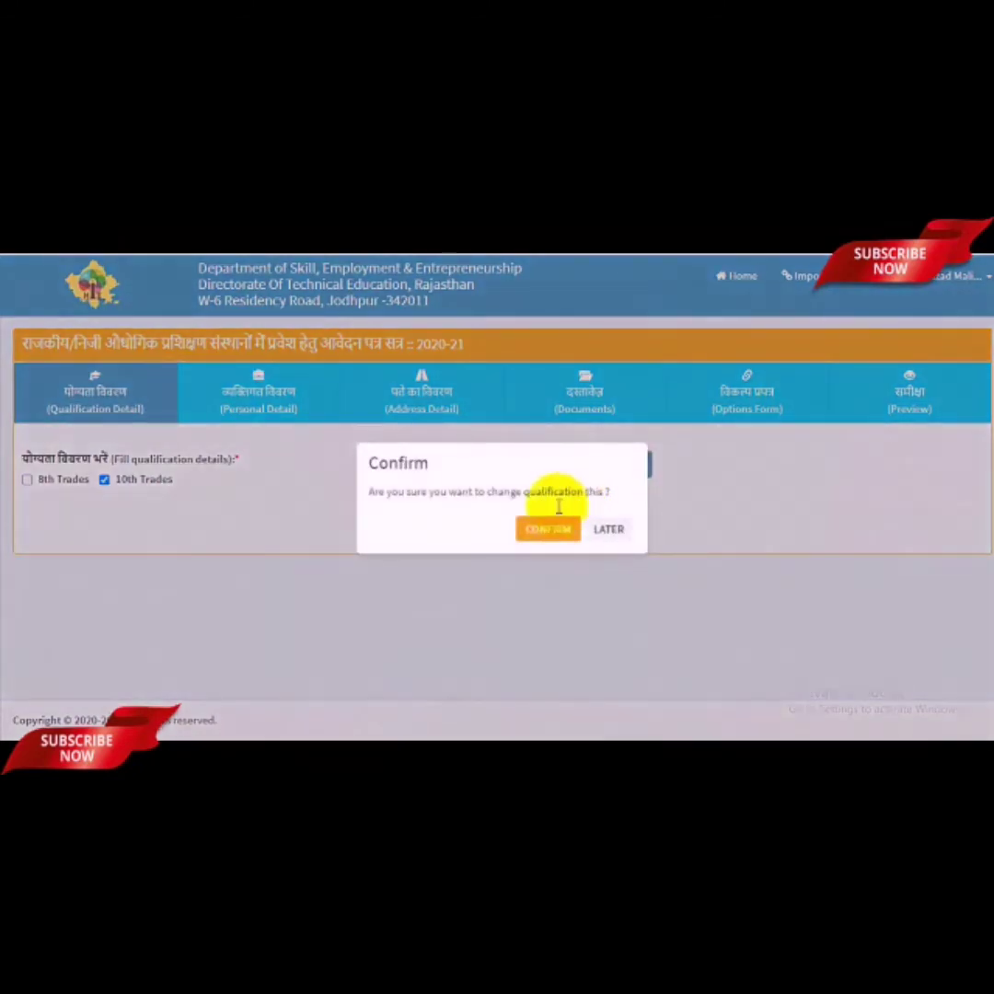
left_click(552, 534)
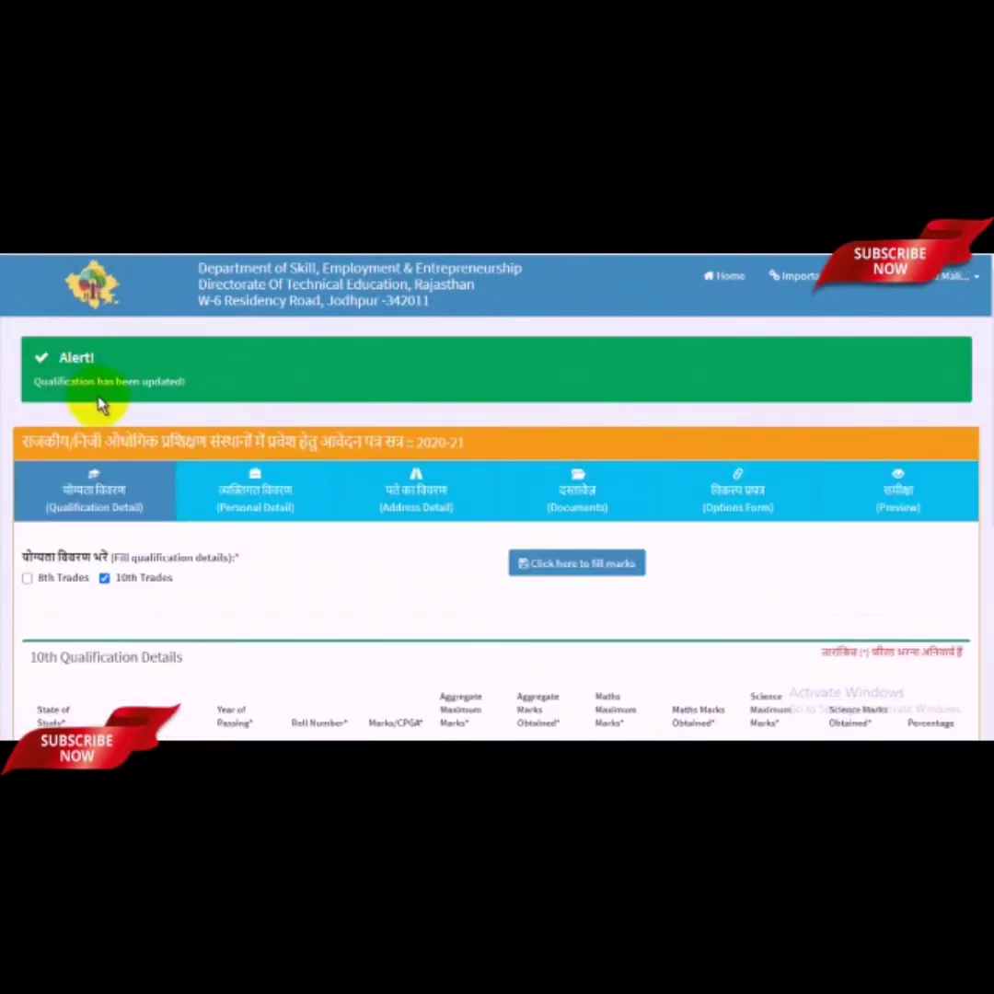
Step: Set the 10th details to Rajasthan, Rajasthan Open Board, year 2012, and enter the roll number
scroll(538, 531, "down", 3)
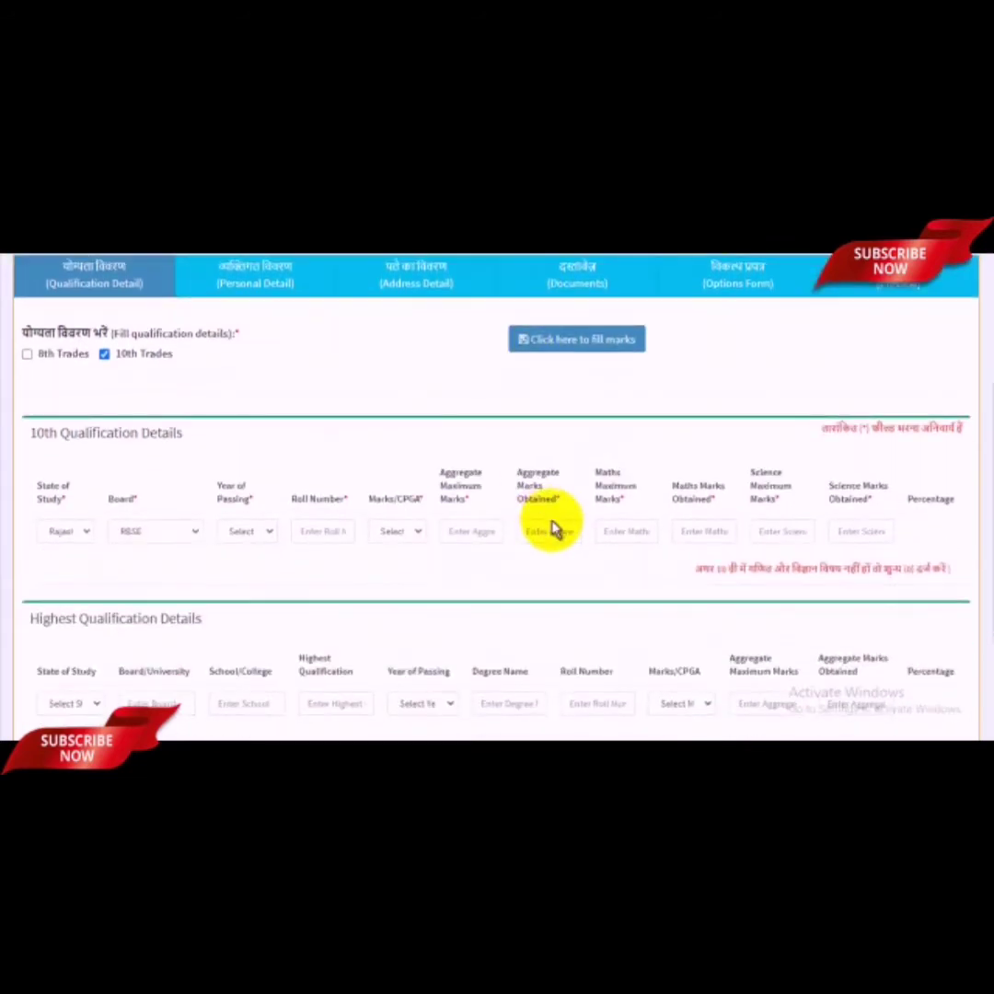
scroll(552, 529, "down", 1)
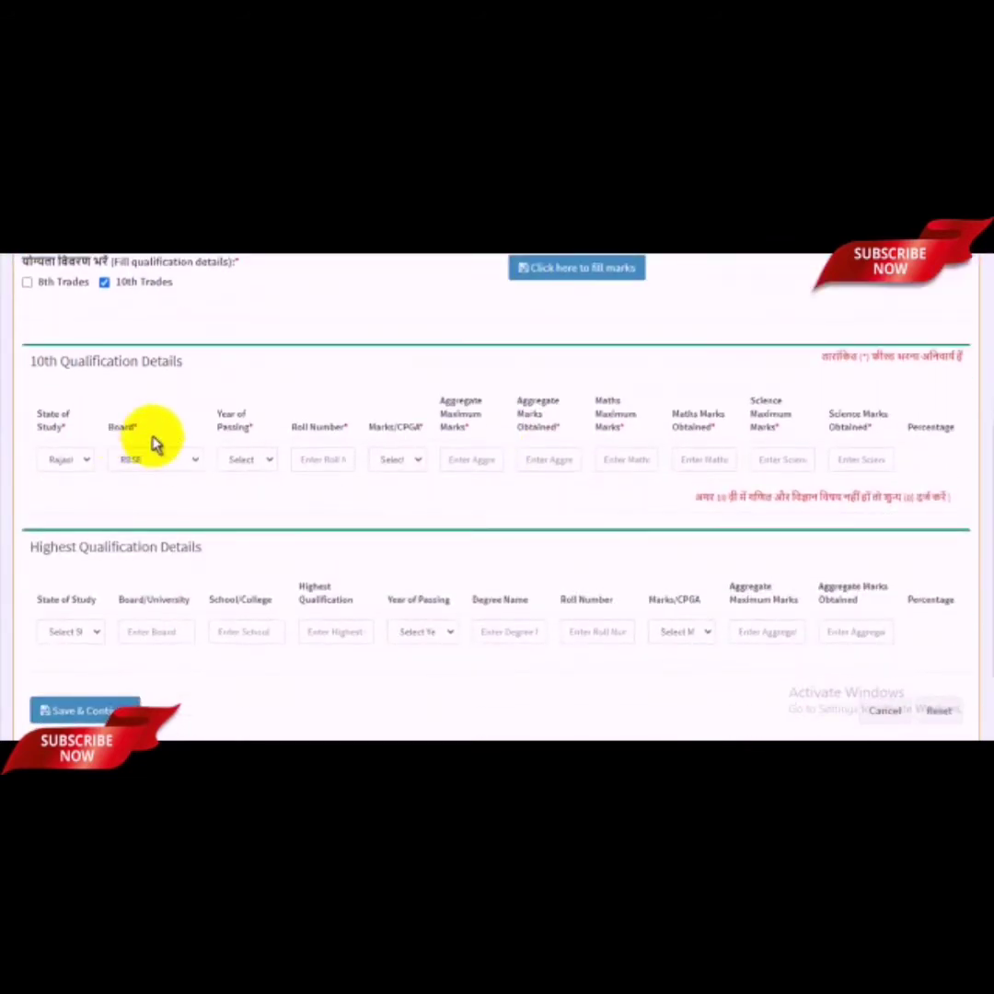
left_click(76, 466)
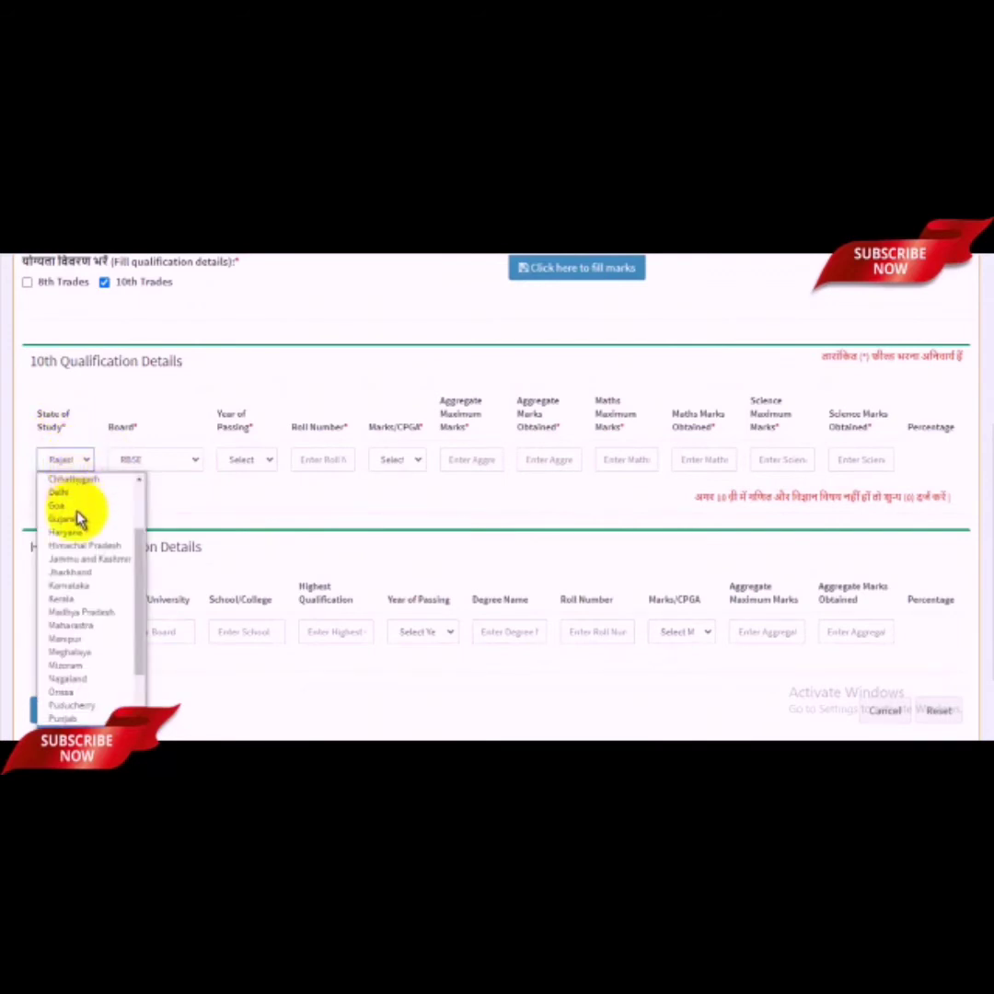
scroll(80, 662, "up", 1)
scroll(168, 628, "down", 1)
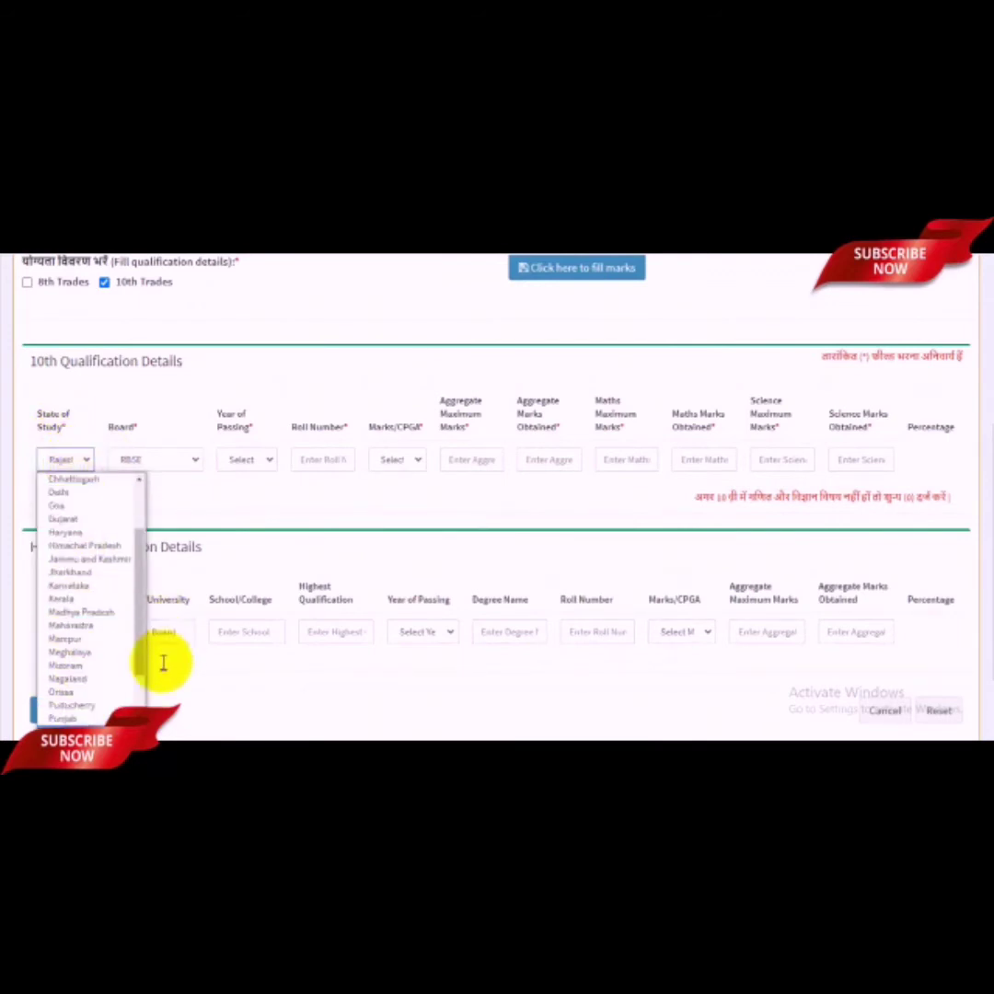
left_click(311, 506)
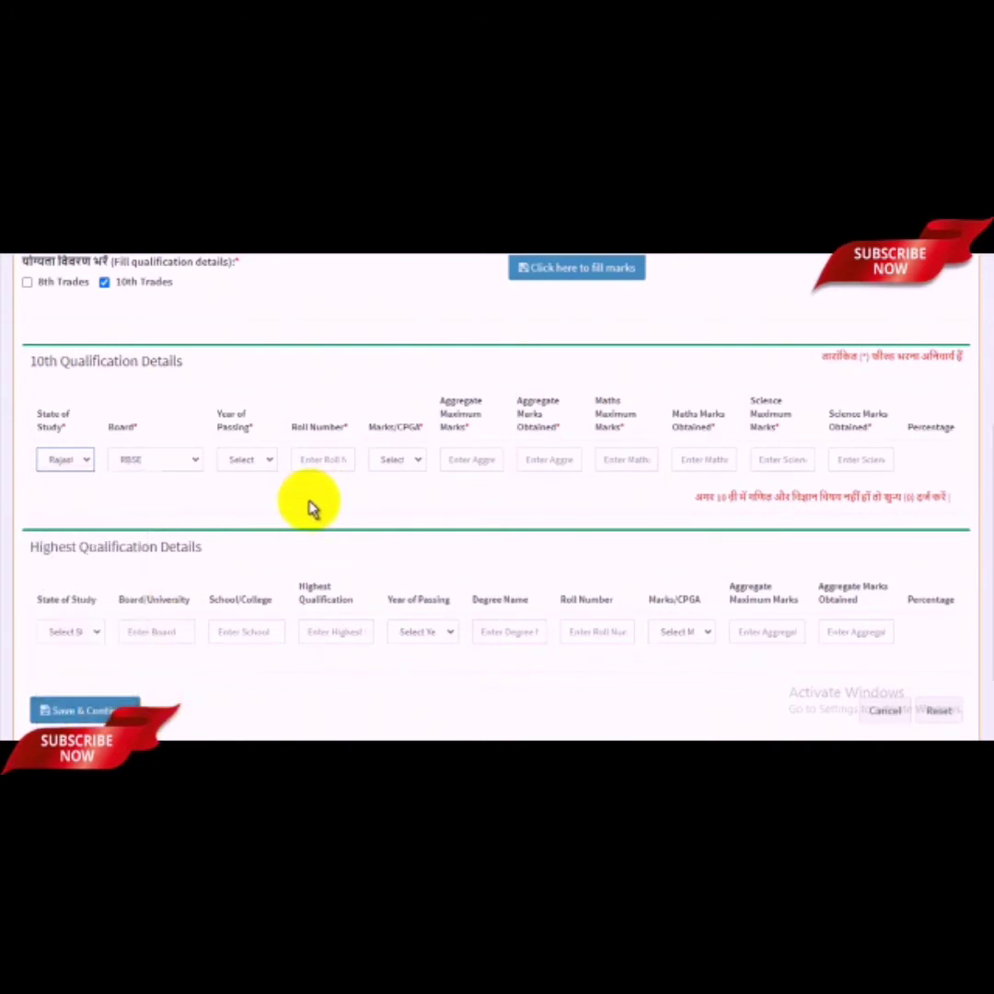
left_click(166, 467)
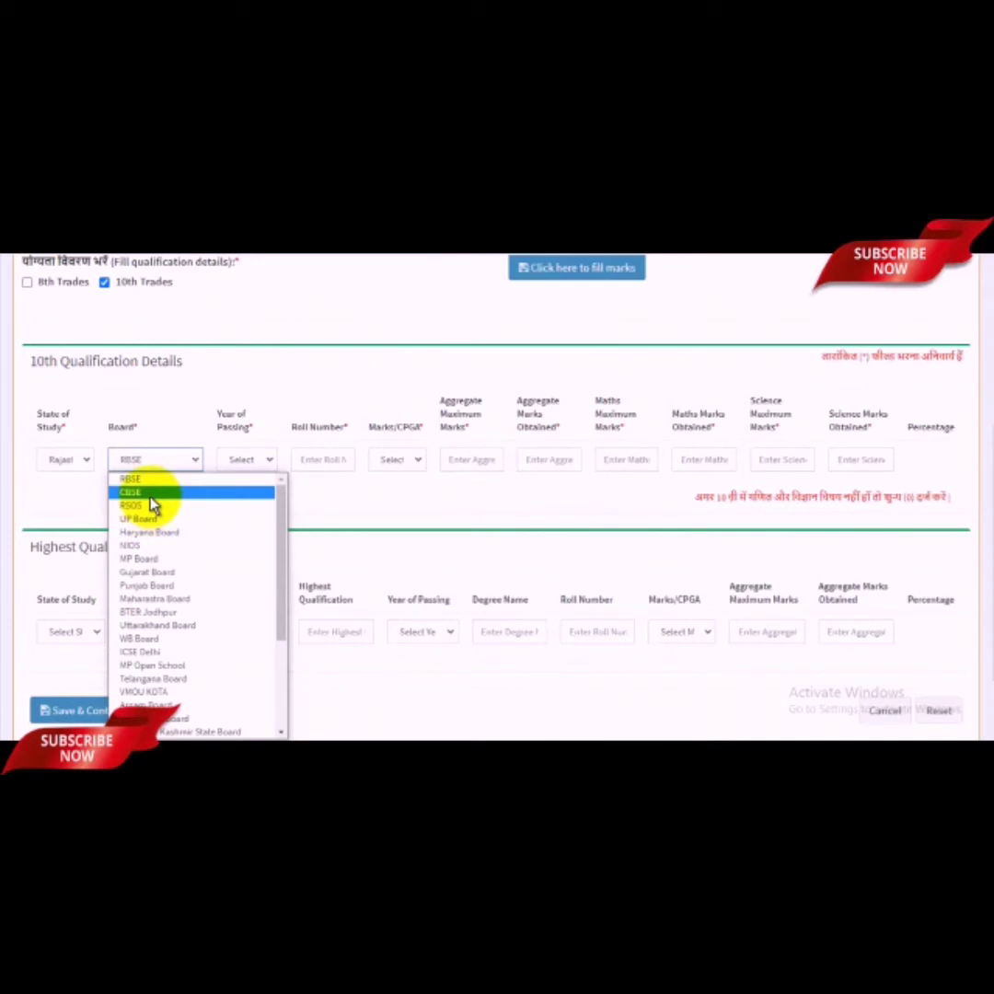
type("raj")
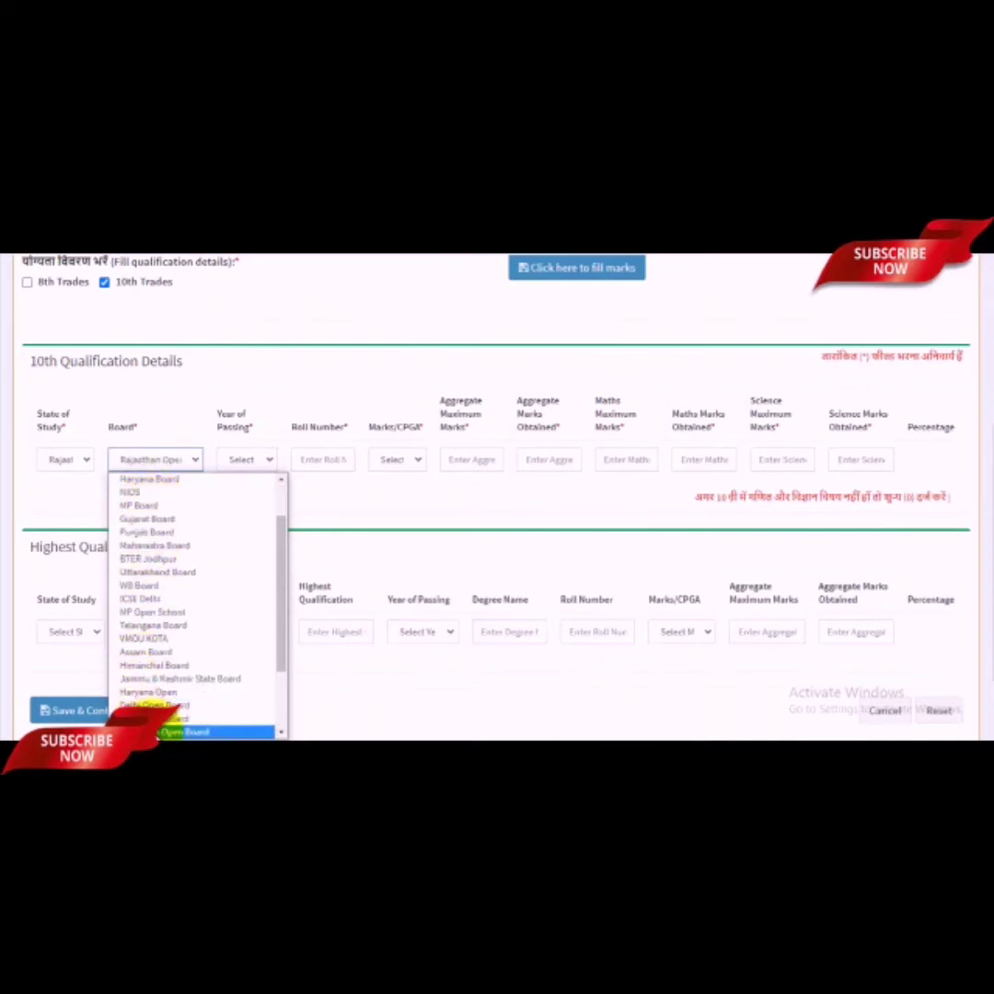
left_click(168, 732)
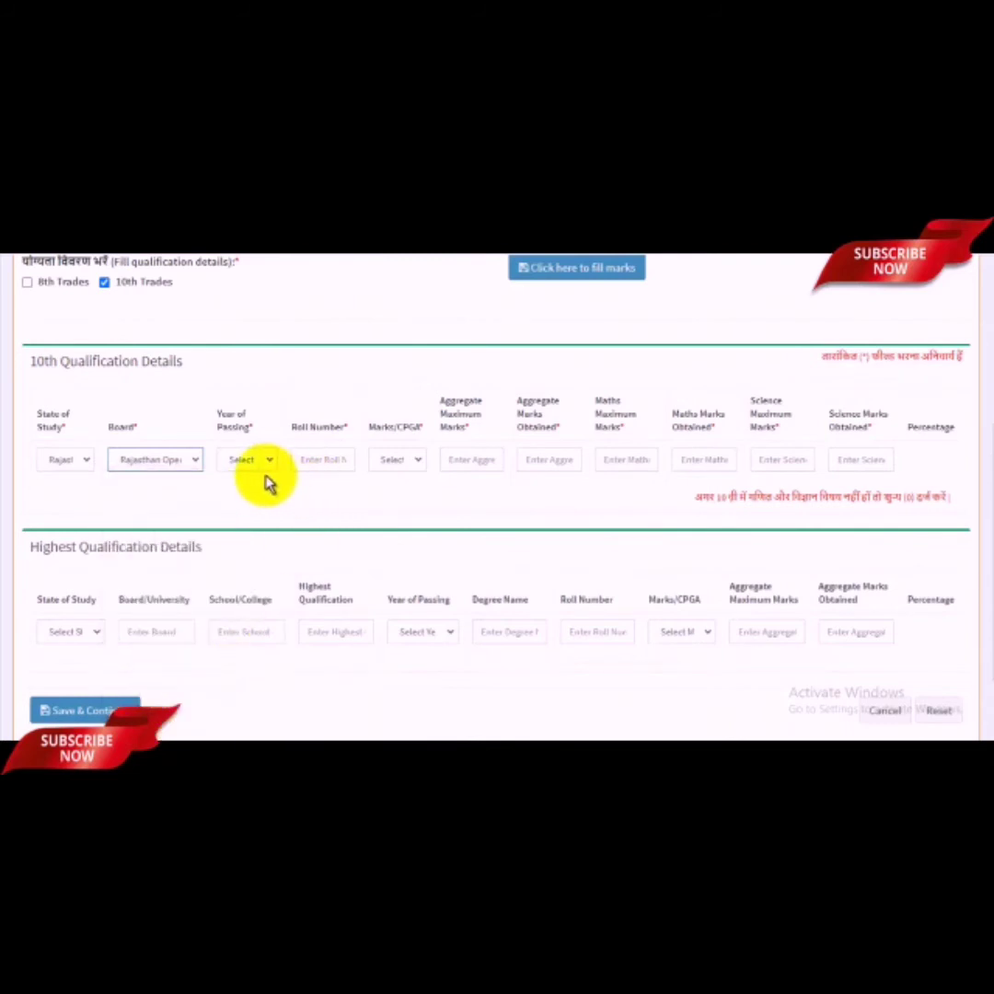
left_click(261, 462)
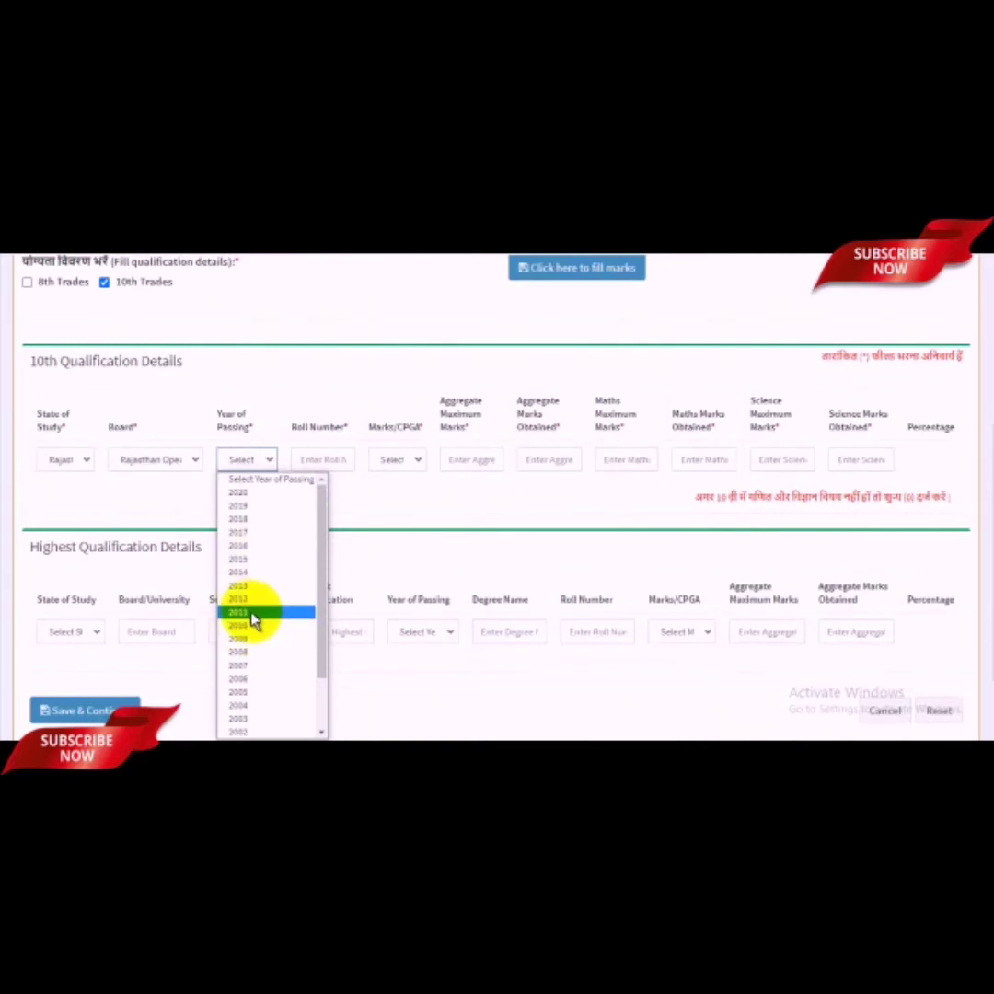
left_click(251, 600)
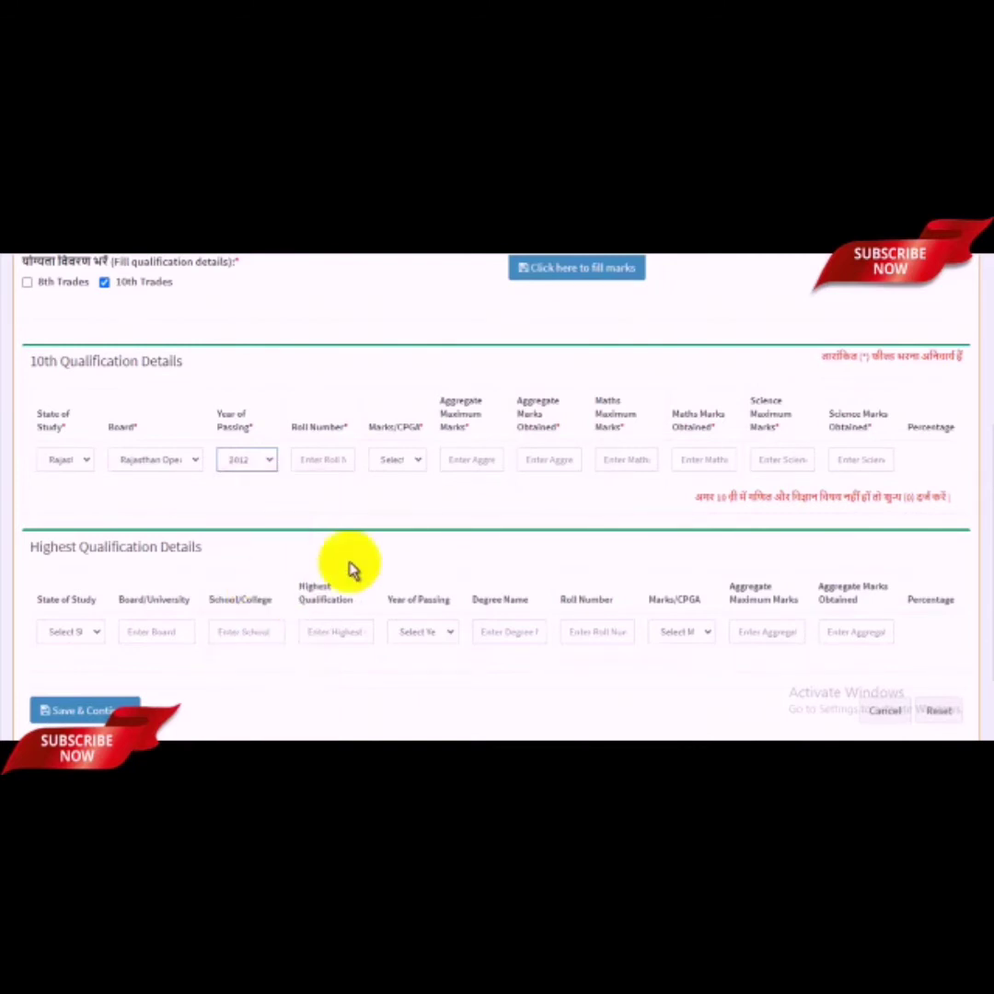
left_click(329, 460)
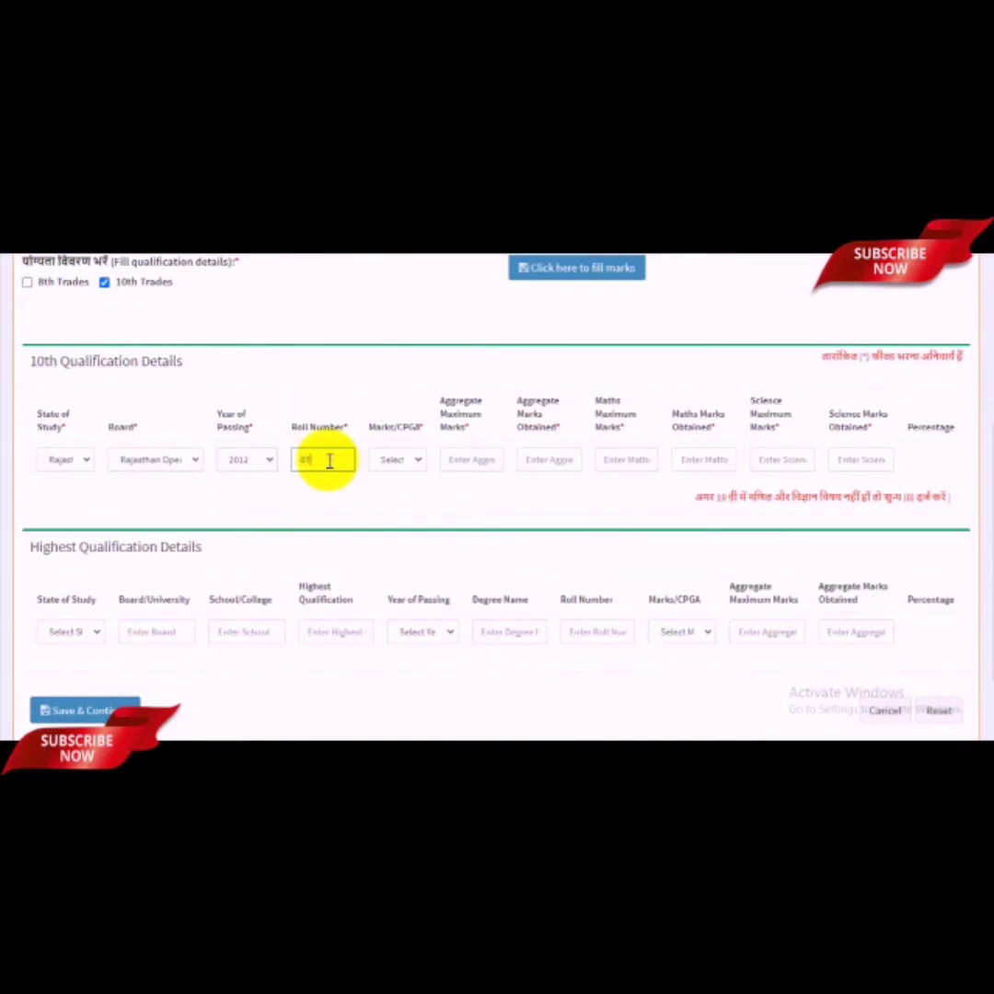
Step: Report results as marks: 444 of 600 aggregate, Maths 97/100, Science 95/100
left_click(405, 460)
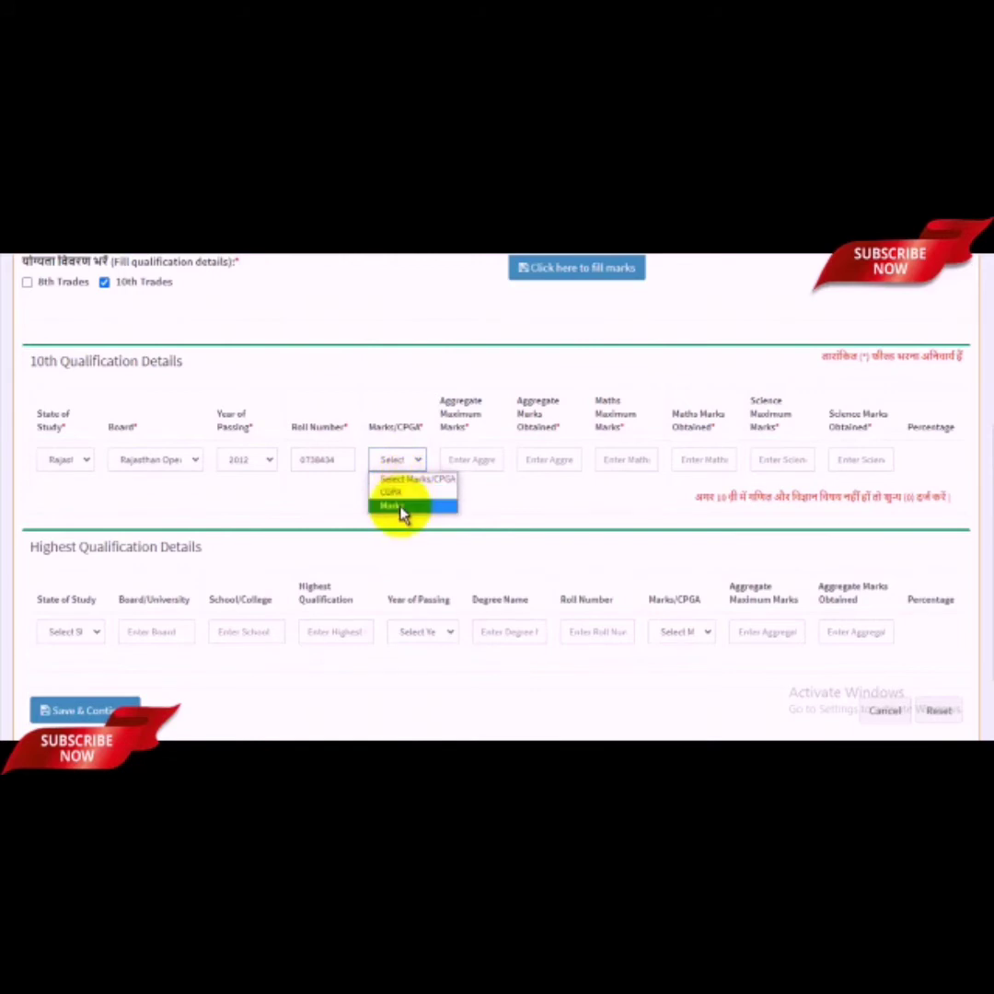
left_click(402, 507)
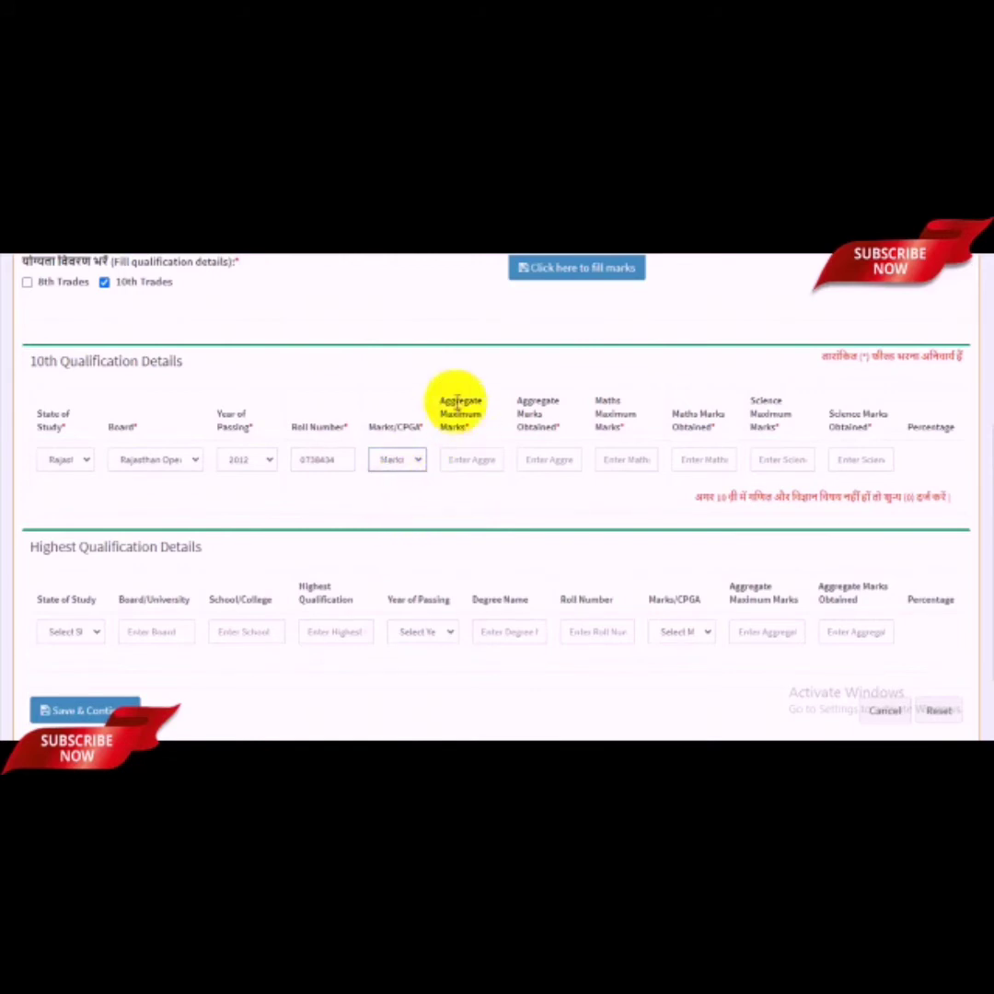
left_click(473, 460)
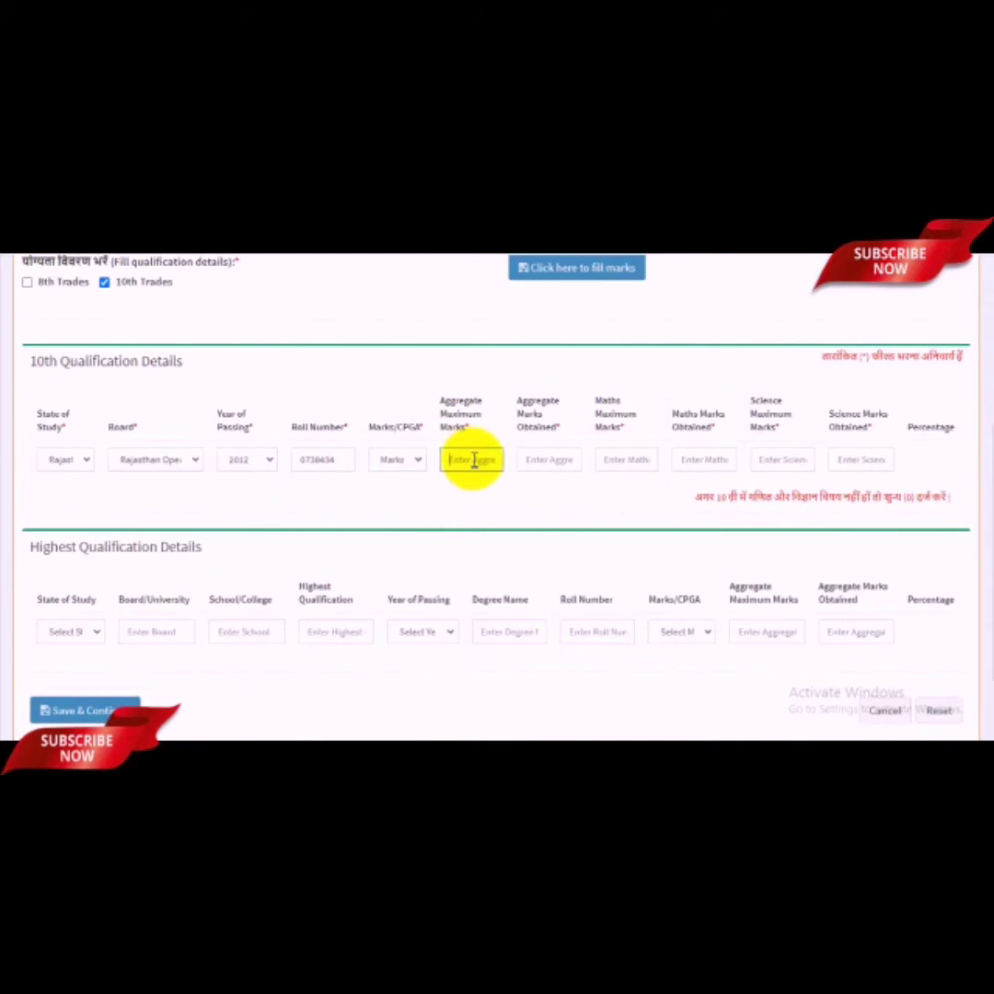
type("600")
left_click(547, 459)
type("444")
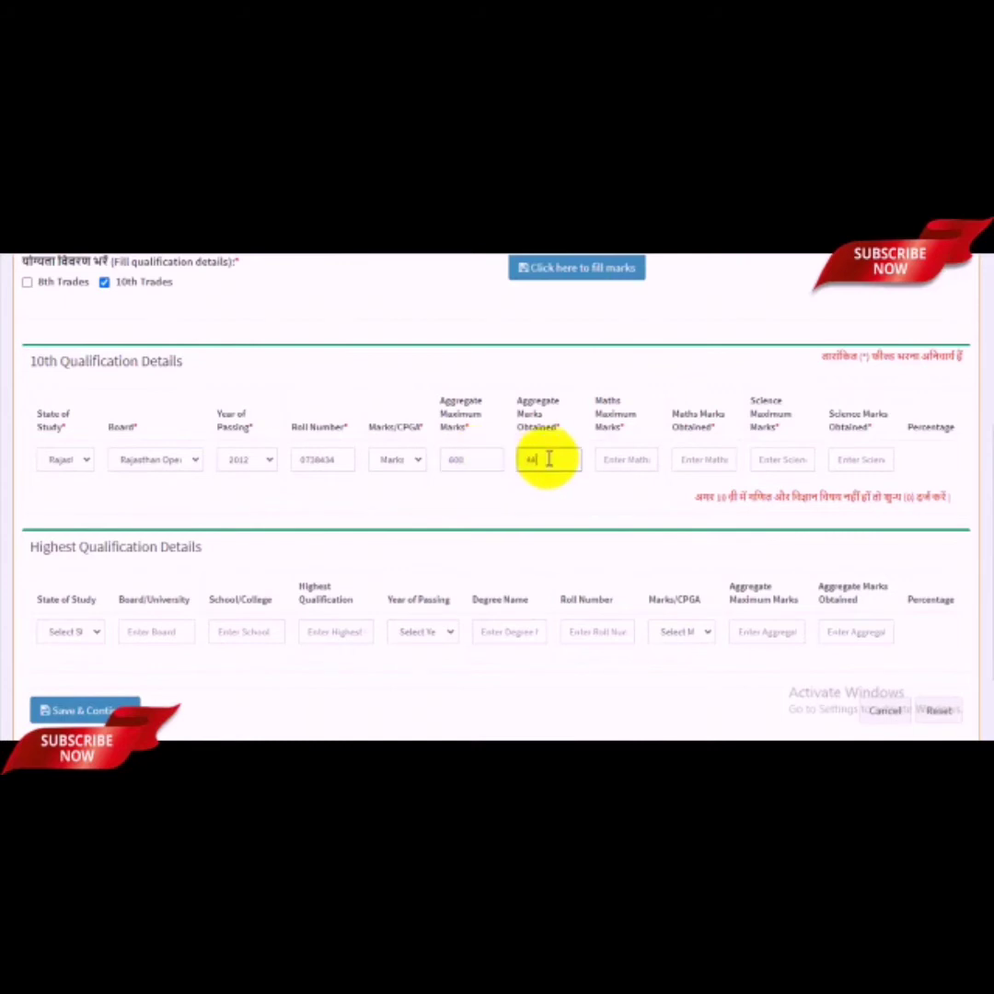
left_click(636, 465)
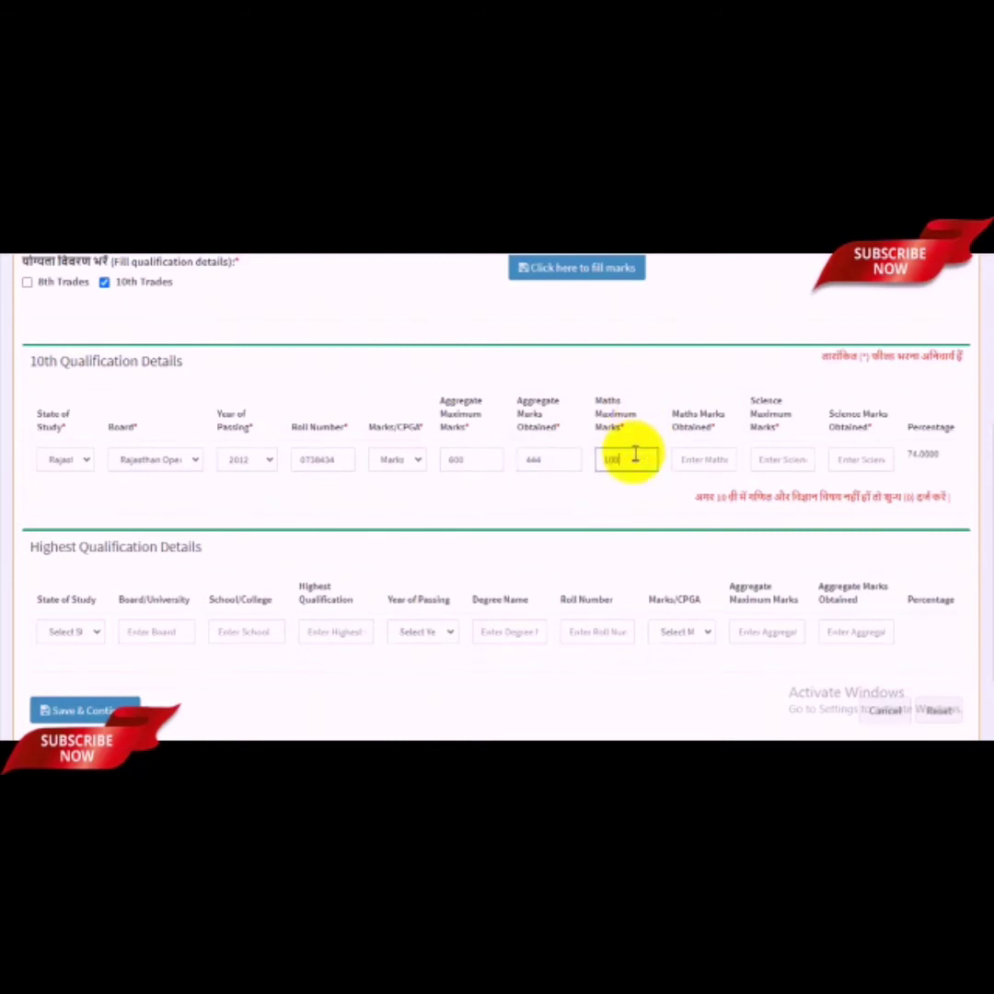
left_click(704, 463)
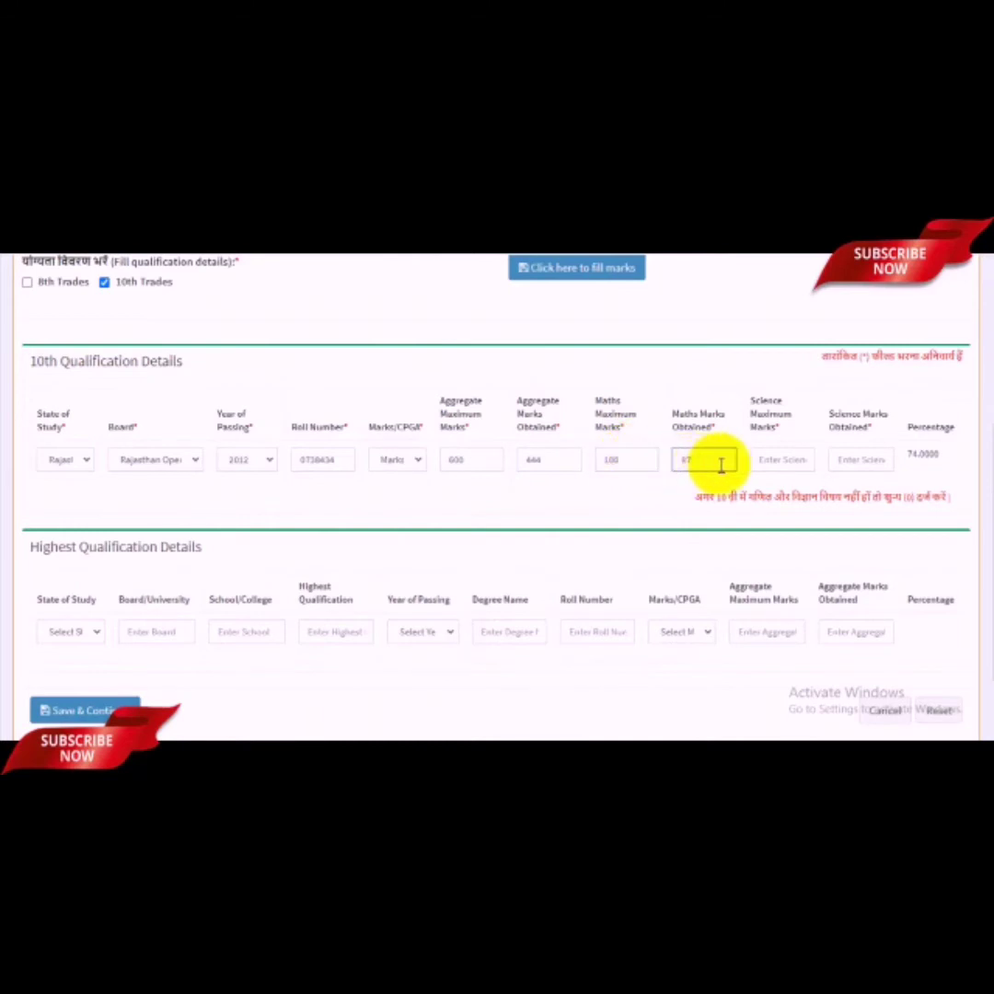
left_click(784, 460)
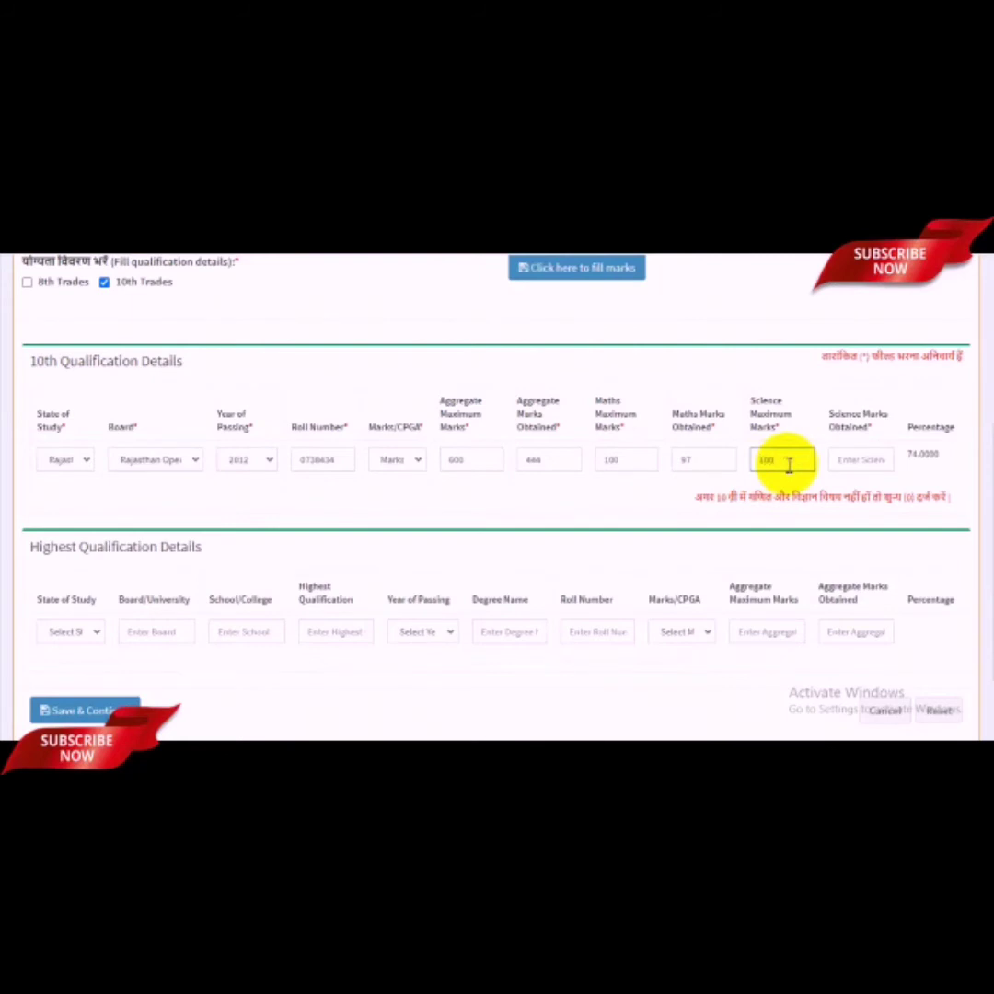
left_click(858, 456)
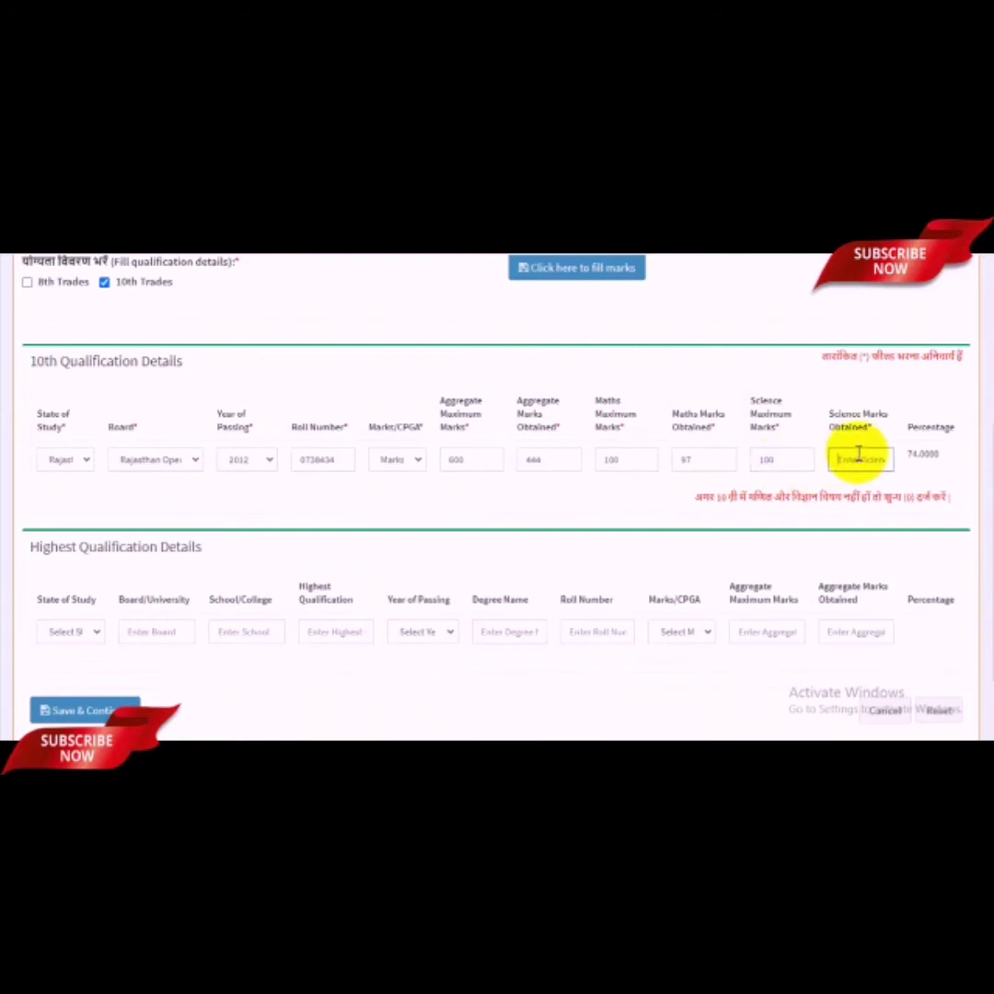
type("95")
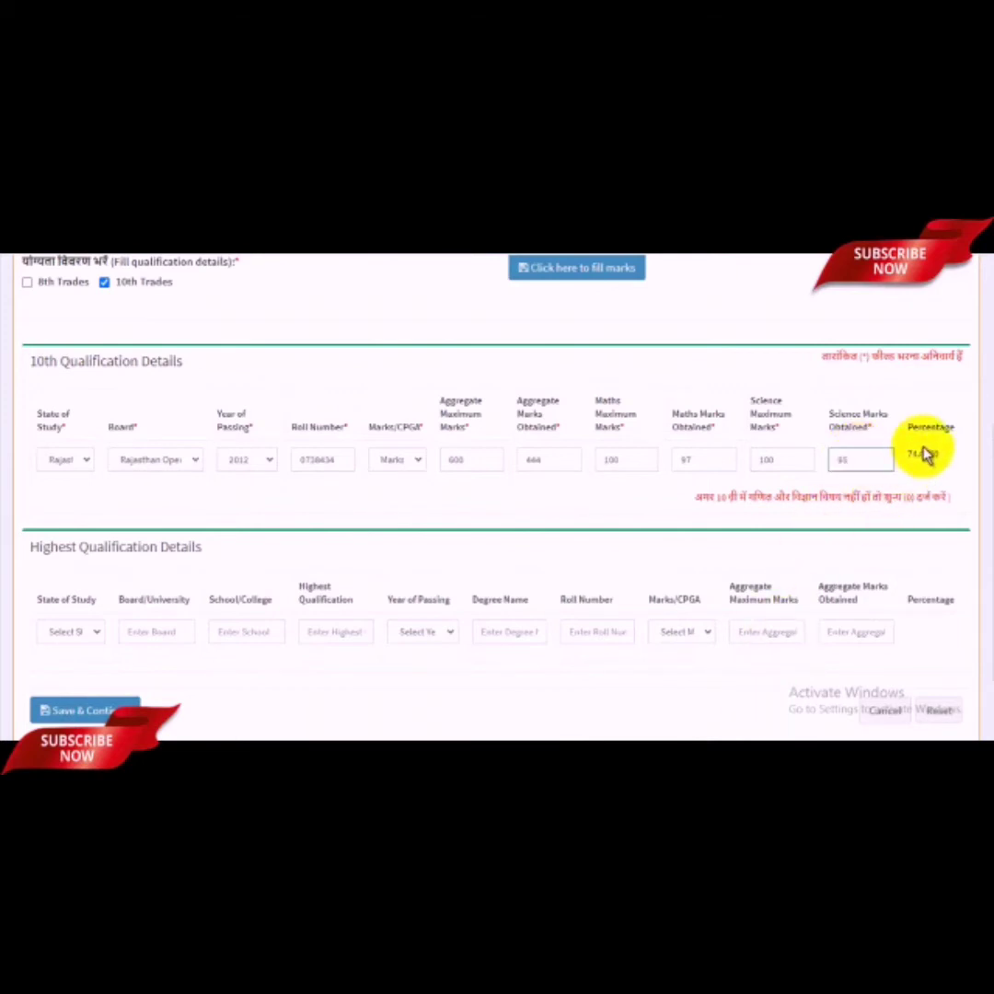
left_click(925, 453)
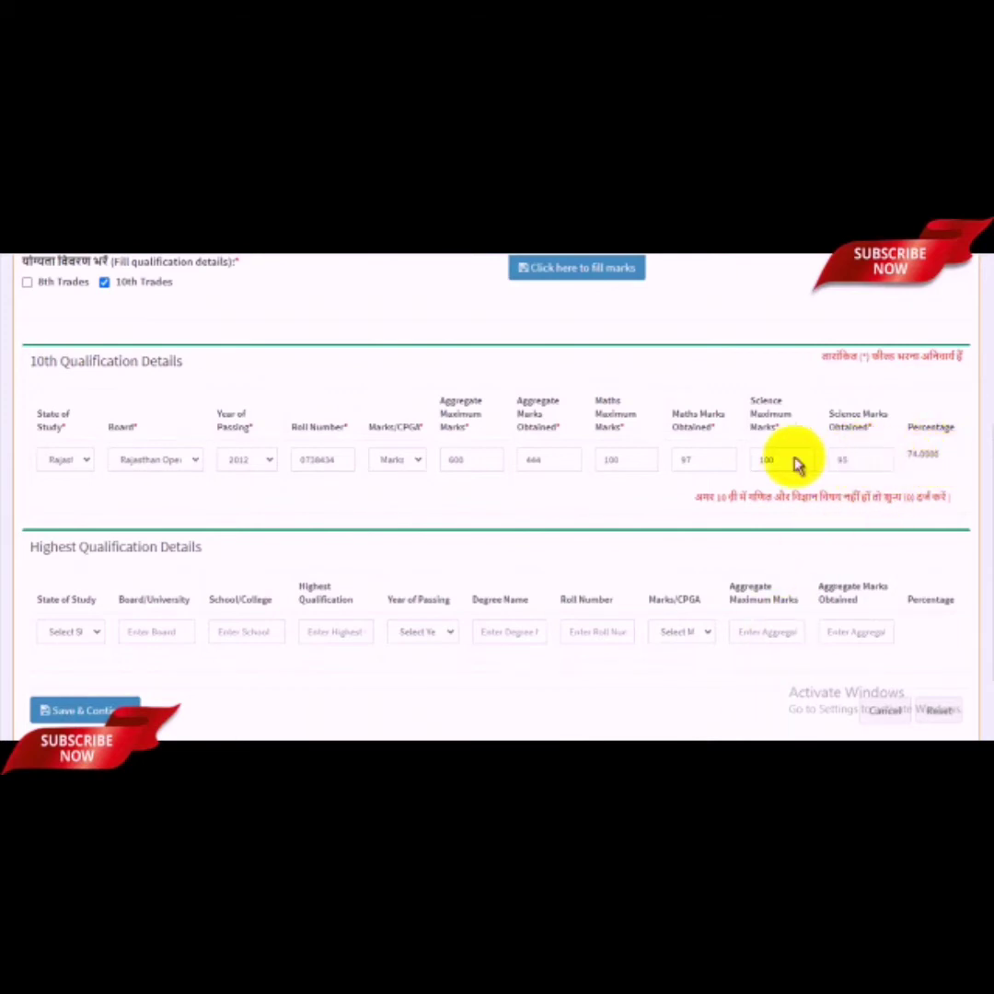
left_click(454, 463)
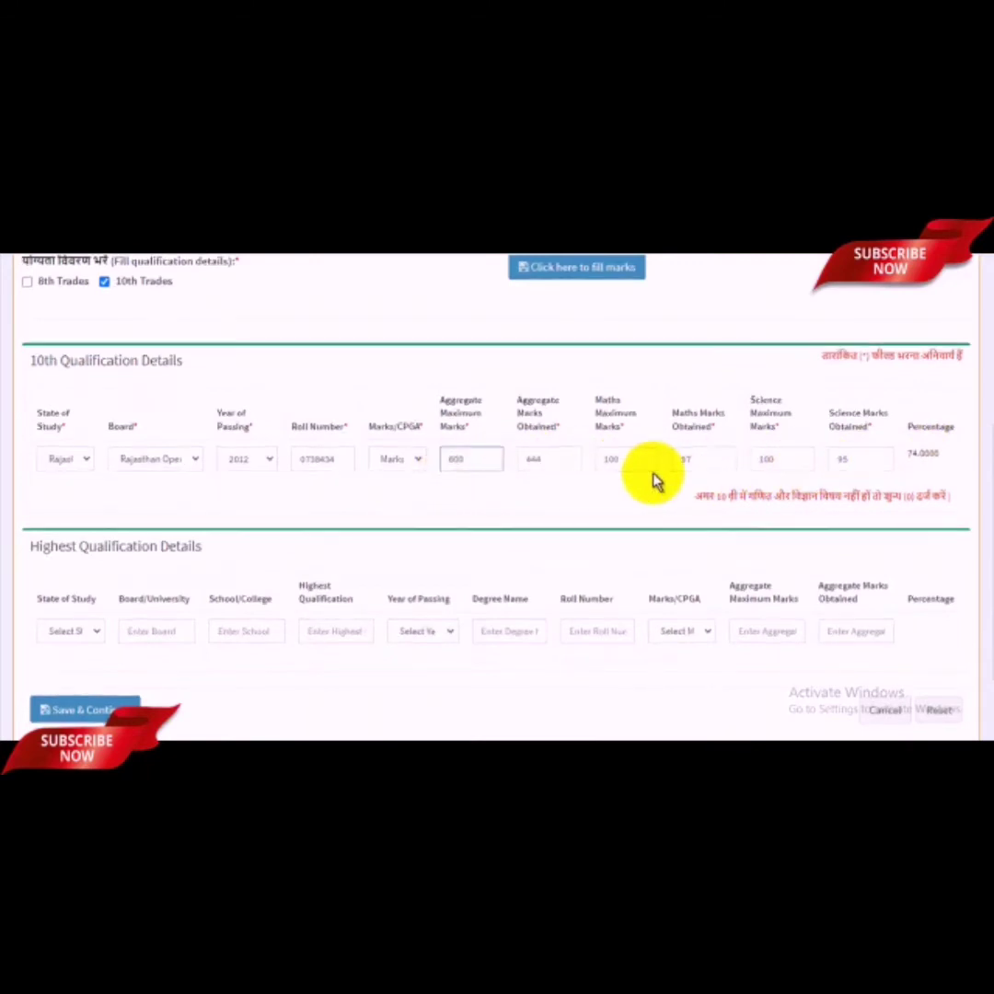
Step: Step through the Highest Qualification Details fields, leaving them unfilled
scroll(598, 497, "down", 1)
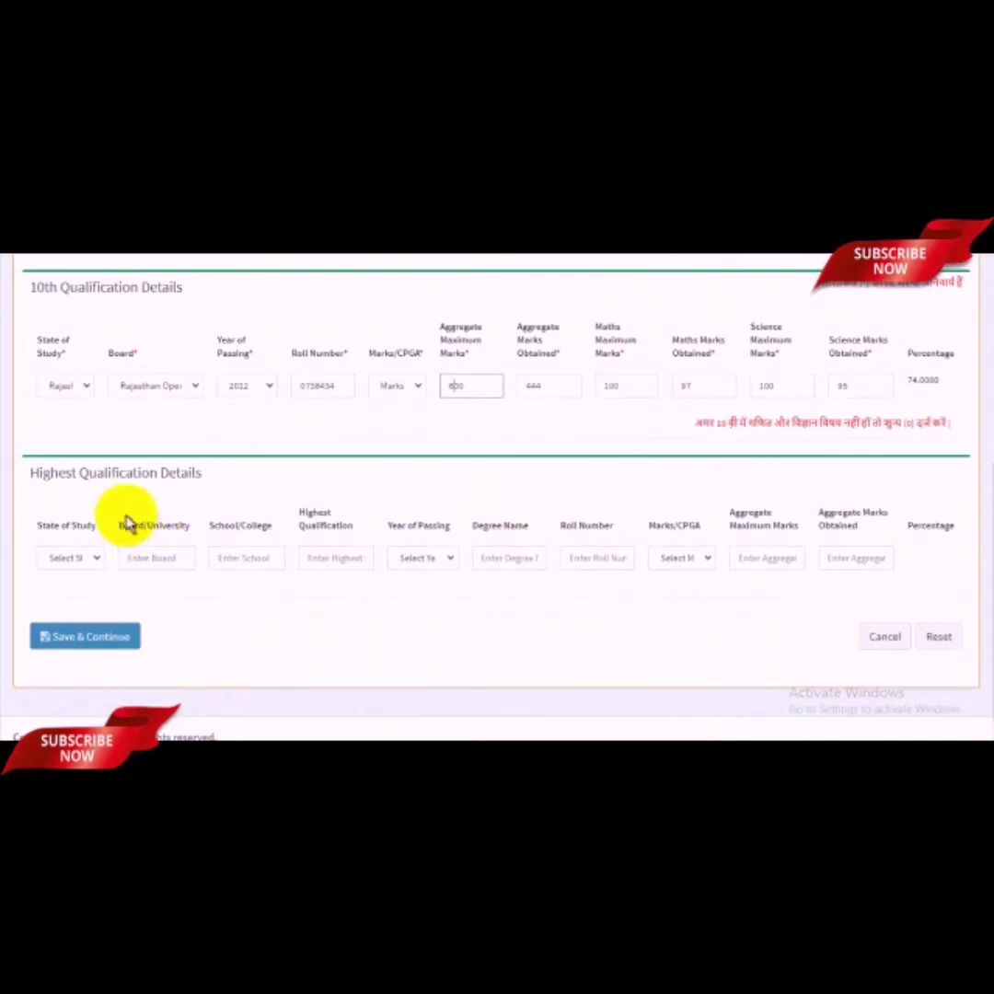
left_click(95, 563)
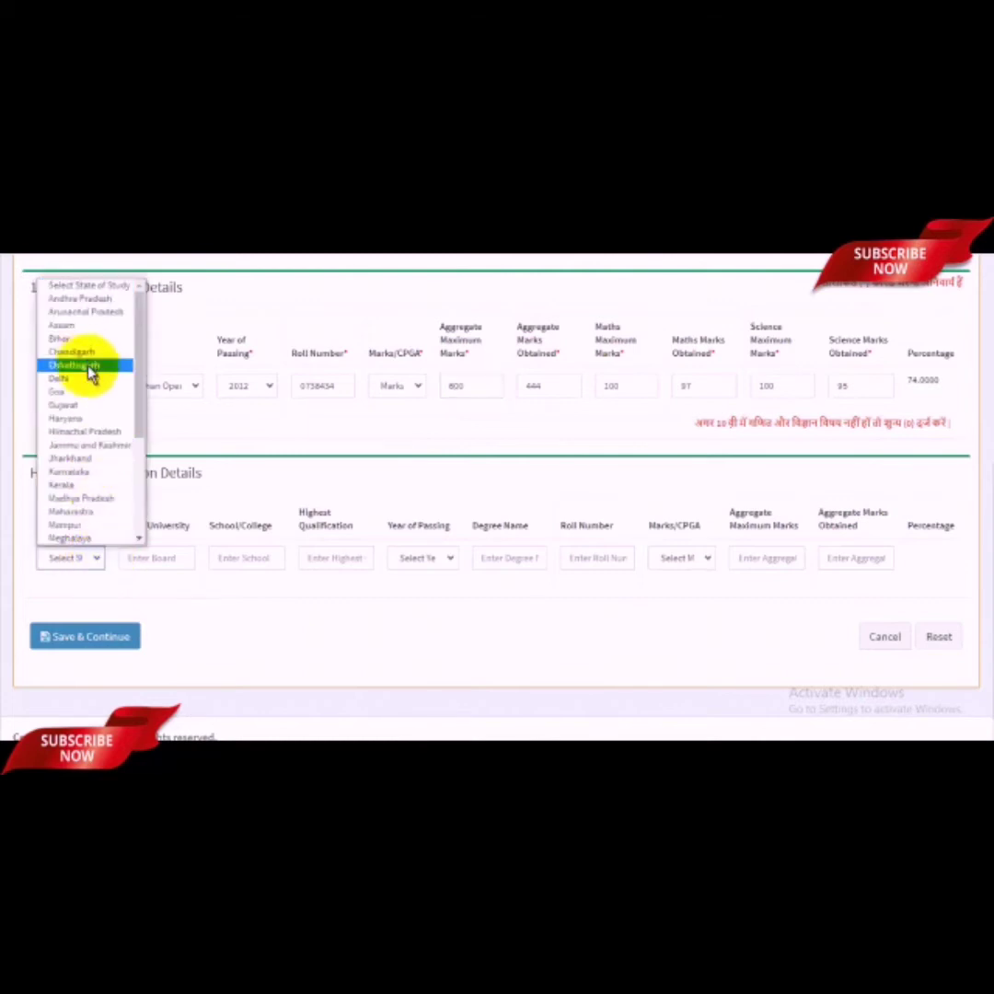
left_click(155, 603)
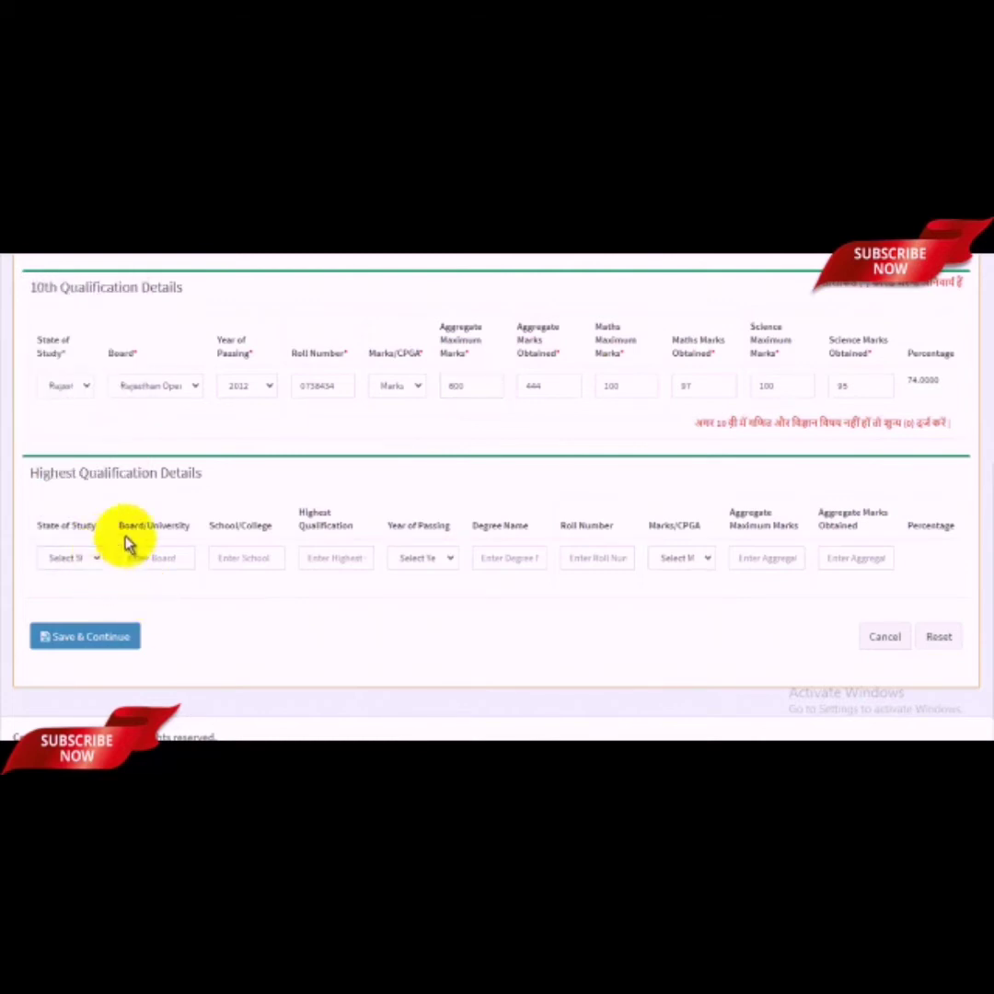
left_click(153, 558)
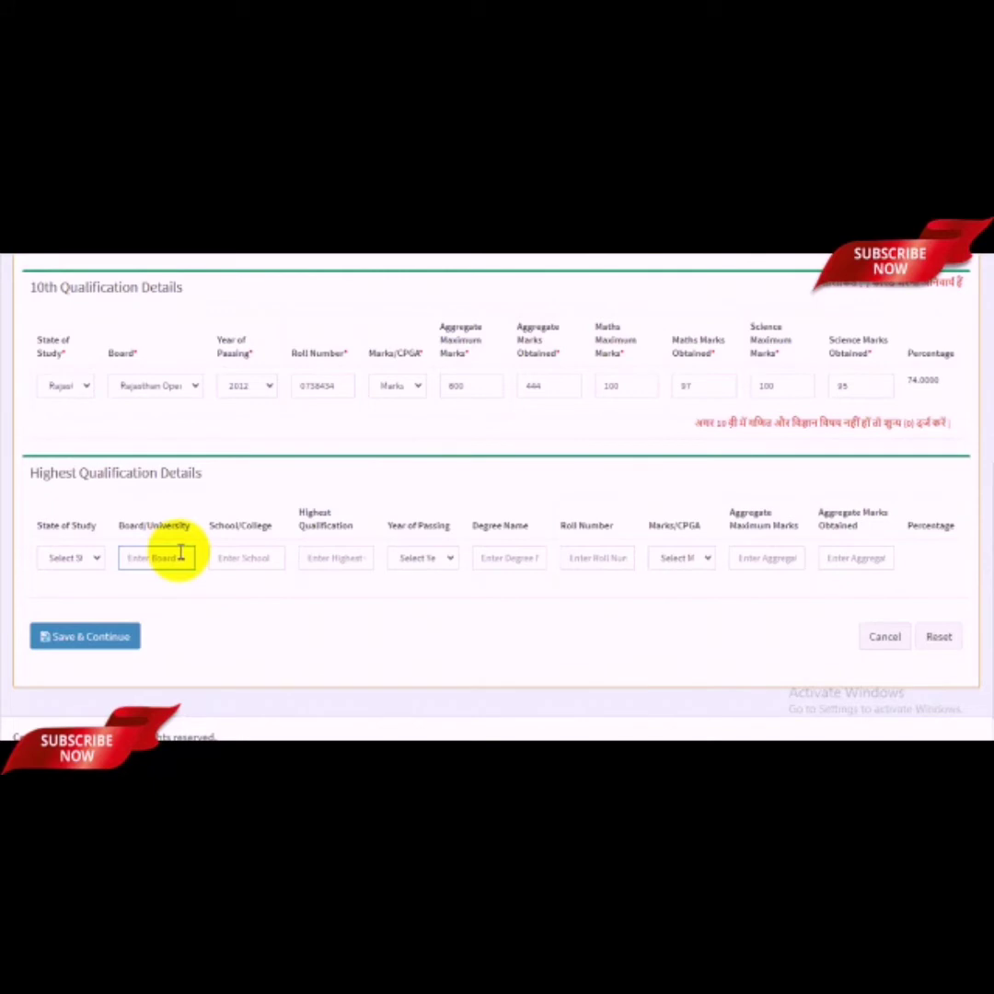
left_click(254, 559)
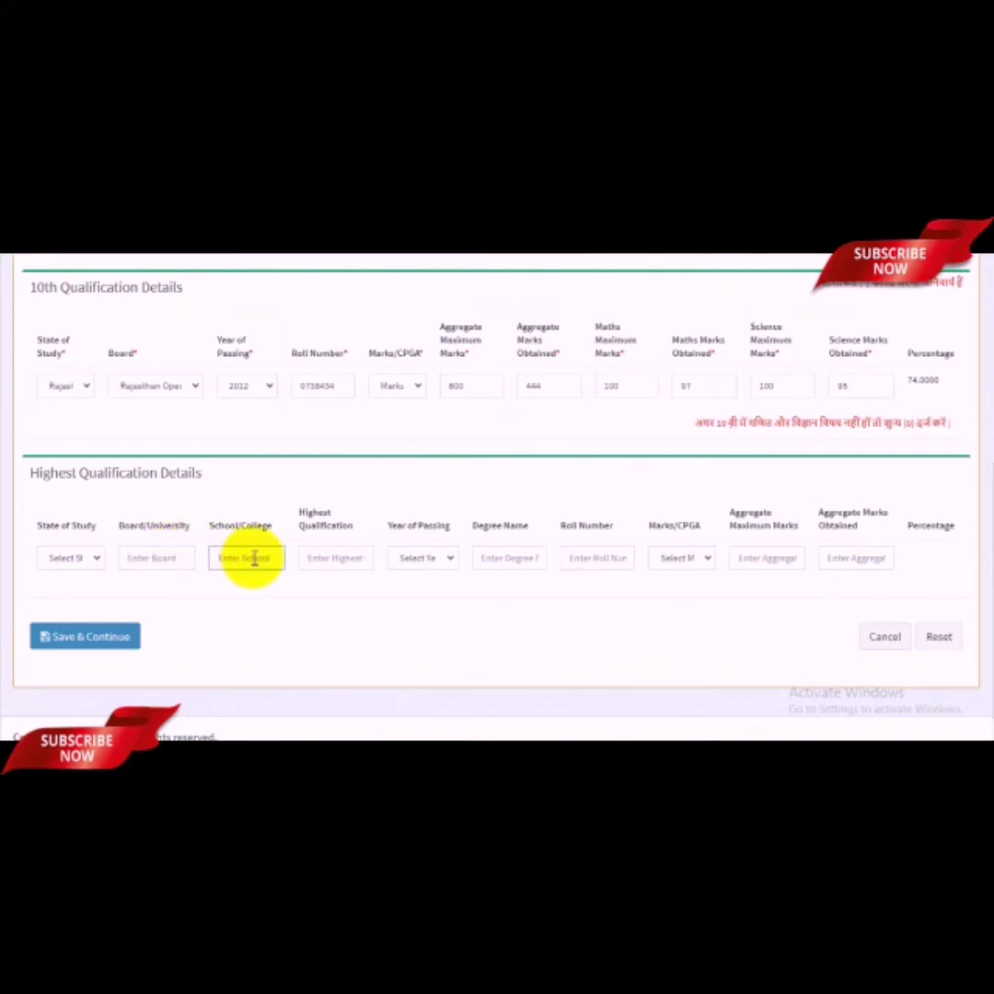
left_click(329, 560)
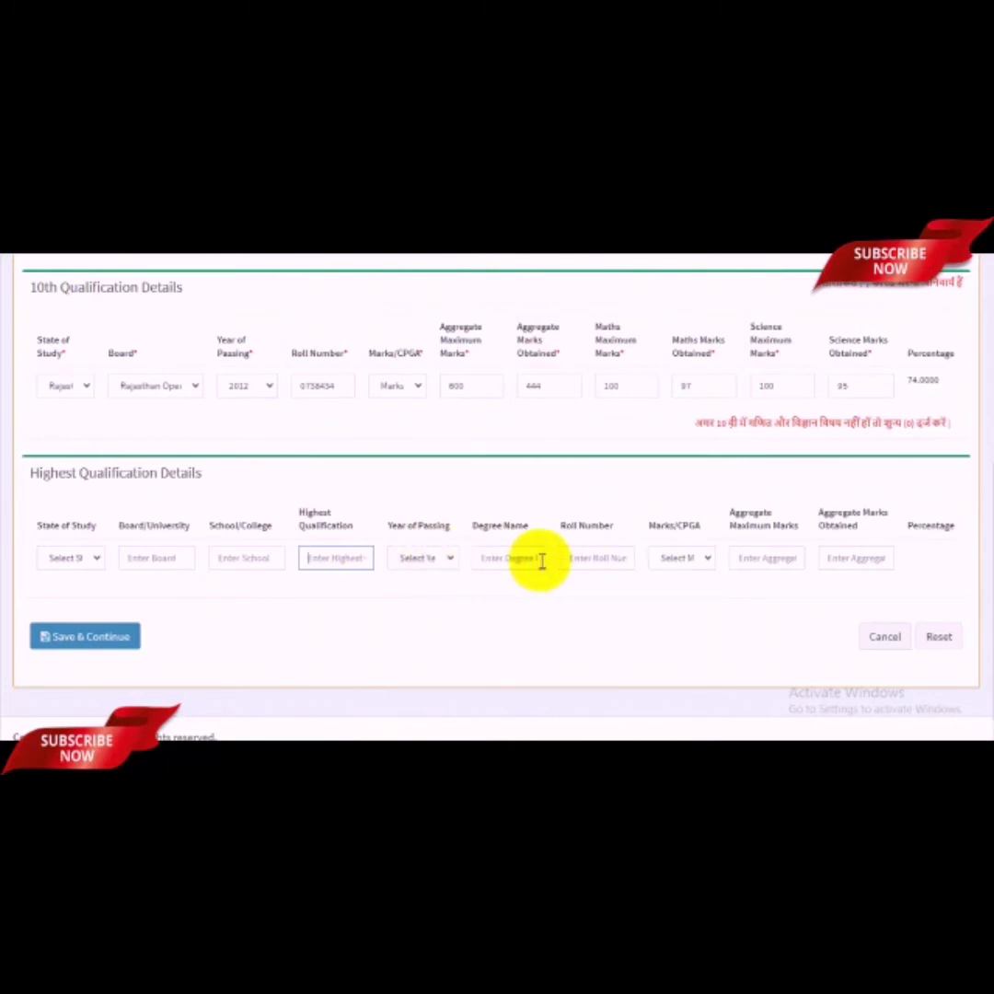
left_click(531, 560)
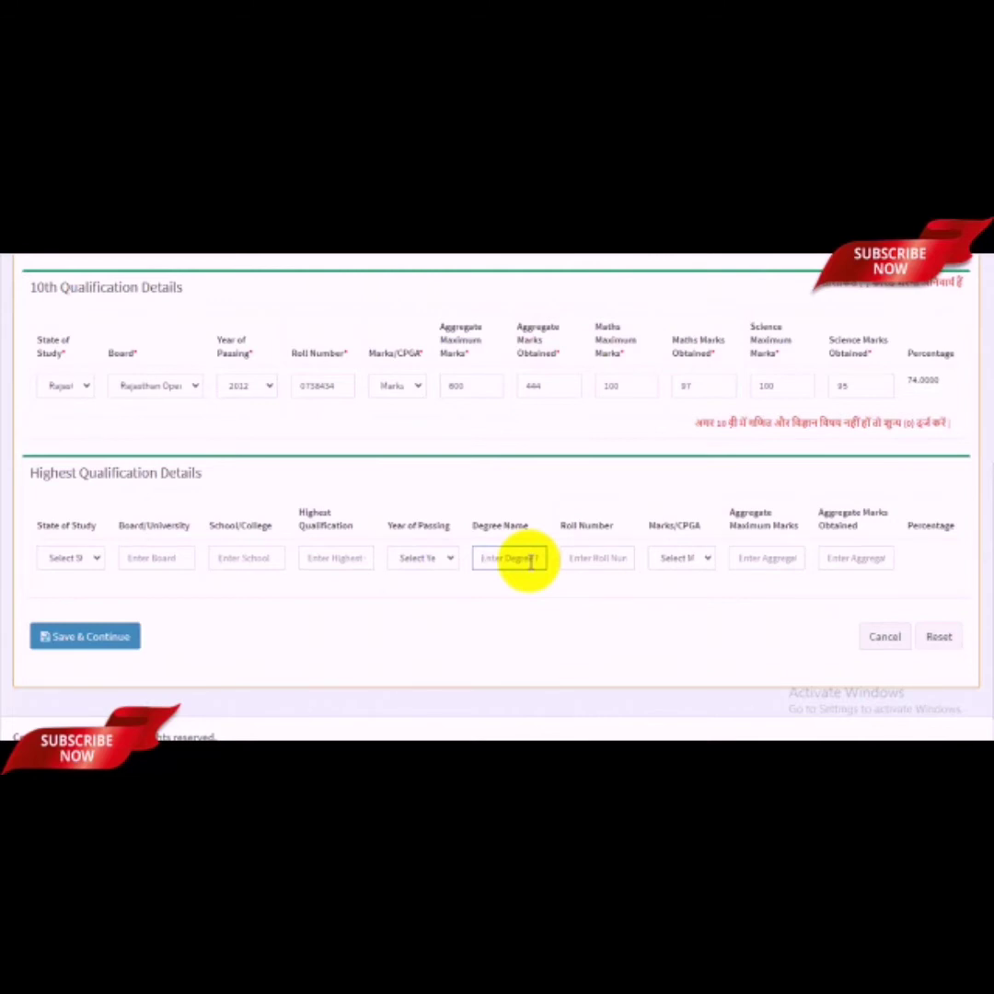
left_click(609, 558)
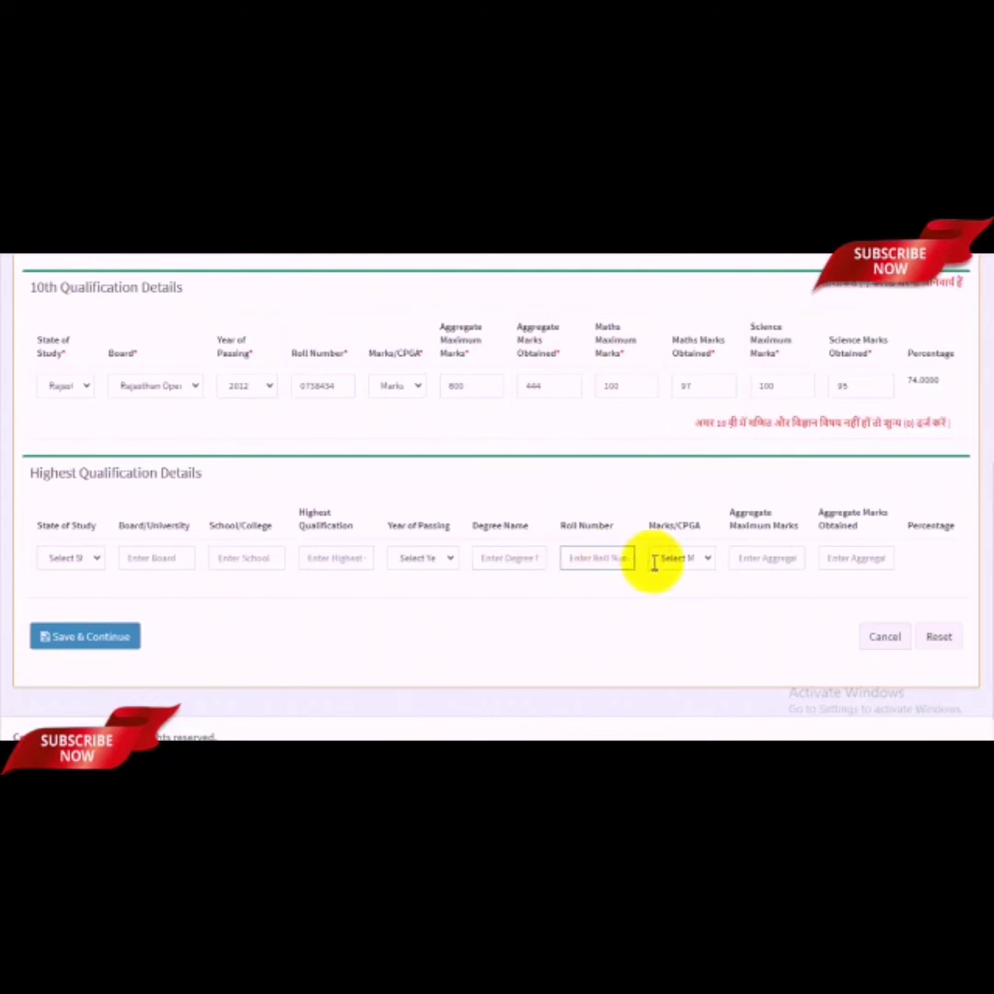
left_click(702, 563)
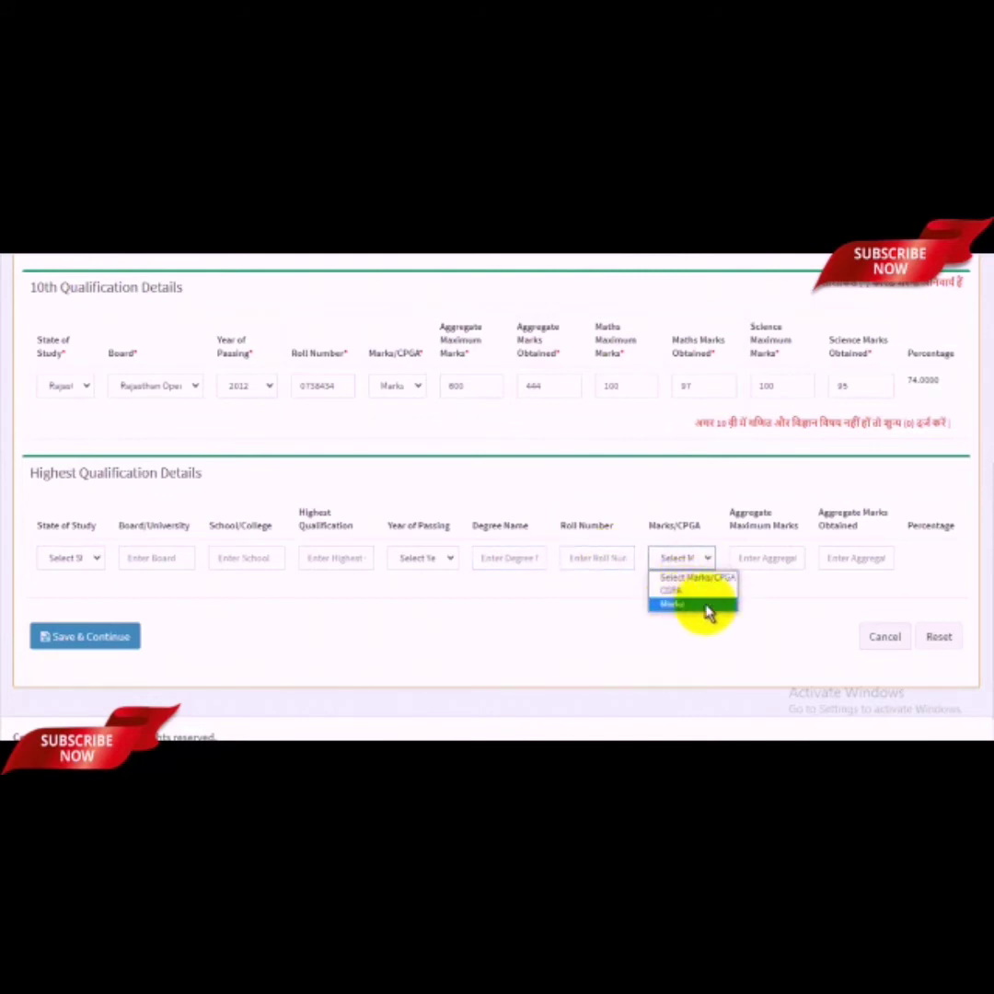
left_click(763, 558)
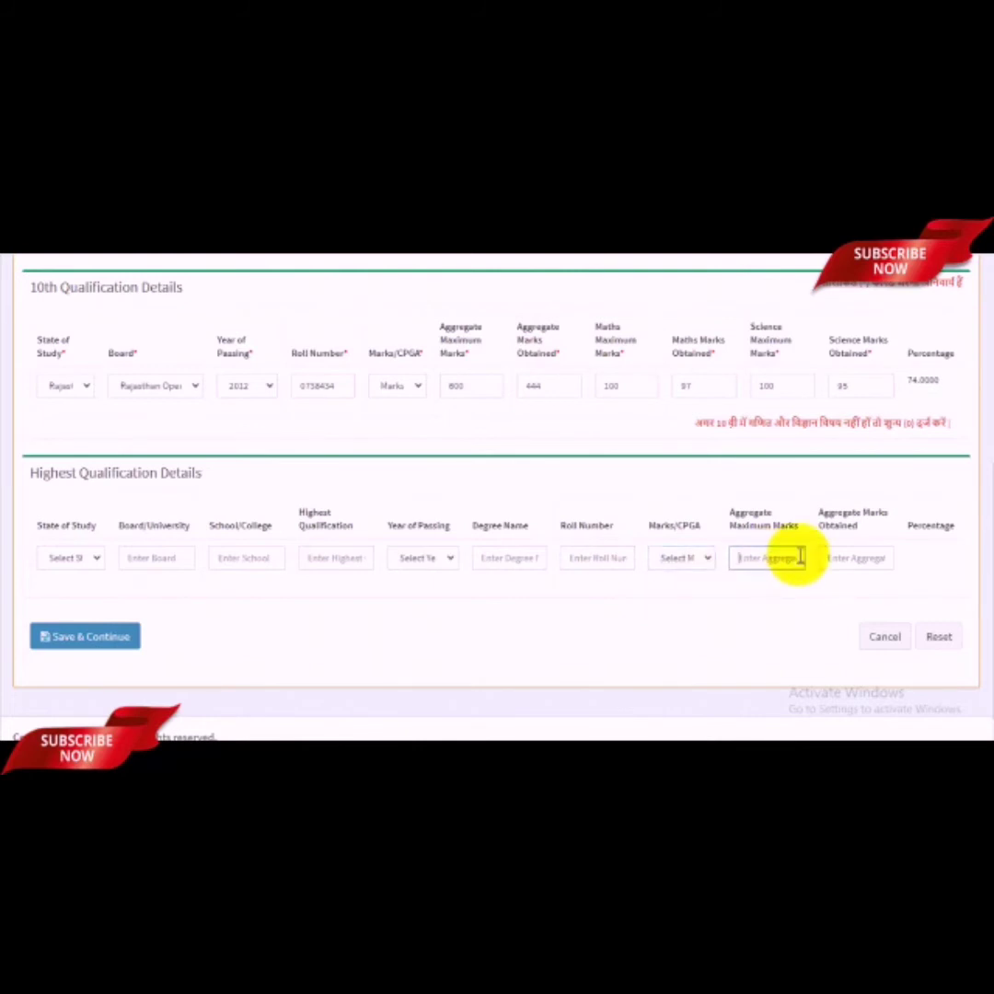
left_click(871, 557)
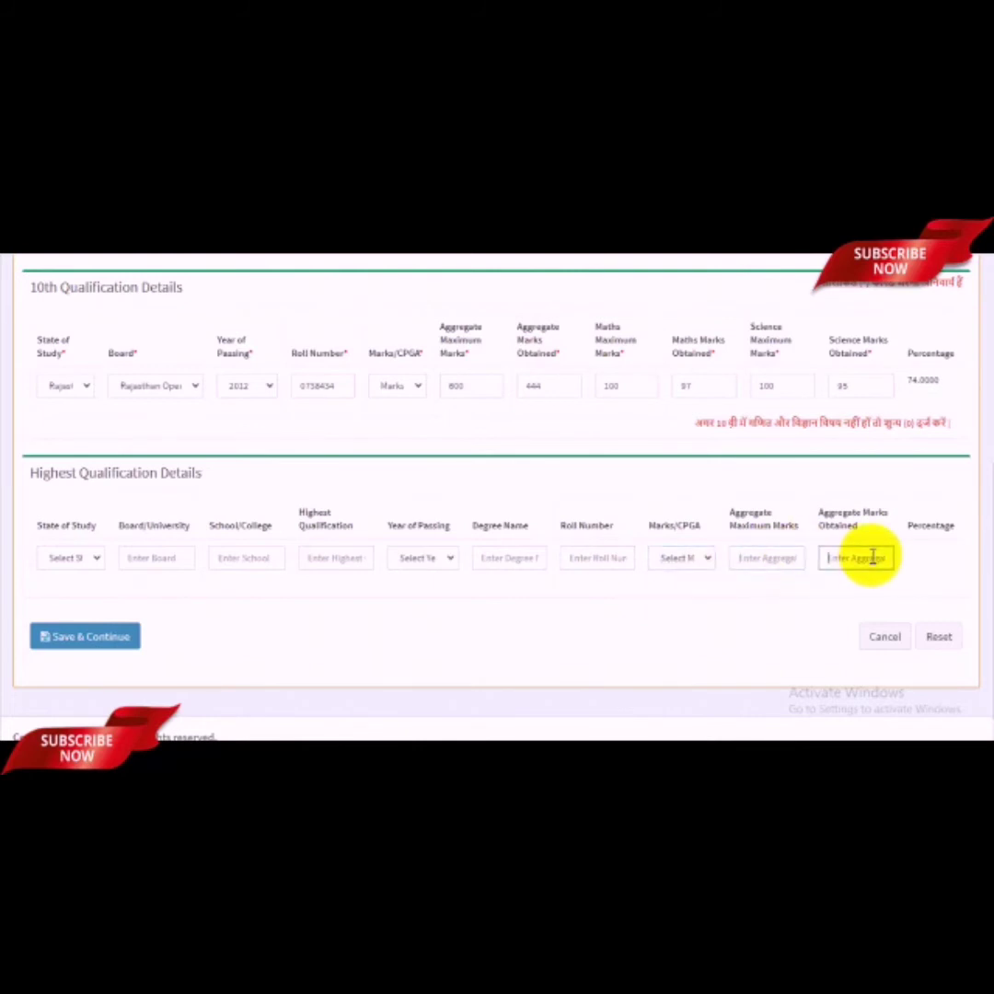
Step: Save the qualification details and confirm the save prompt
scroll(838, 542, "up", 2)
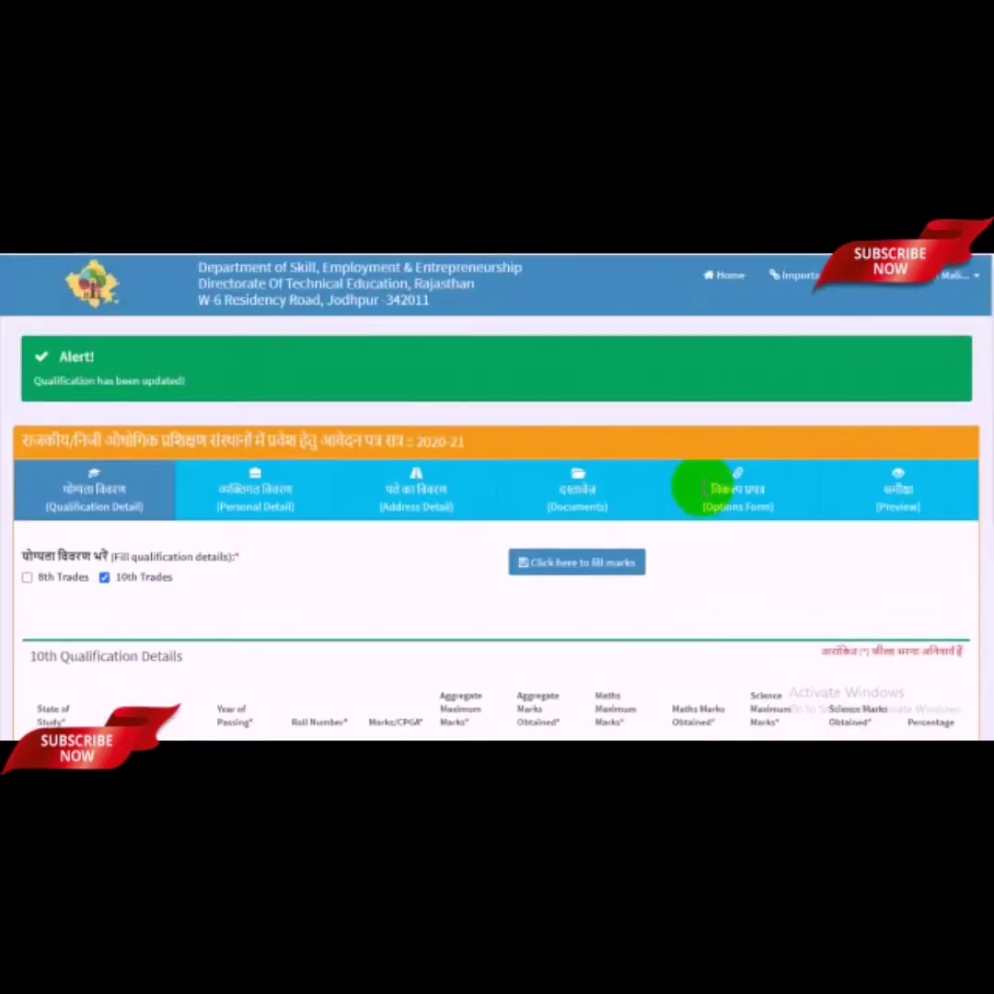
scroll(701, 488, "down", 5)
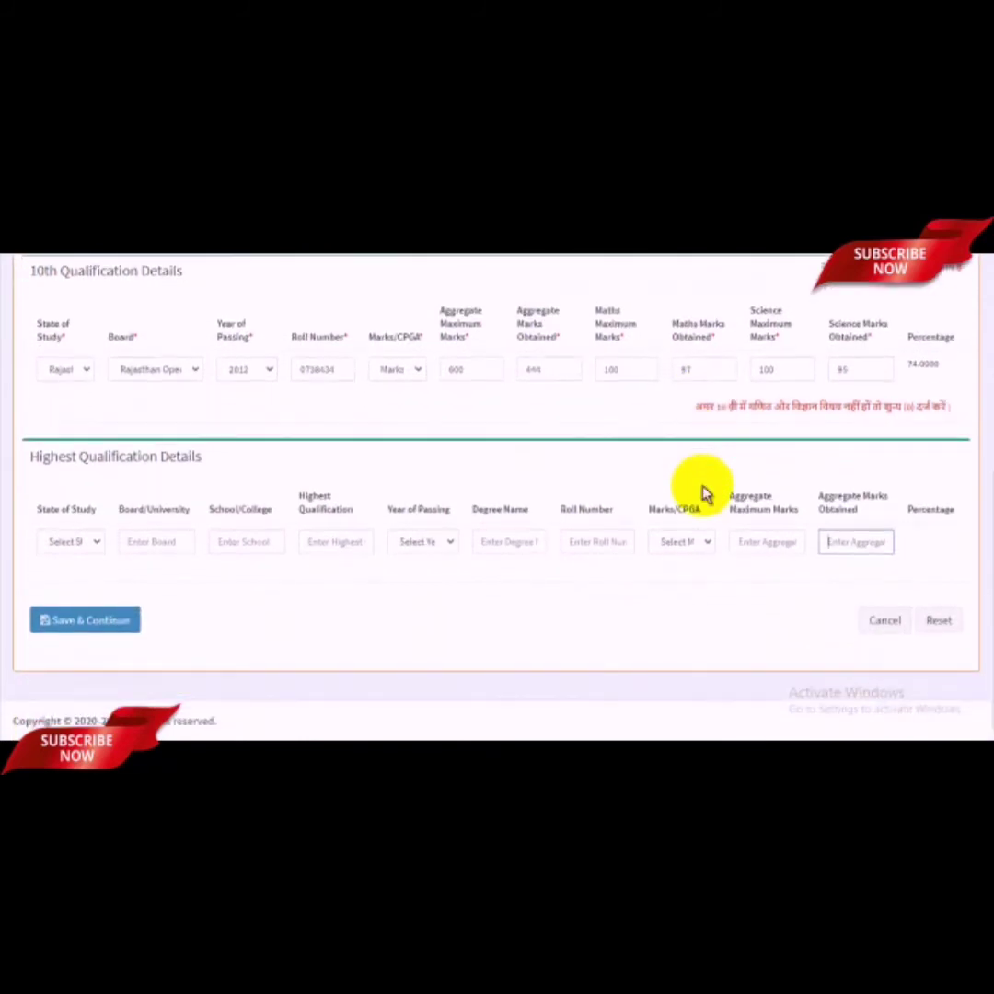
left_click(103, 622)
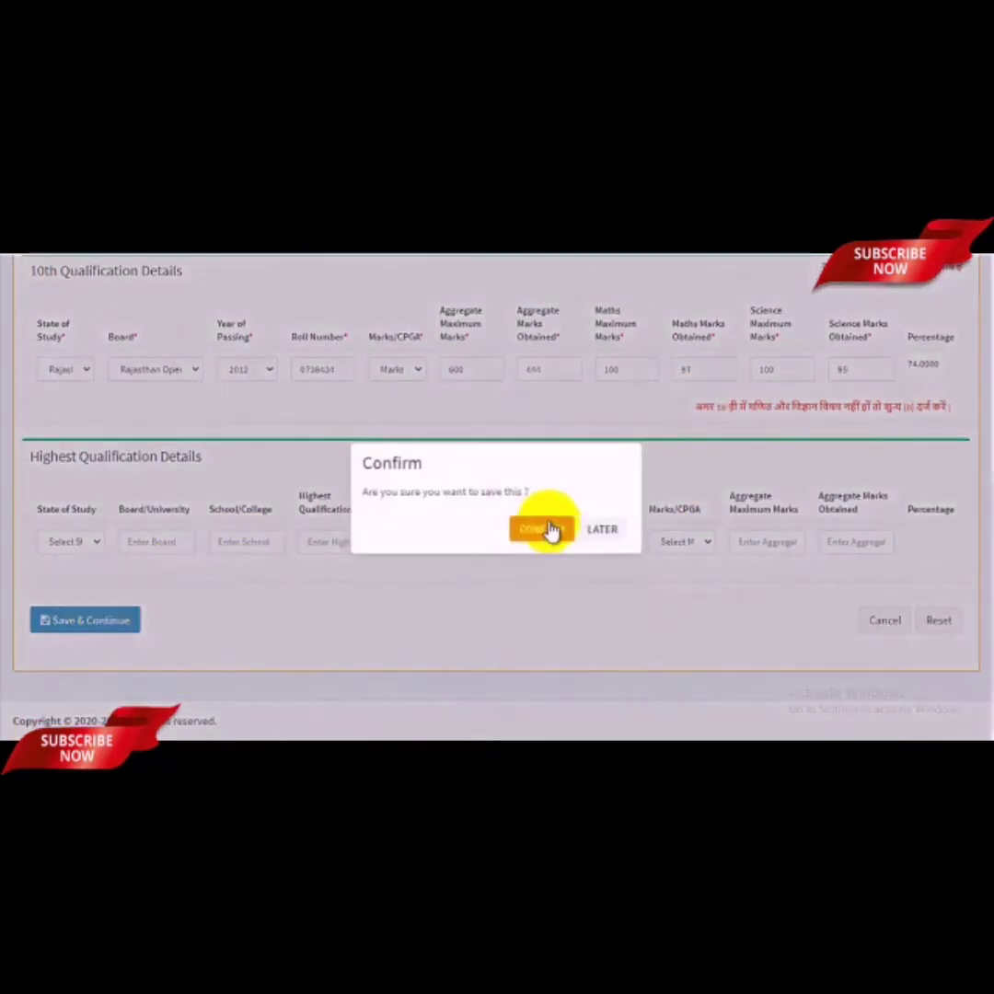
left_click(546, 529)
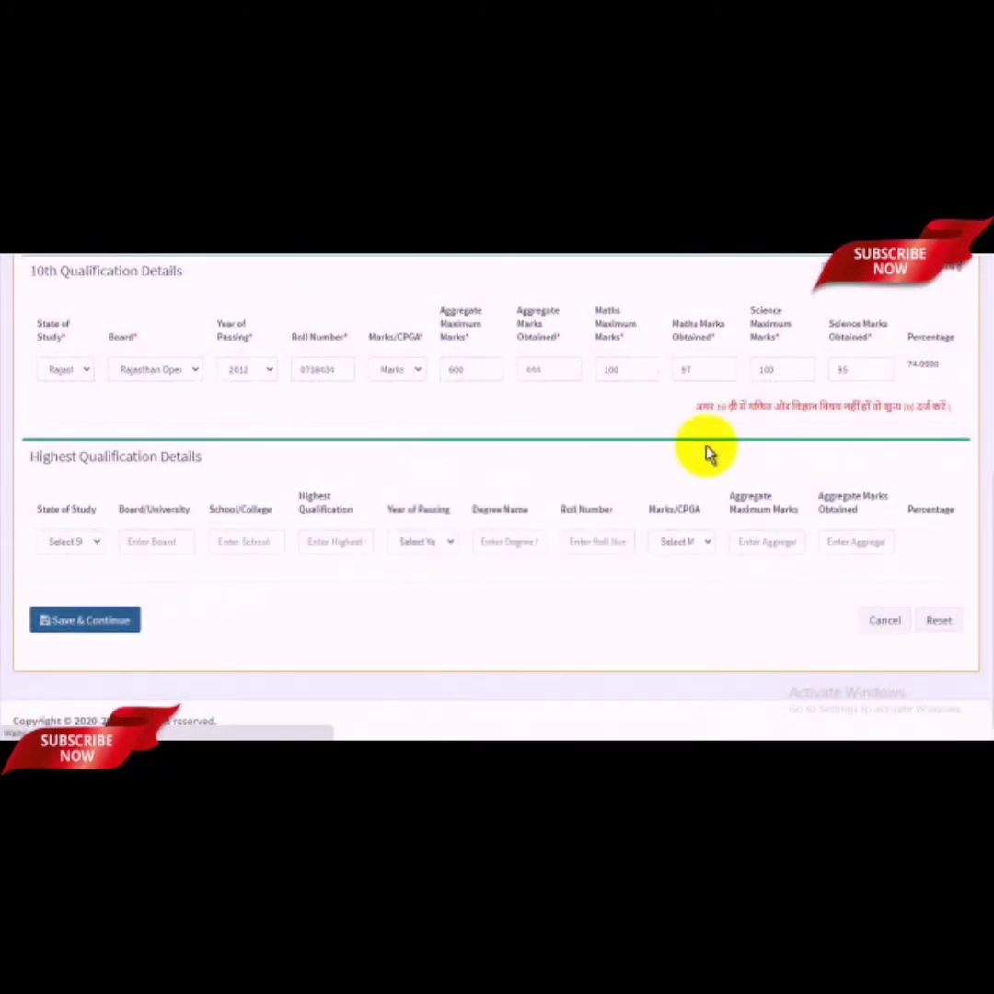
Step: Switch input to Hindi transliteration and enter the applicant's name in Hindi
scroll(647, 490, "down", 2)
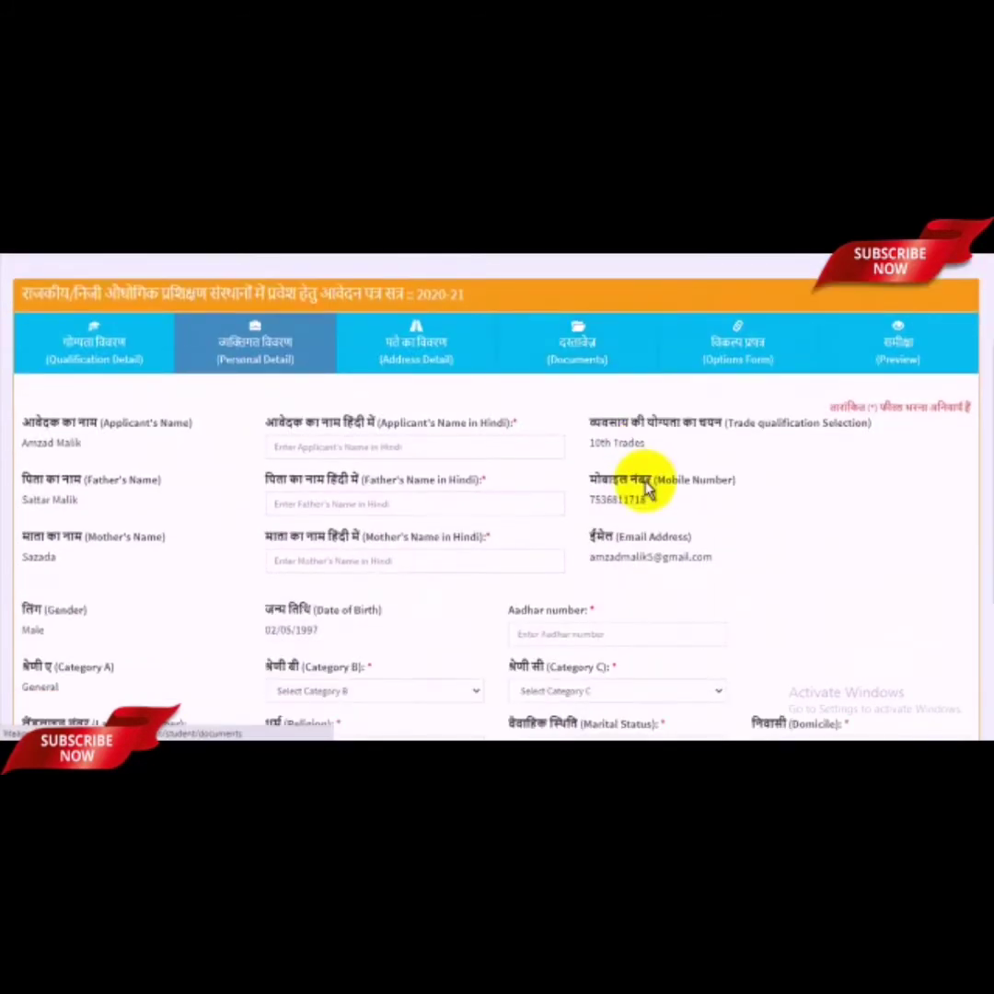
scroll(650, 483, "up", 1)
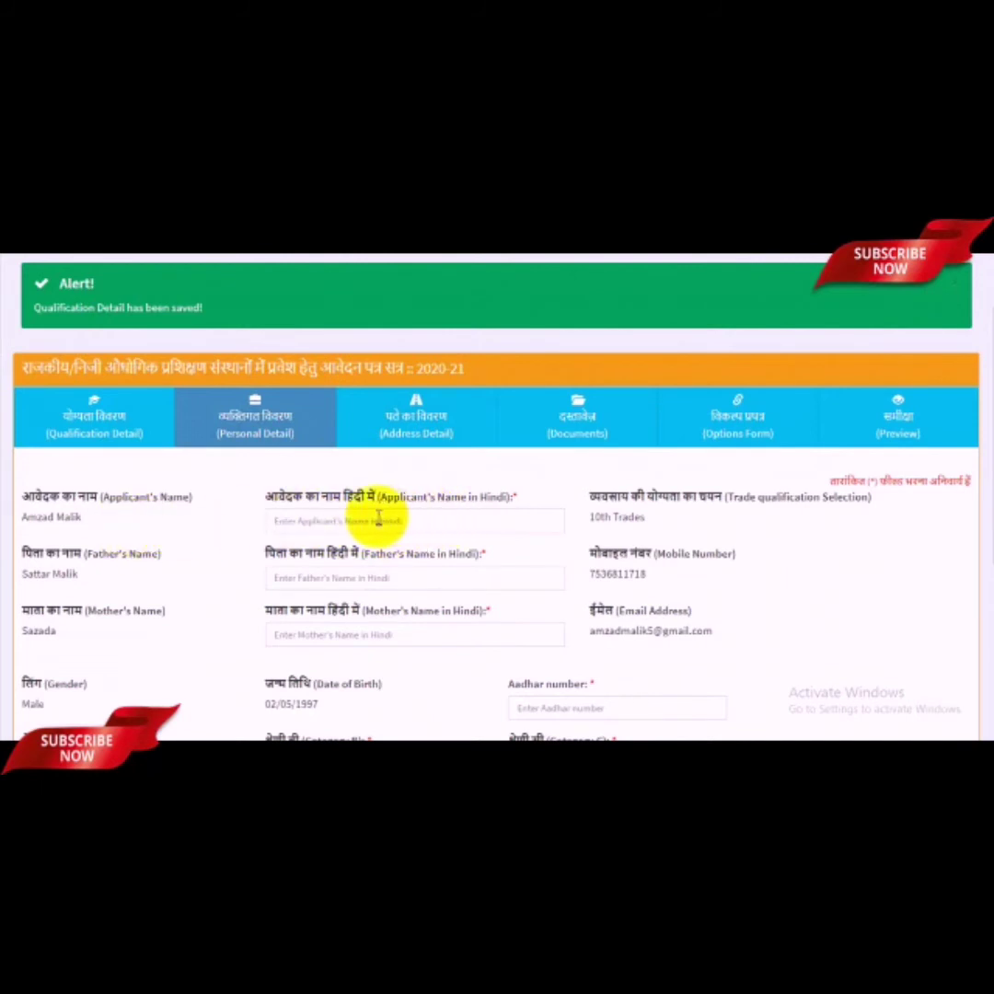
left_click(333, 522)
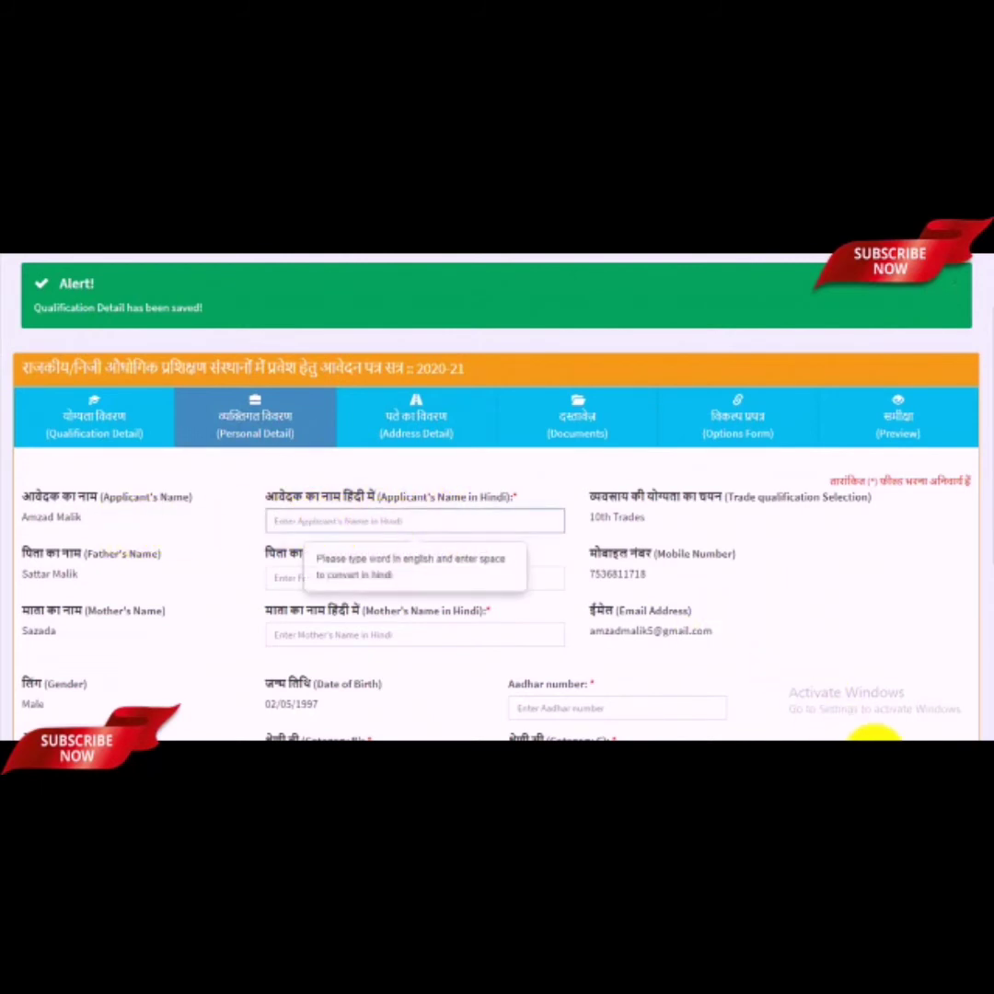
left_click(903, 748)
left_click(899, 683)
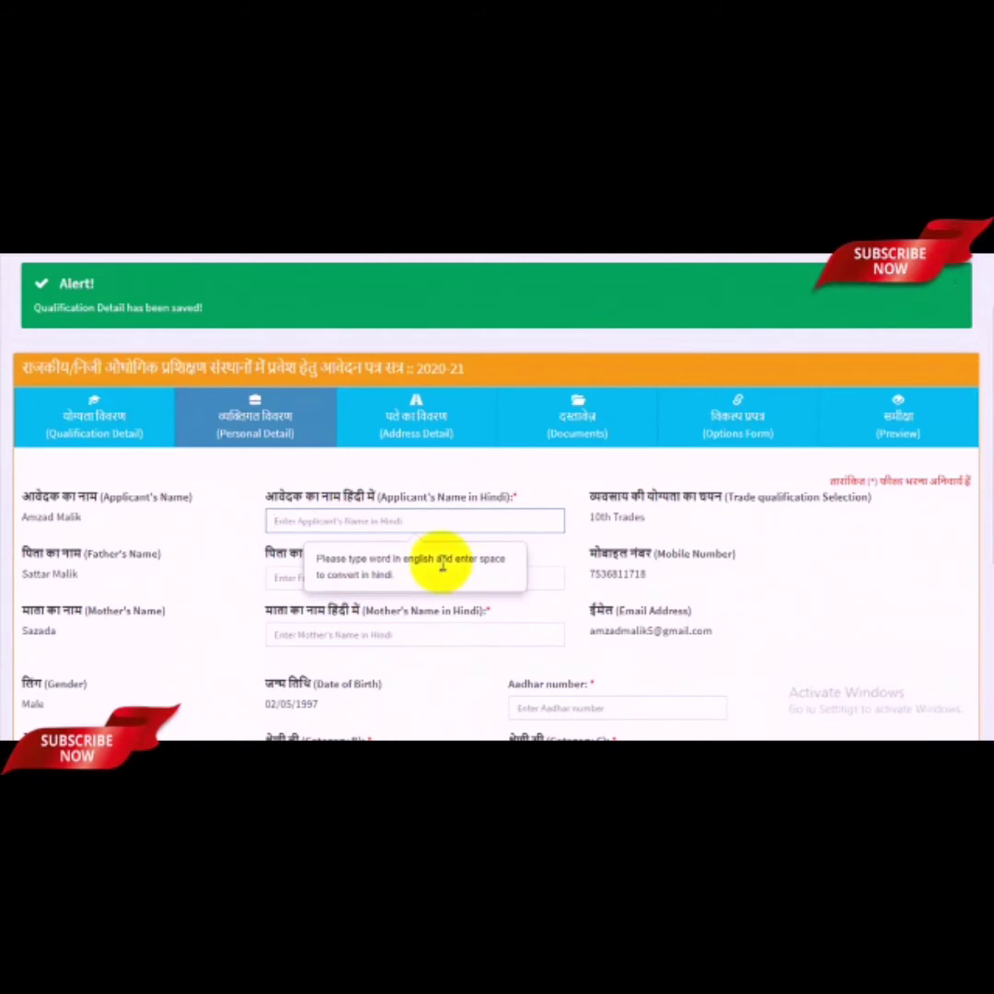
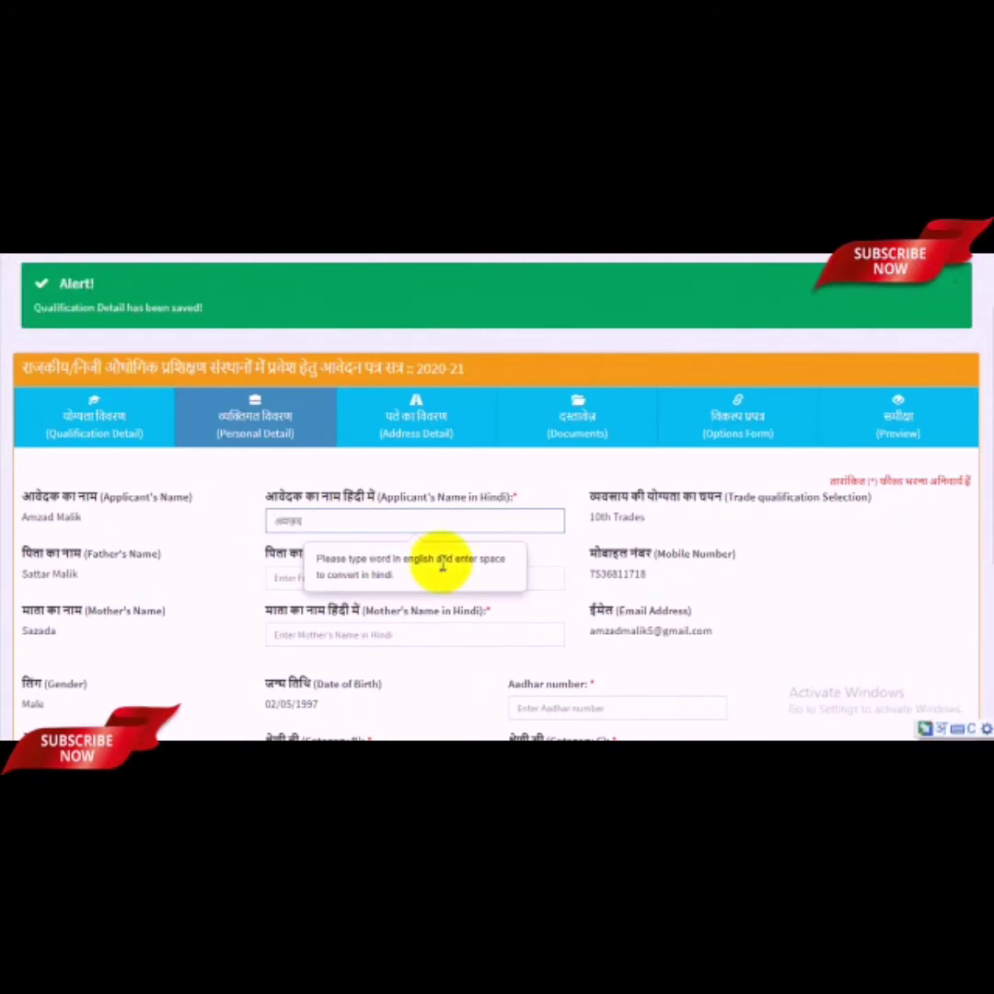
key("space")
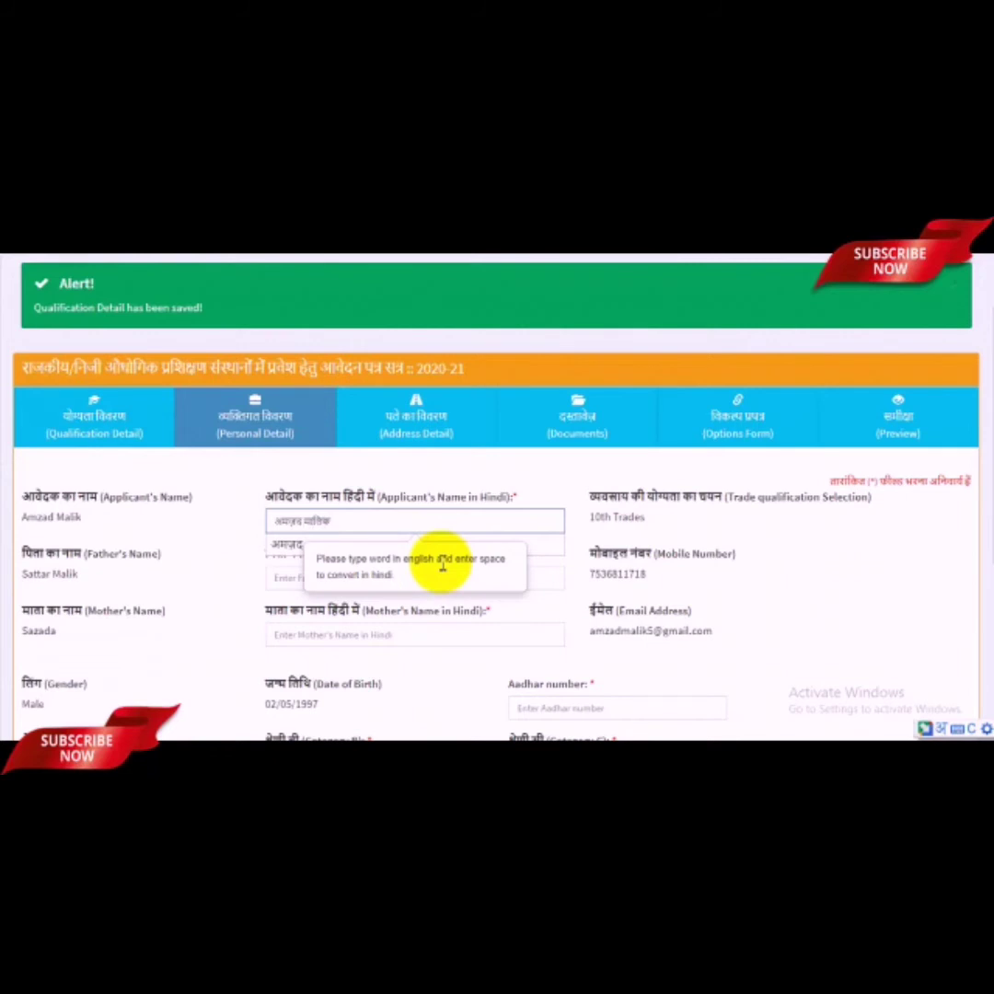
left_click(798, 515)
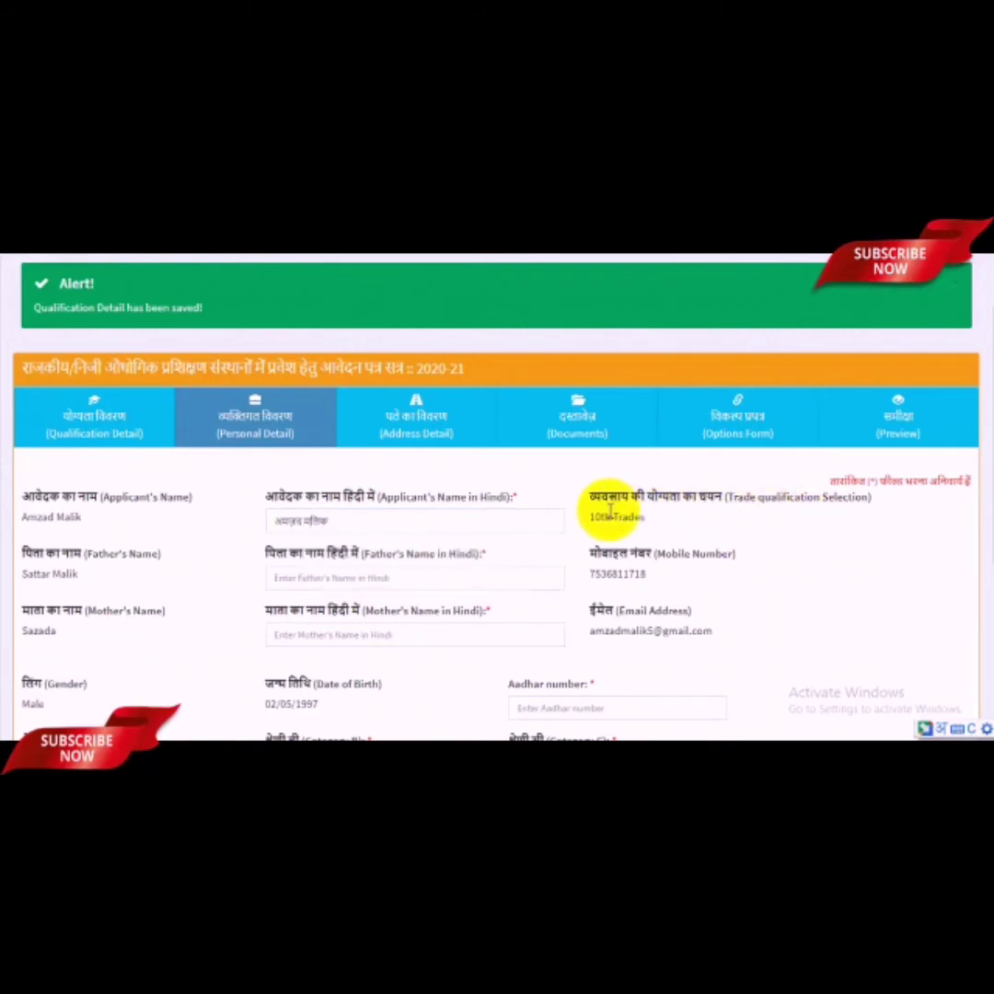
Step: Enter the father's and mother's names in Hindi, then switch input back to English
left_click(342, 504)
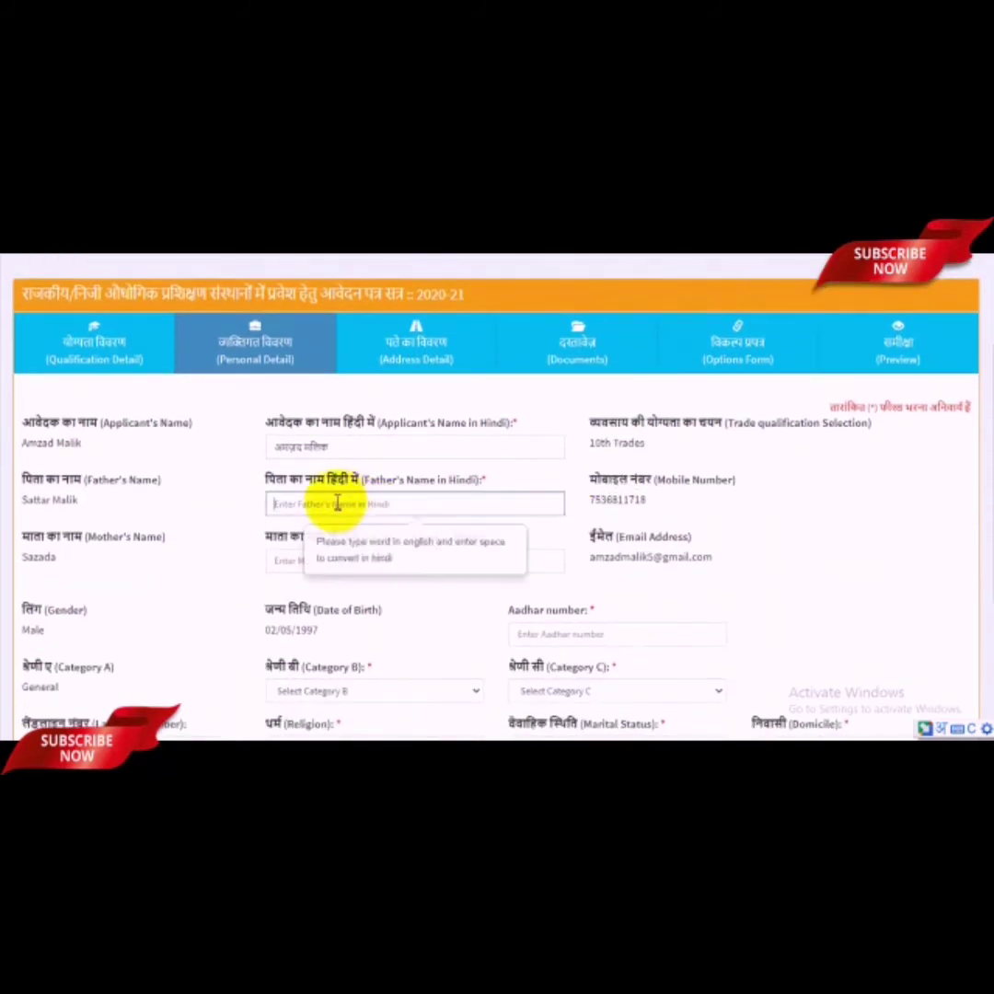
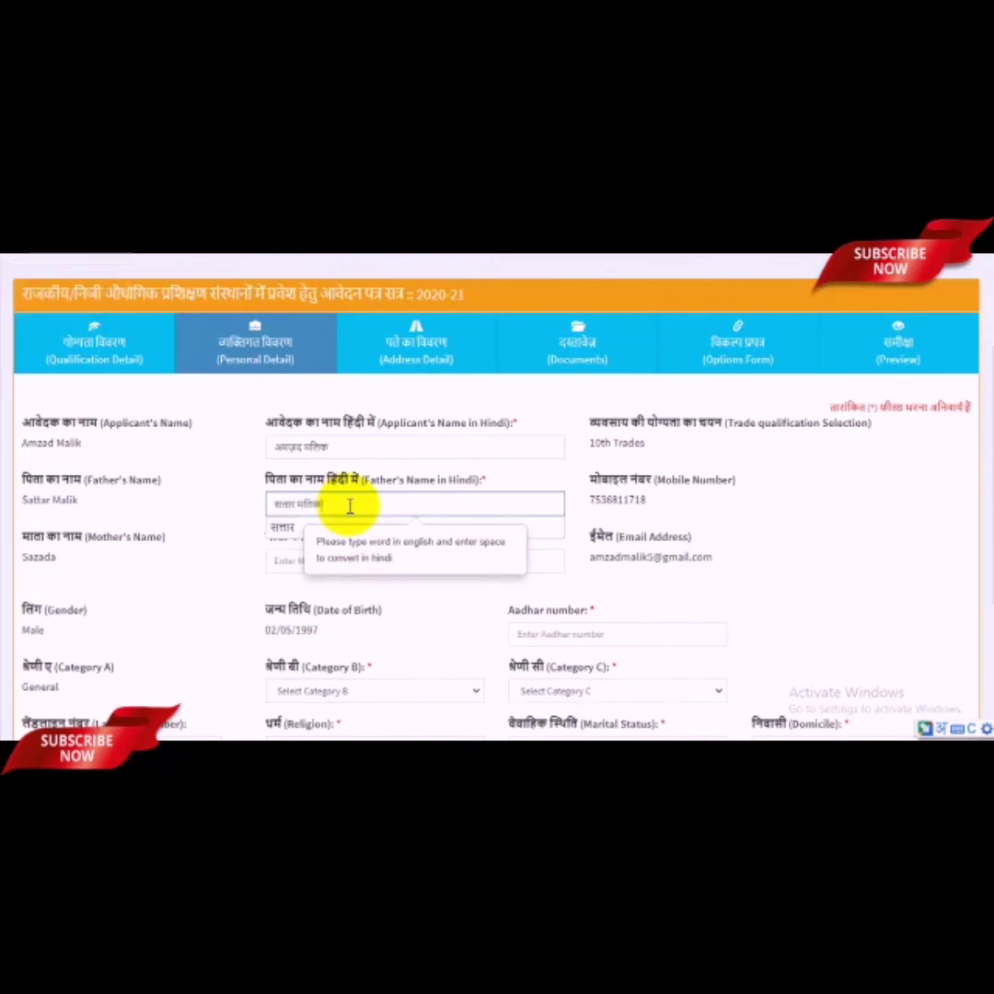
left_click(151, 573)
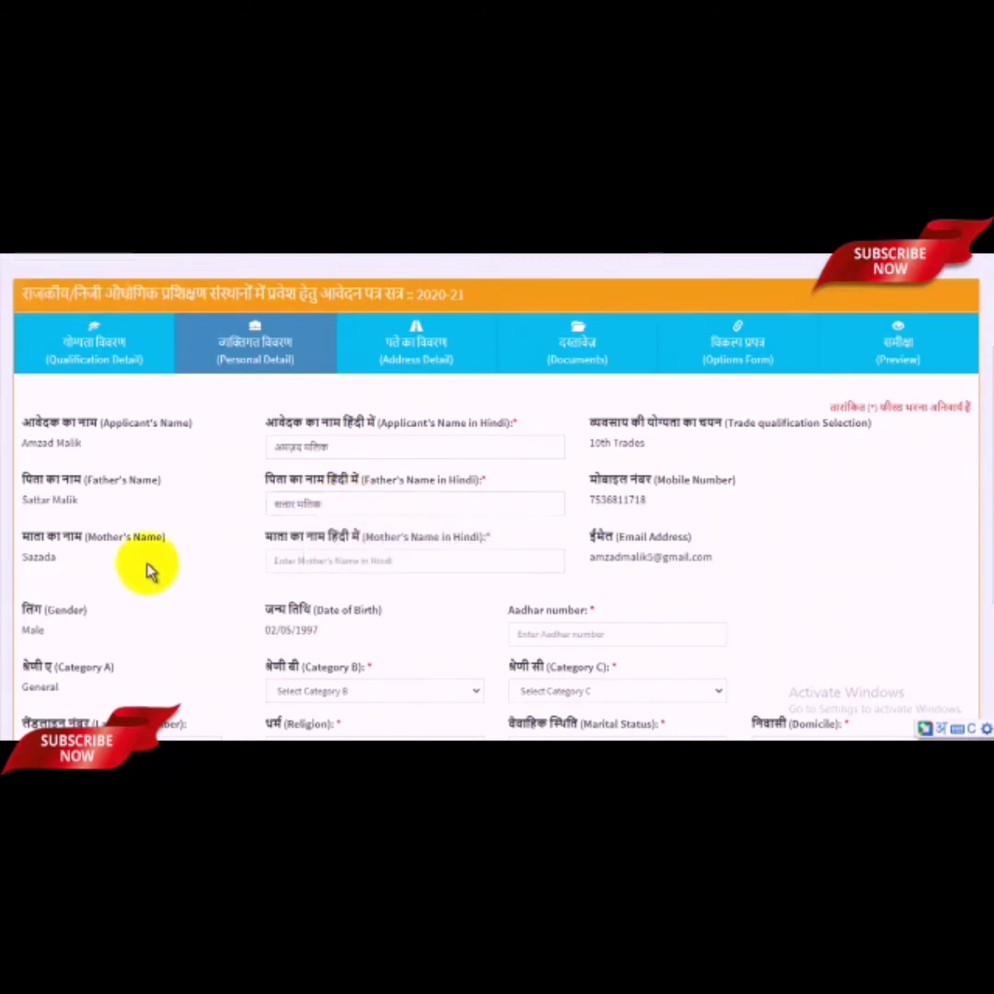
left_click(341, 558)
type("sazda")
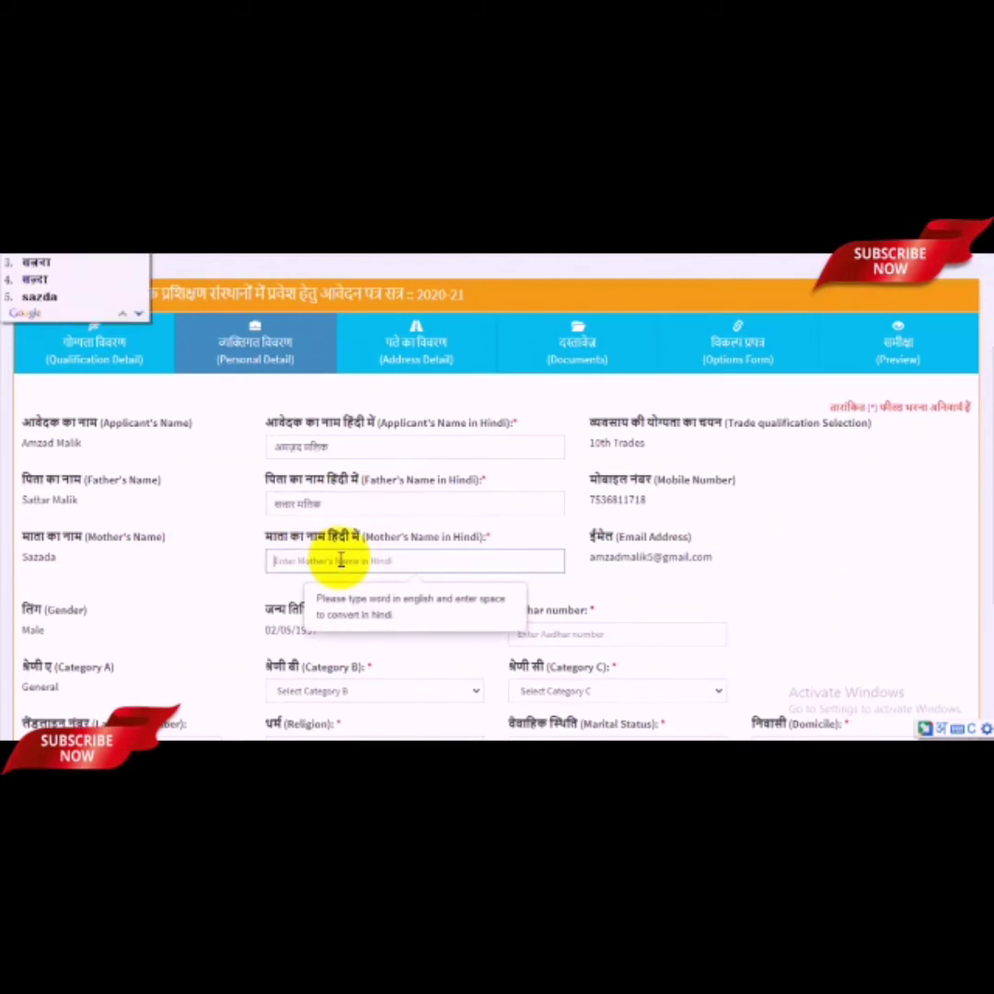
key("BackSpace")
key("BackSpace")
key("BackSpace")
type("ajda")
key("space")
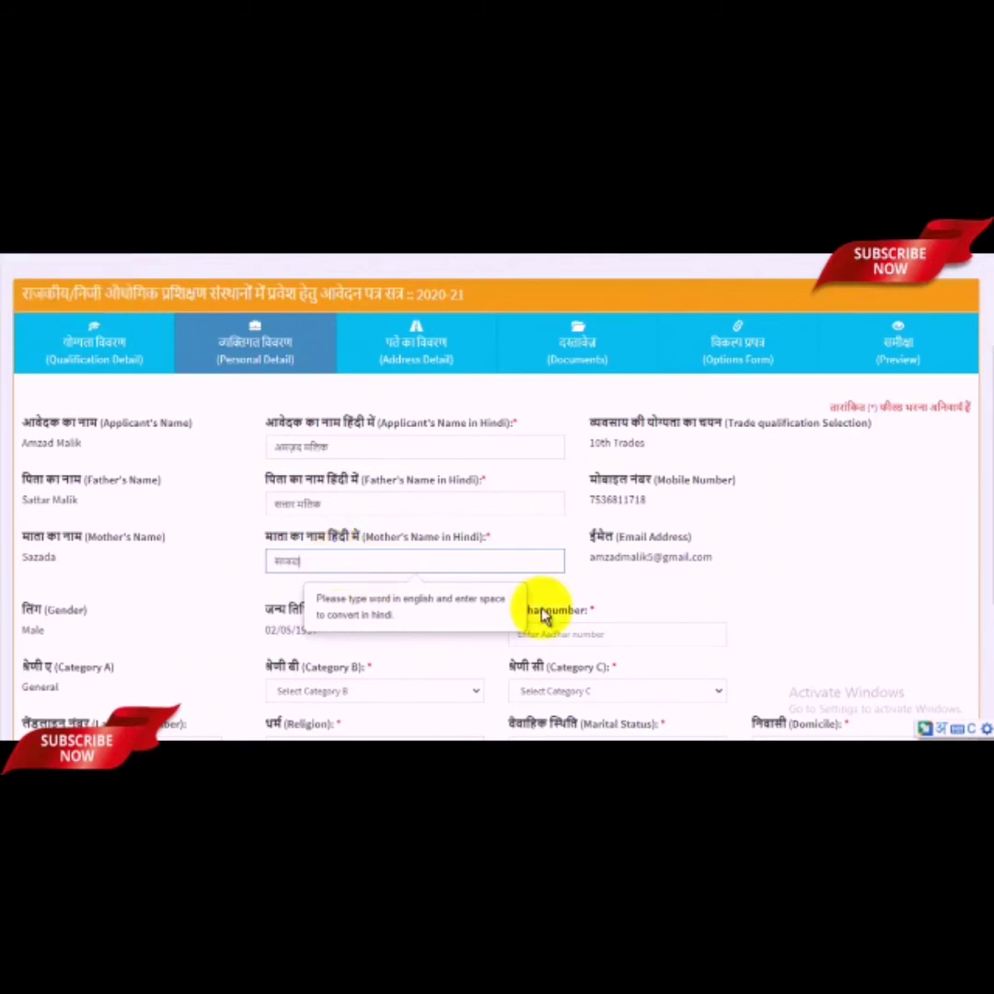
scroll(687, 543, "down", 1)
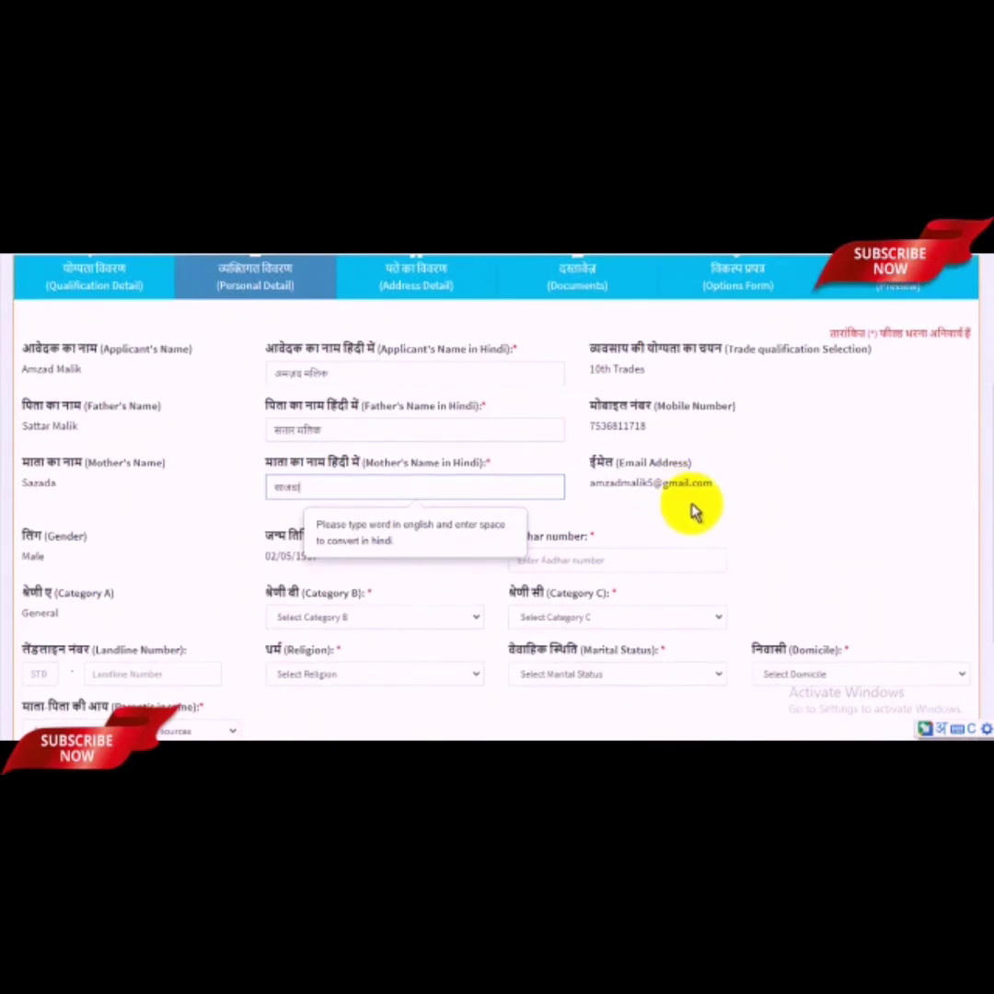
left_click(693, 510)
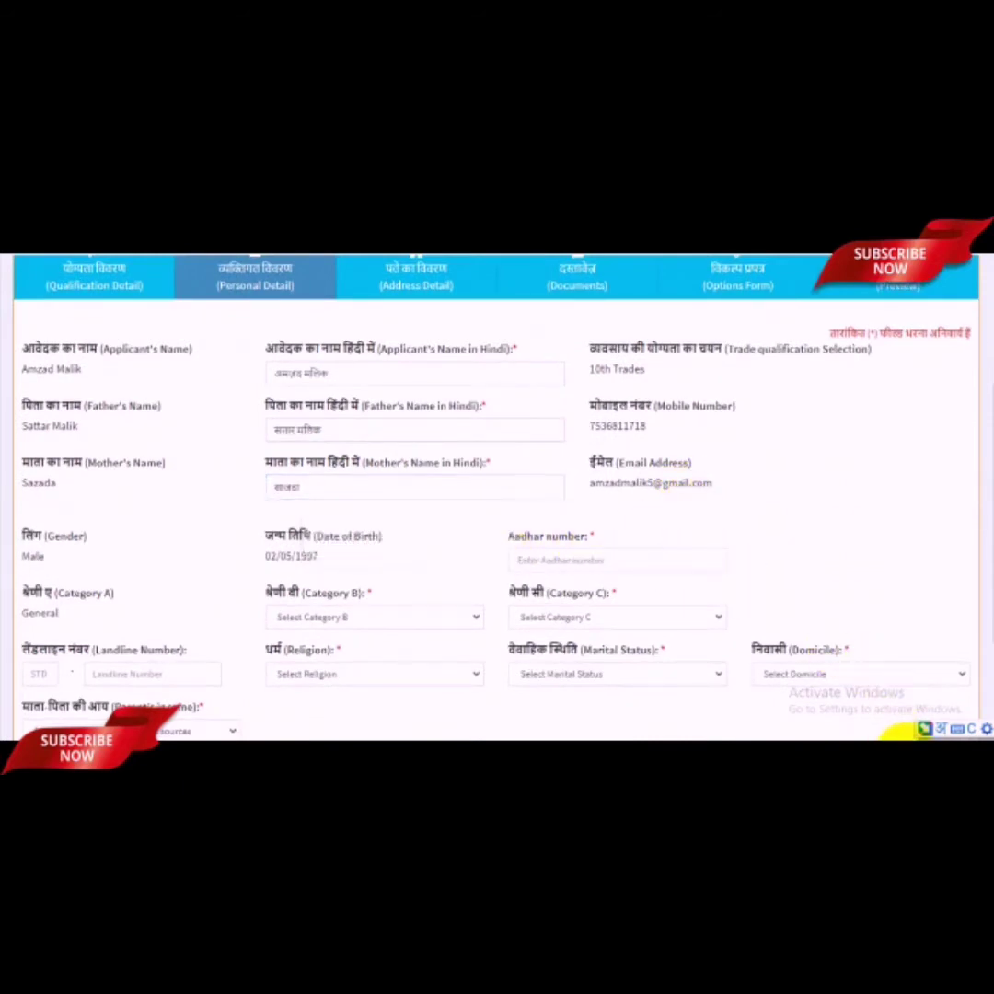
left_click(941, 727)
Step: Enter the applicant's Aadhaar number in the Personal Detail form
left_click(843, 626)
scroll(710, 604, "down", 1)
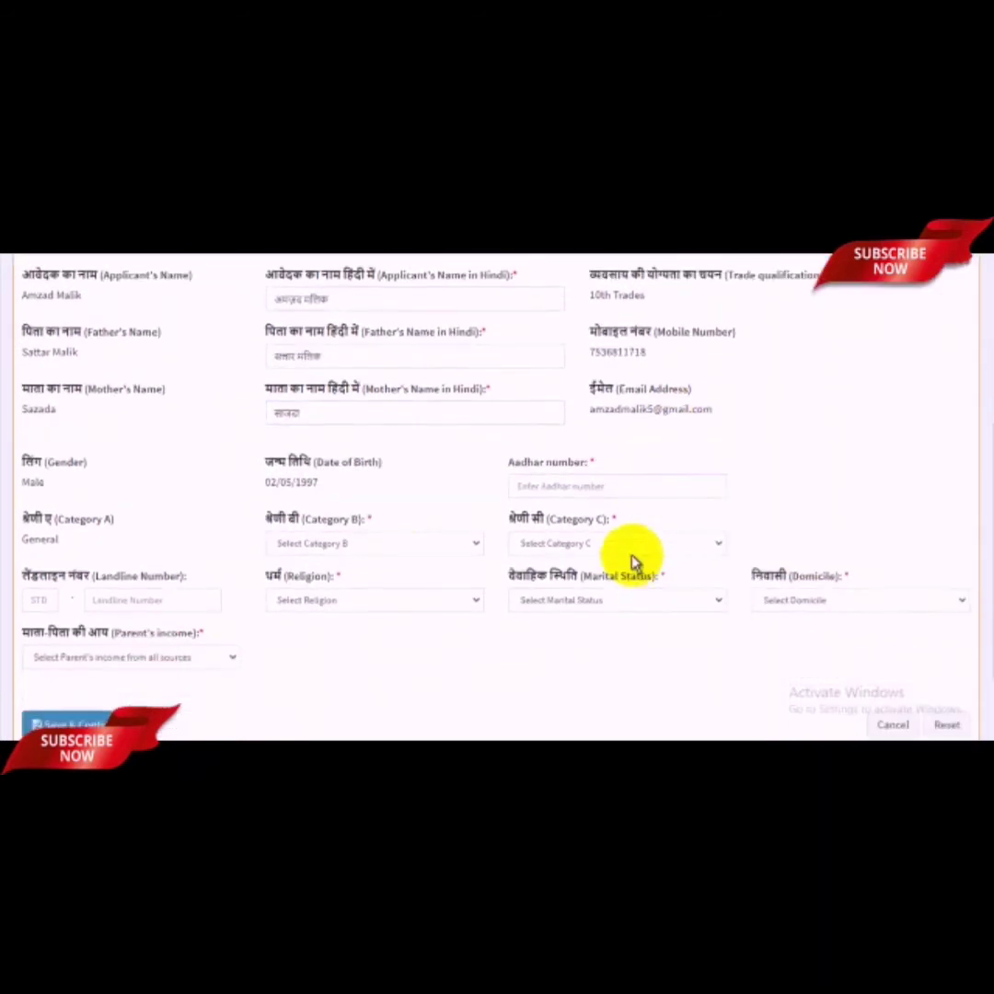
left_click(550, 491)
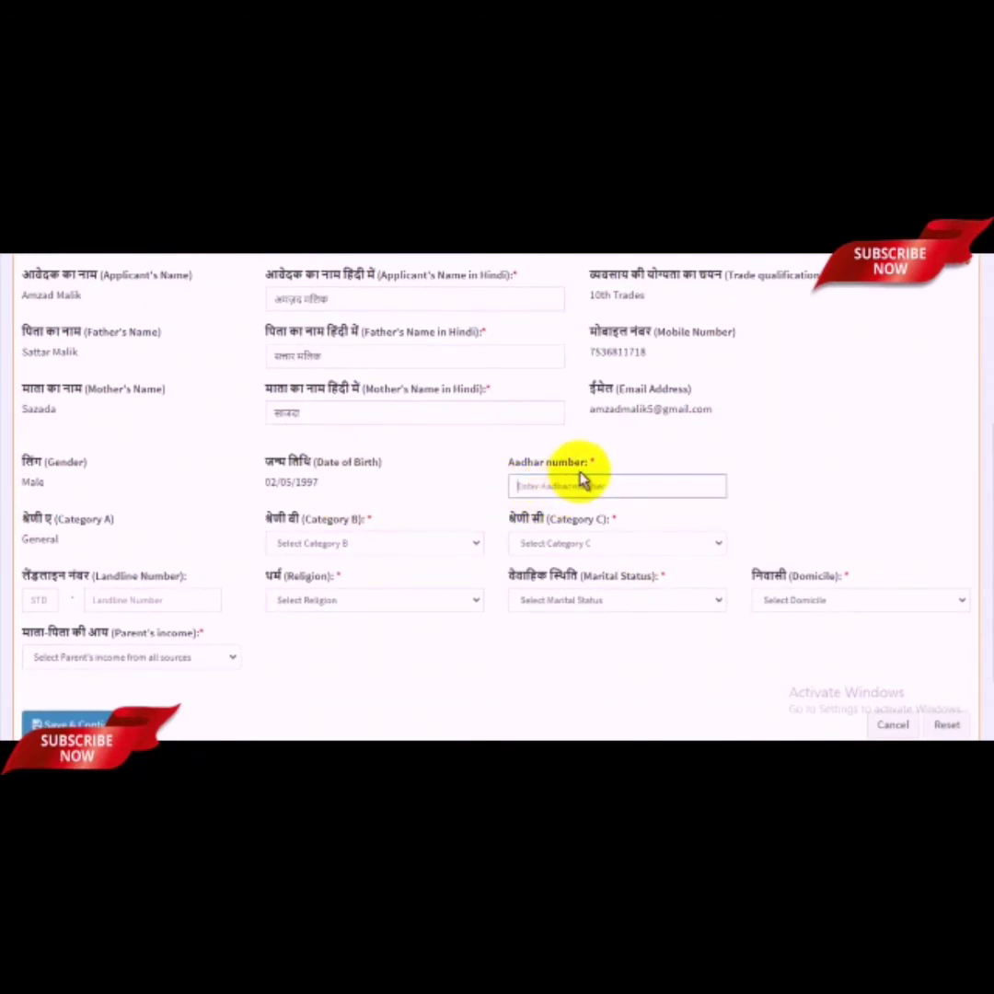
left_click_drag(587, 460, 602, 455)
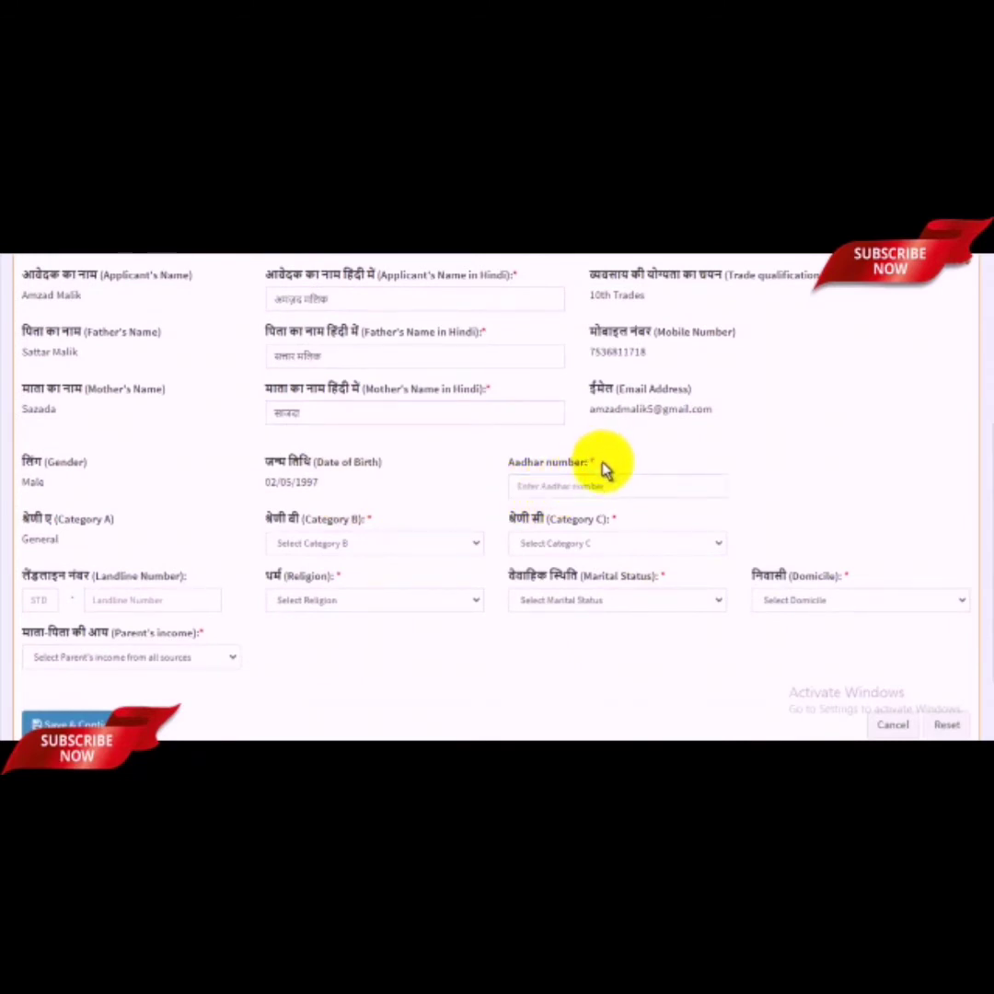
left_click(582, 485)
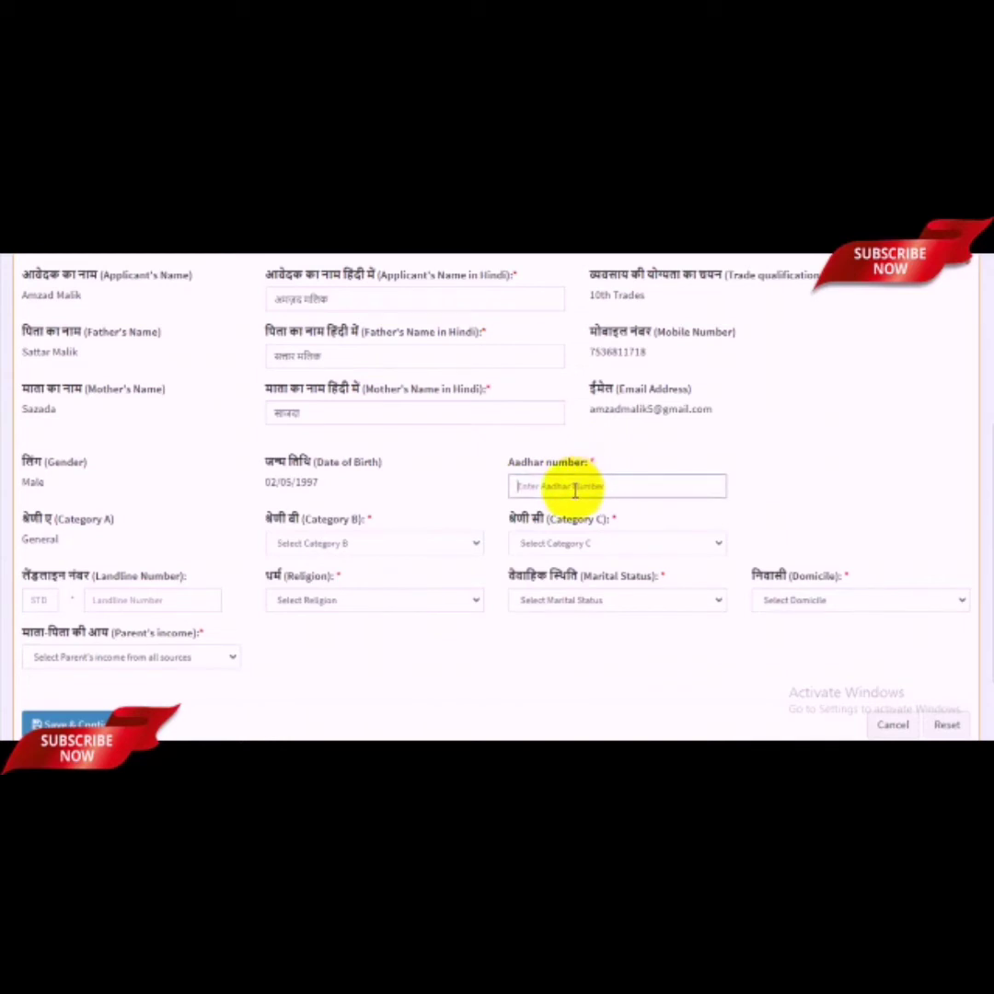
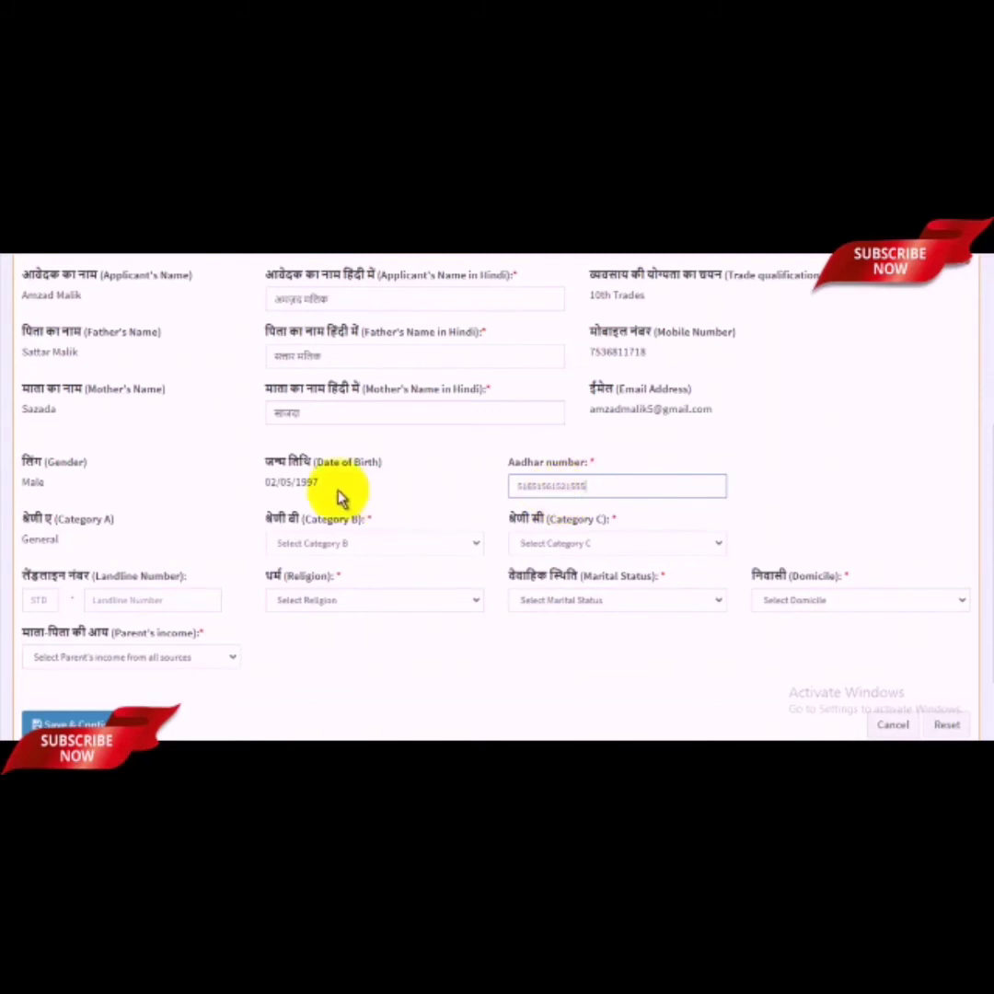
scroll(344, 495, "down", 1)
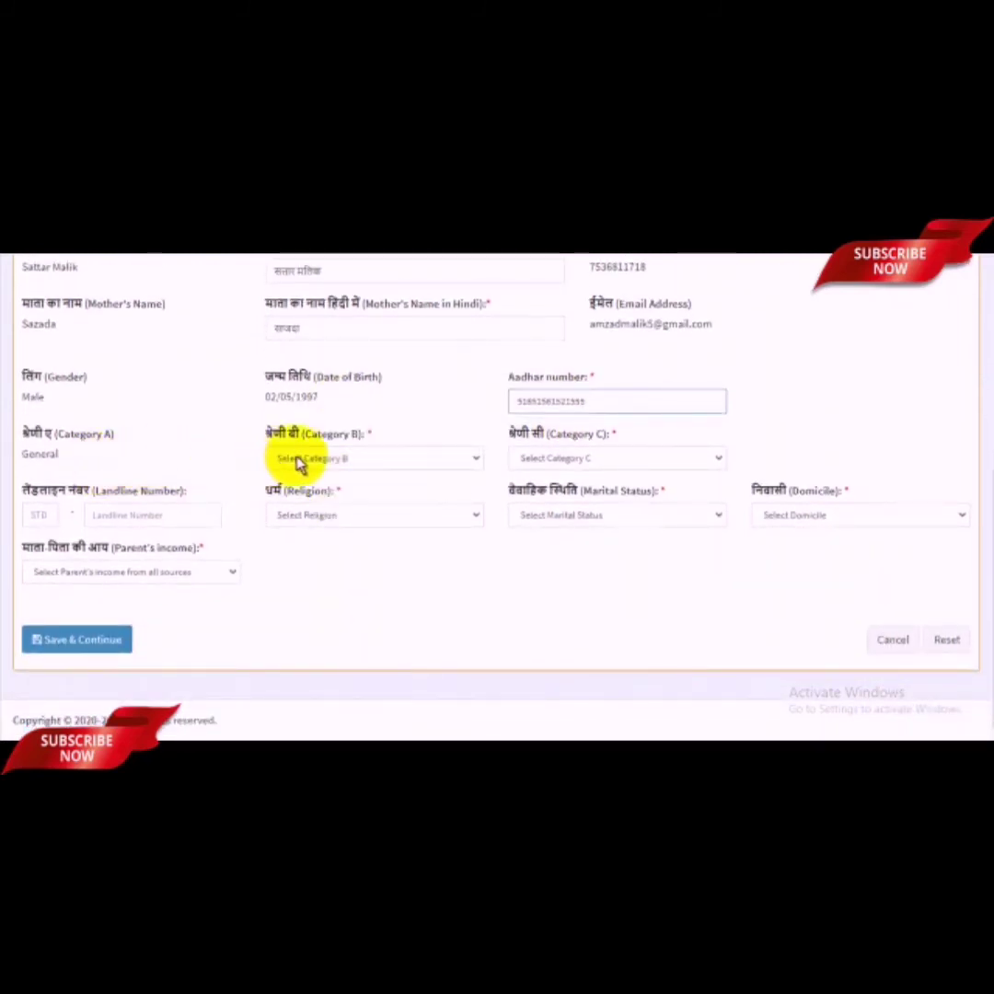
Step: Set both Category B and Category C to None
left_click(303, 460)
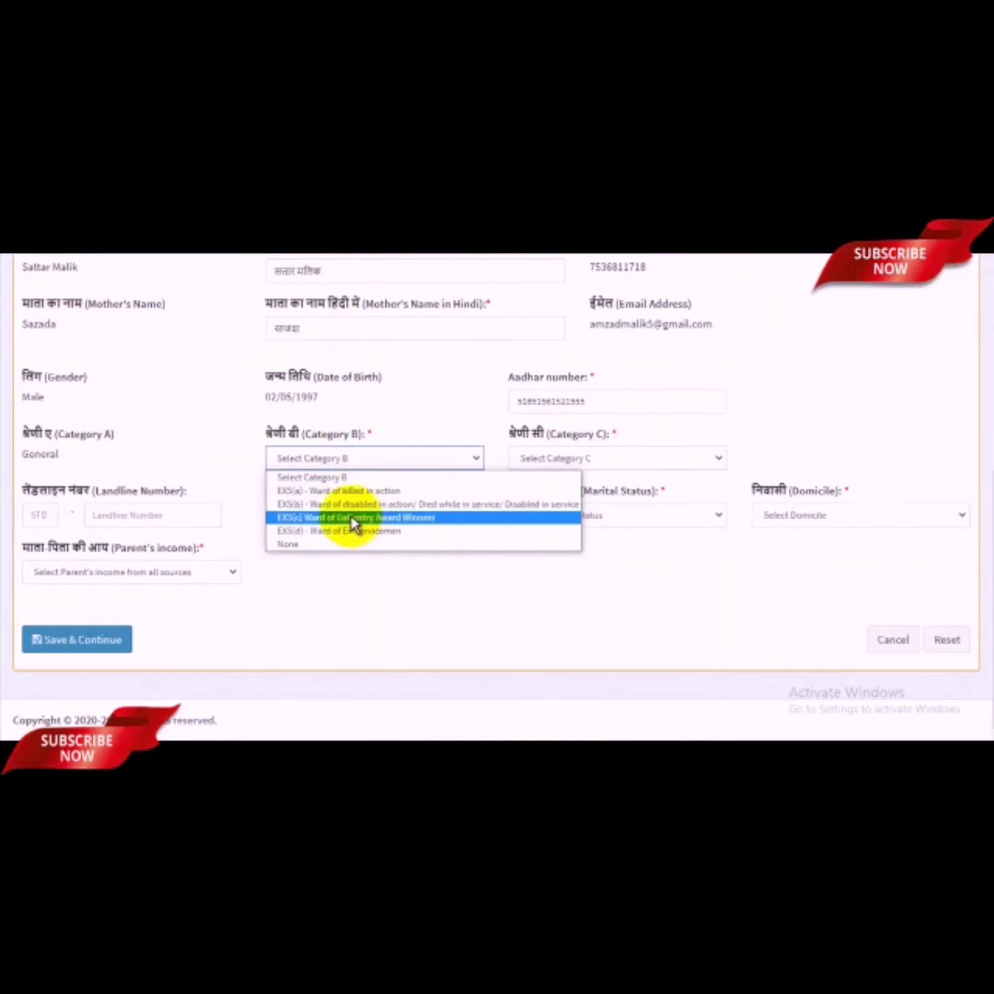
left_click(304, 543)
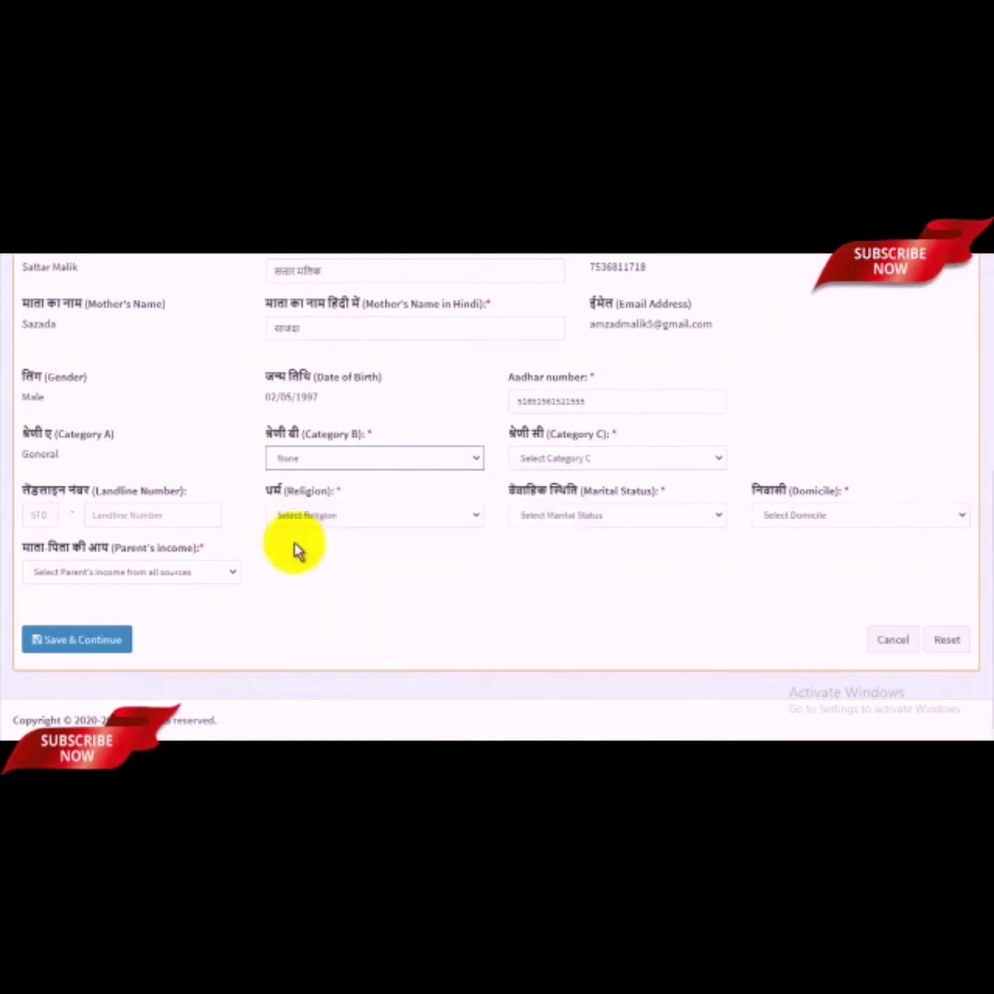
left_click(596, 464)
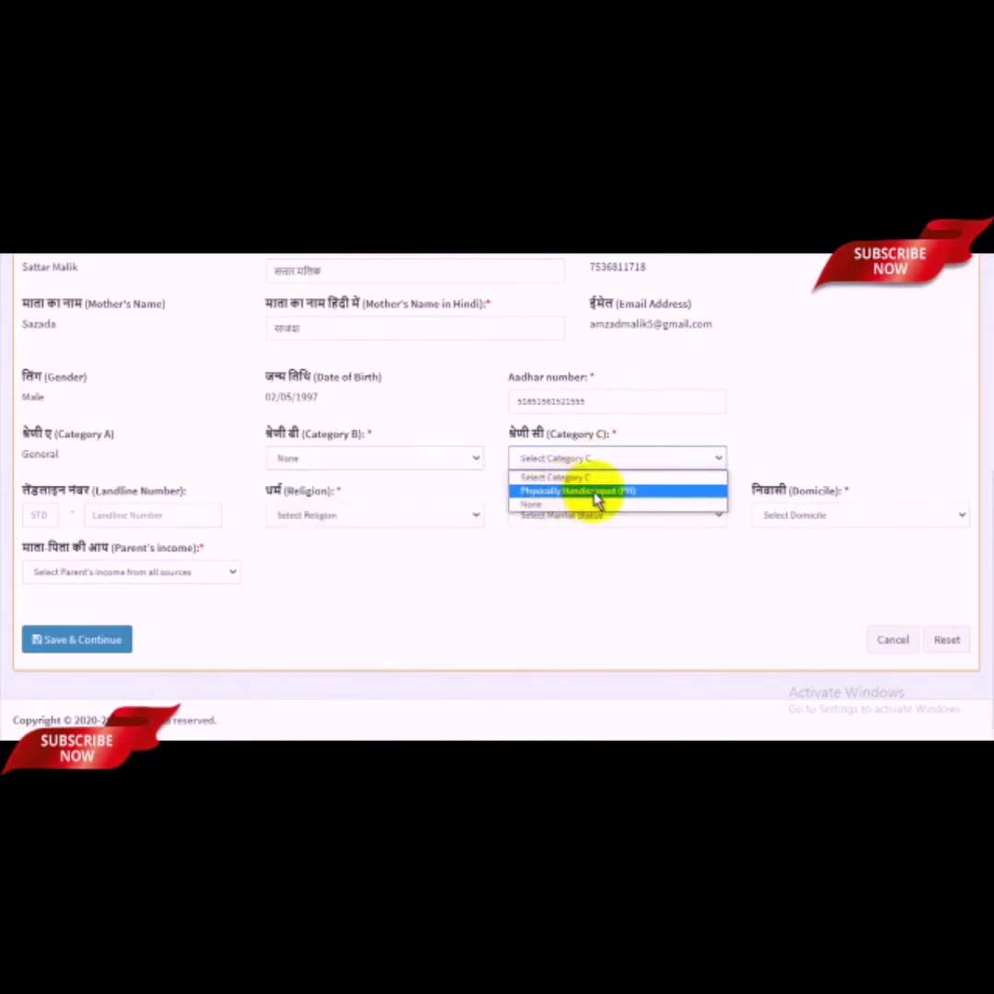
left_click(526, 504)
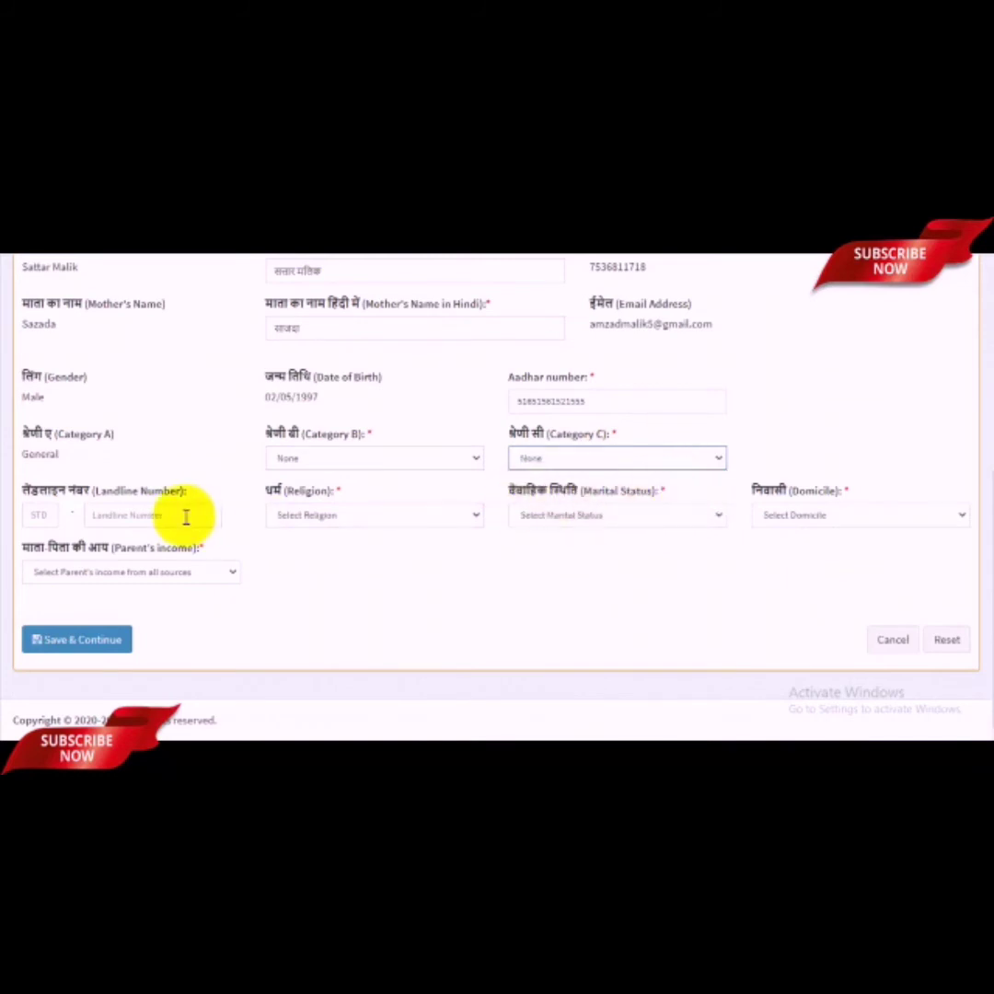
Step: Set religion to Muslim and marital status to Unmarried
left_click(138, 516)
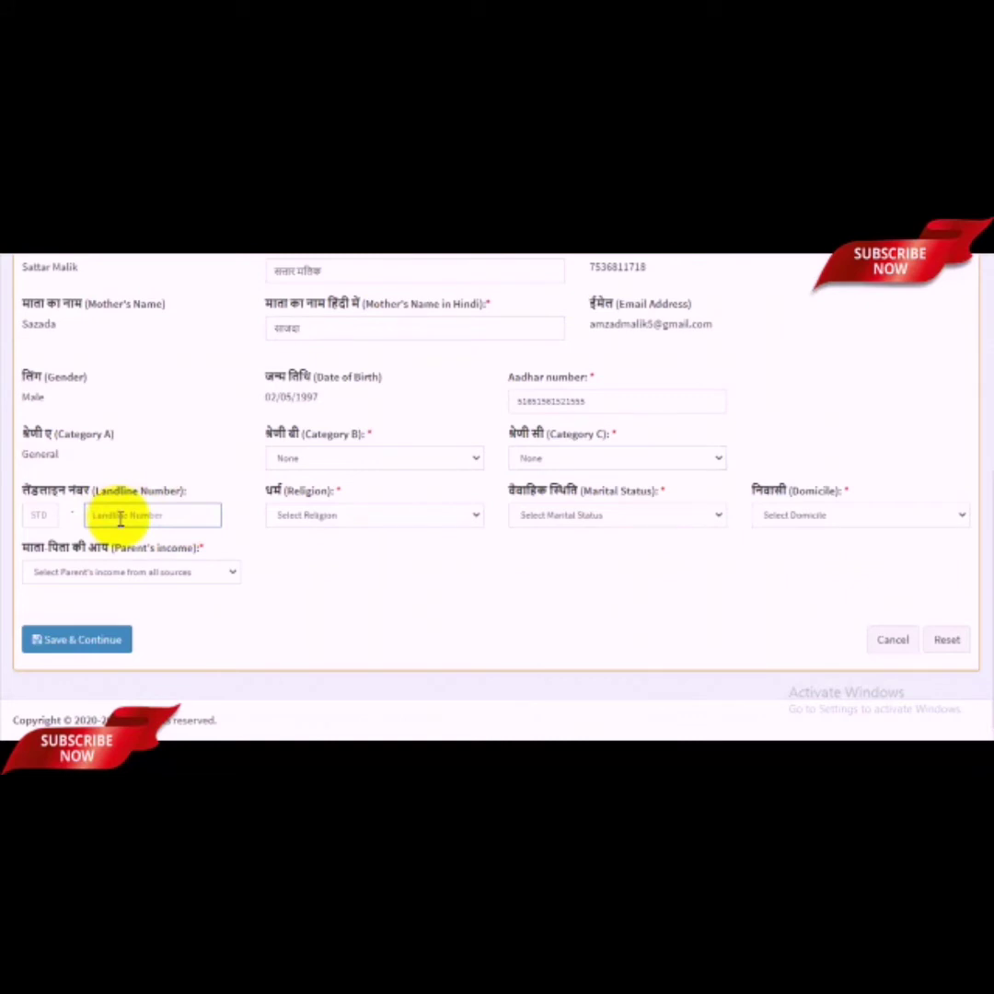
left_click(329, 518)
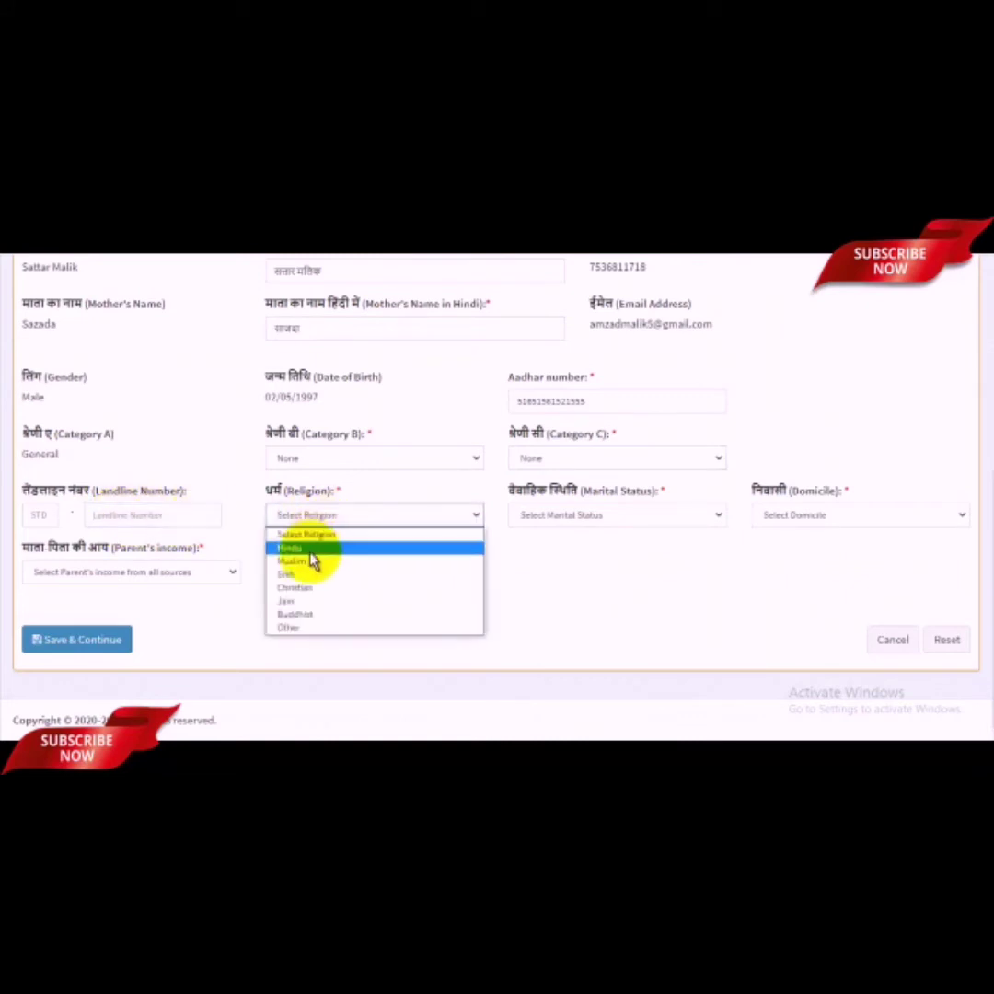
left_click(307, 561)
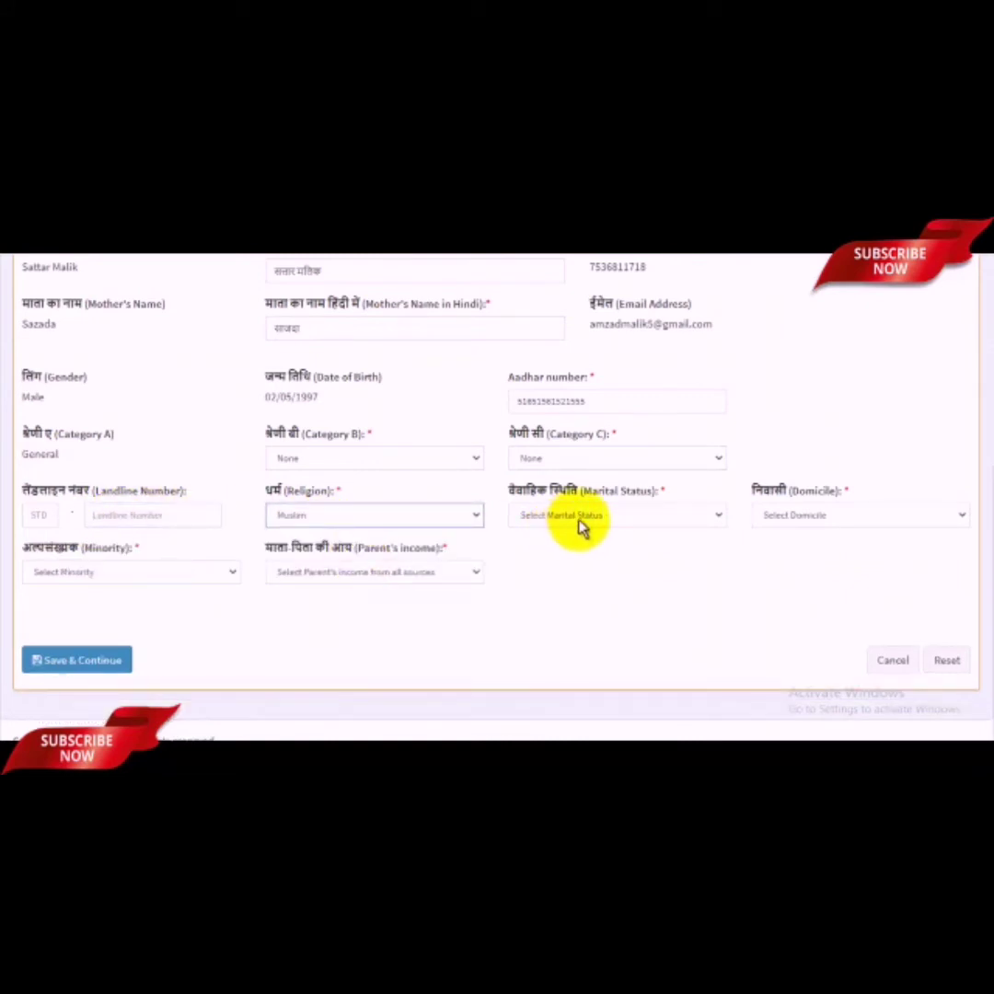
left_click(587, 520)
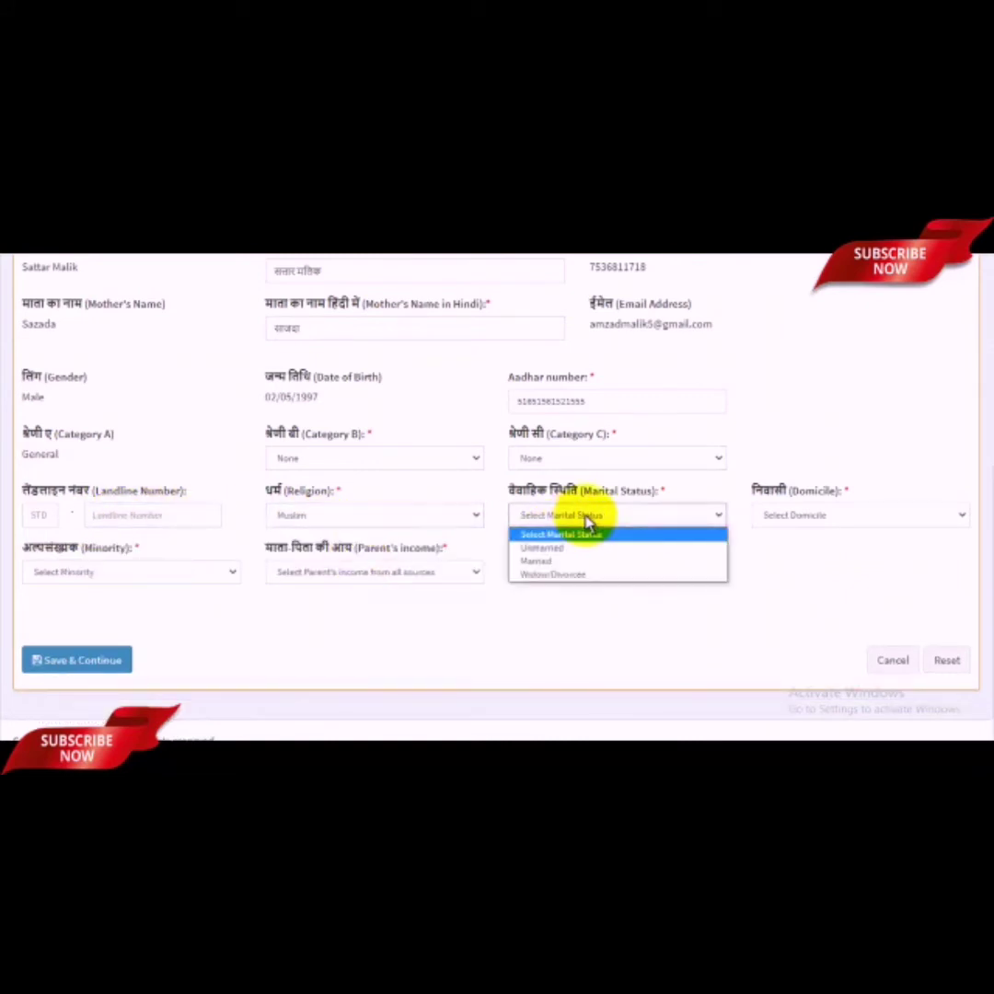
left_click(541, 548)
left_click(815, 518)
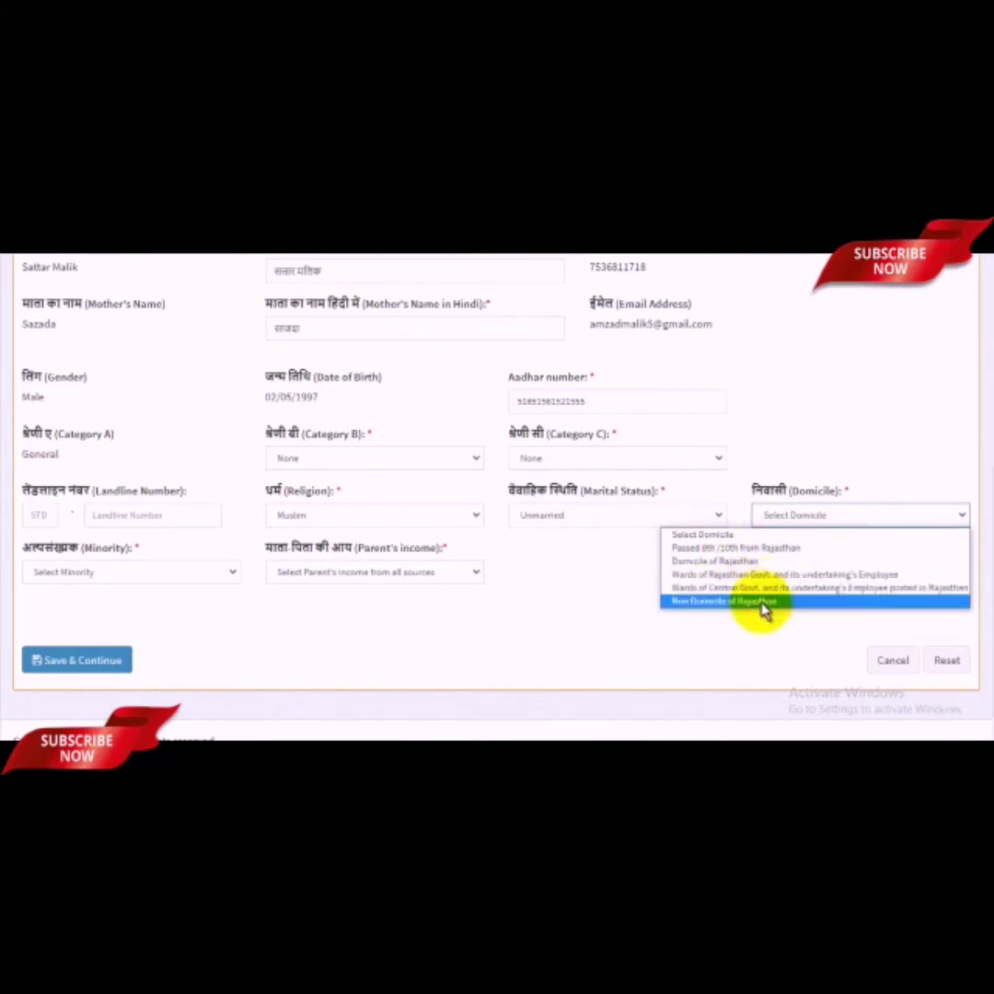
Step: Answer domicile 'Passed 8th/10th from Rajasthan', minority Yes, parent's income under Rs 8 lacs, EWS No
left_click(734, 550)
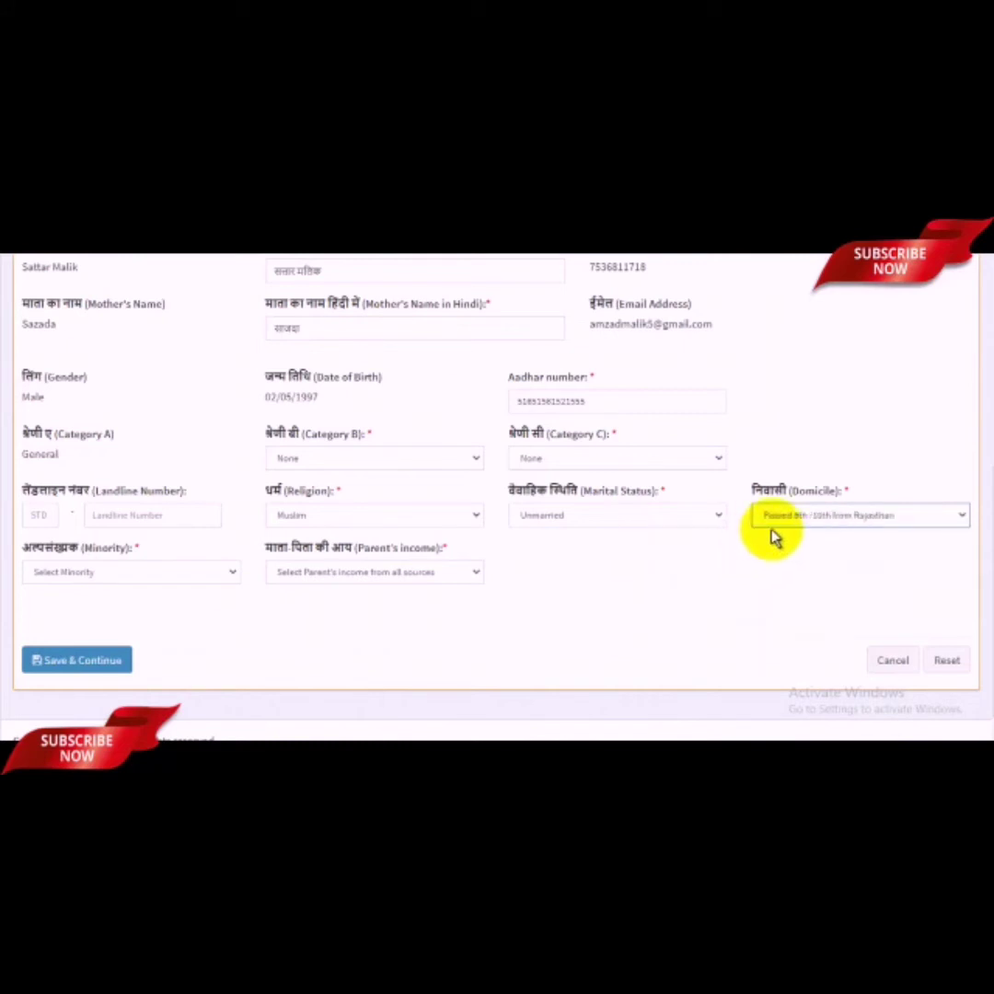
left_click(150, 577)
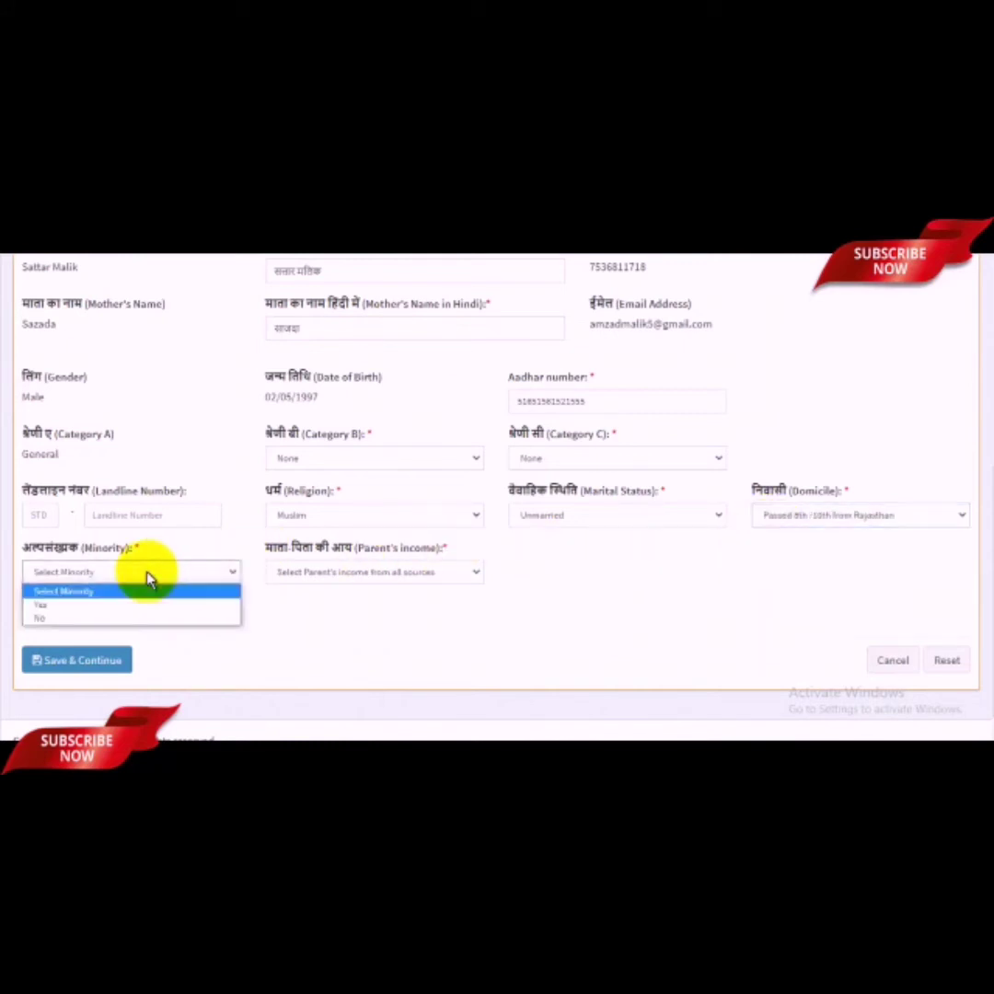
left_click(54, 607)
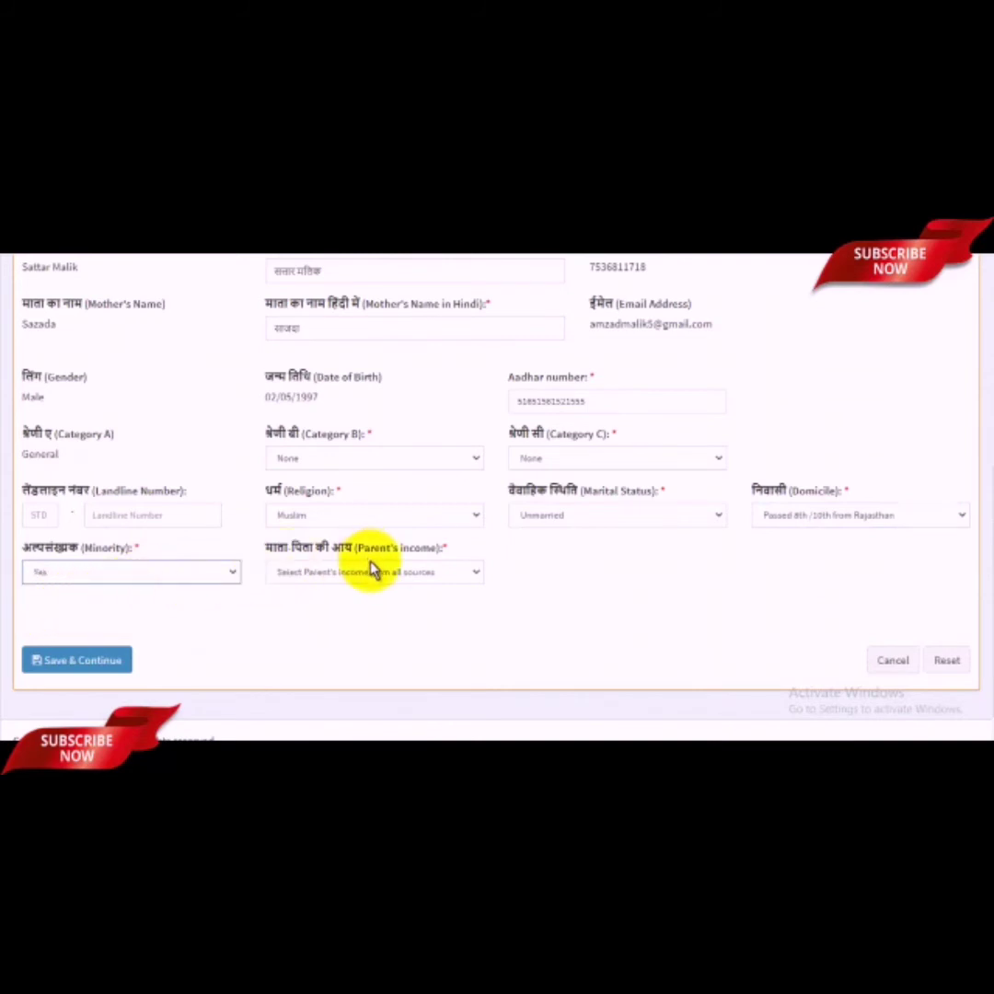
left_click(421, 582)
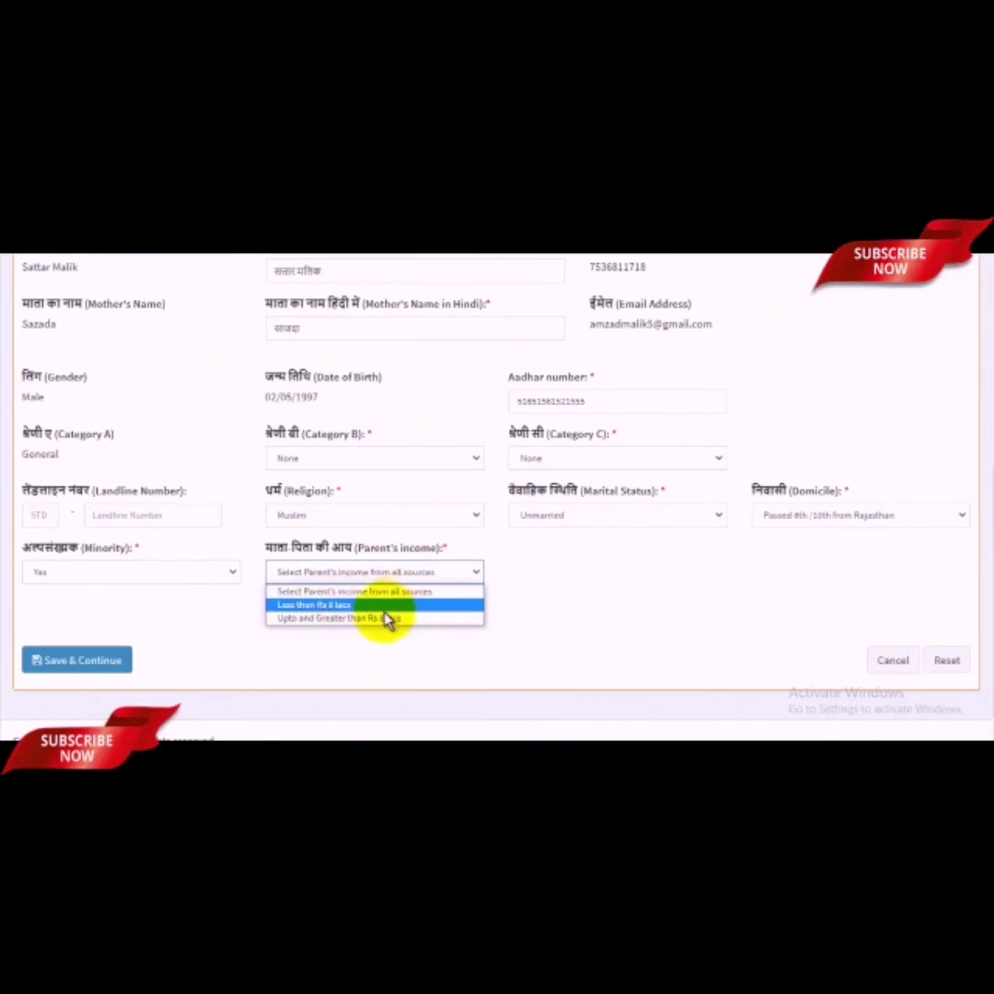
left_click(395, 605)
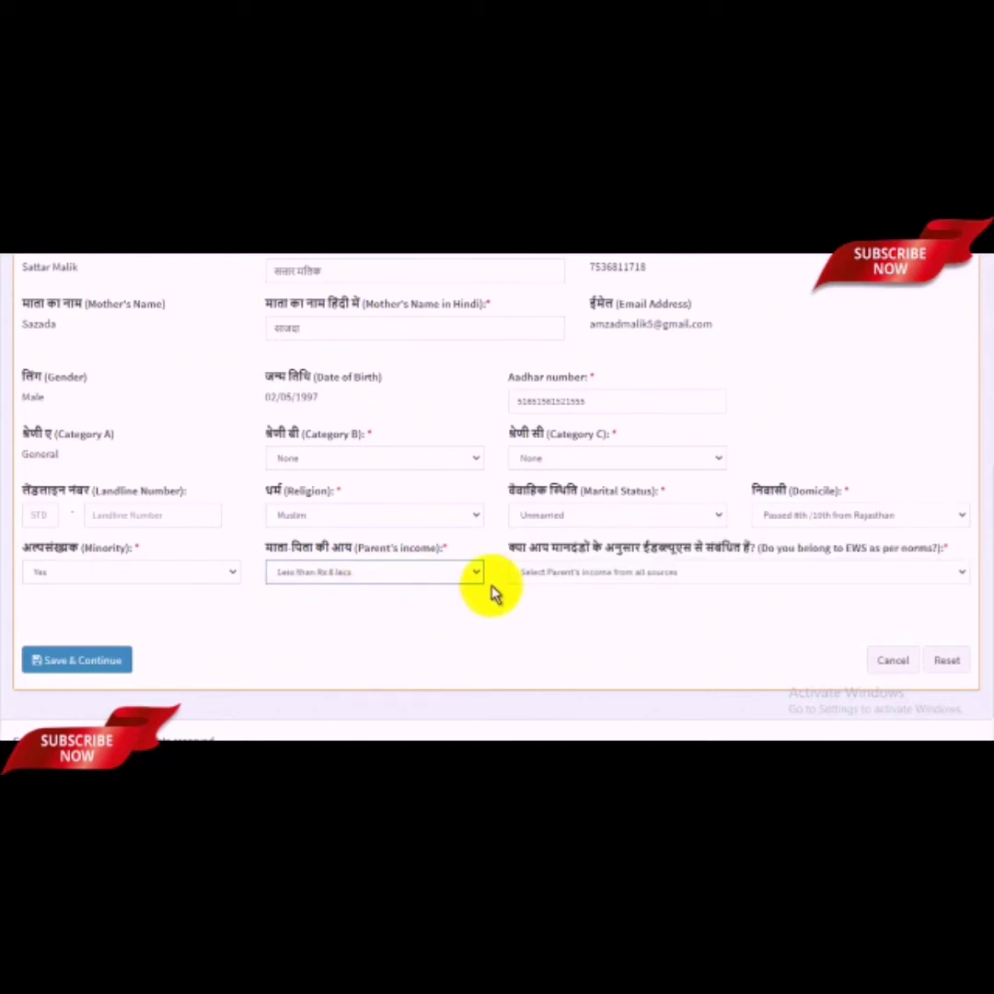
left_click(686, 573)
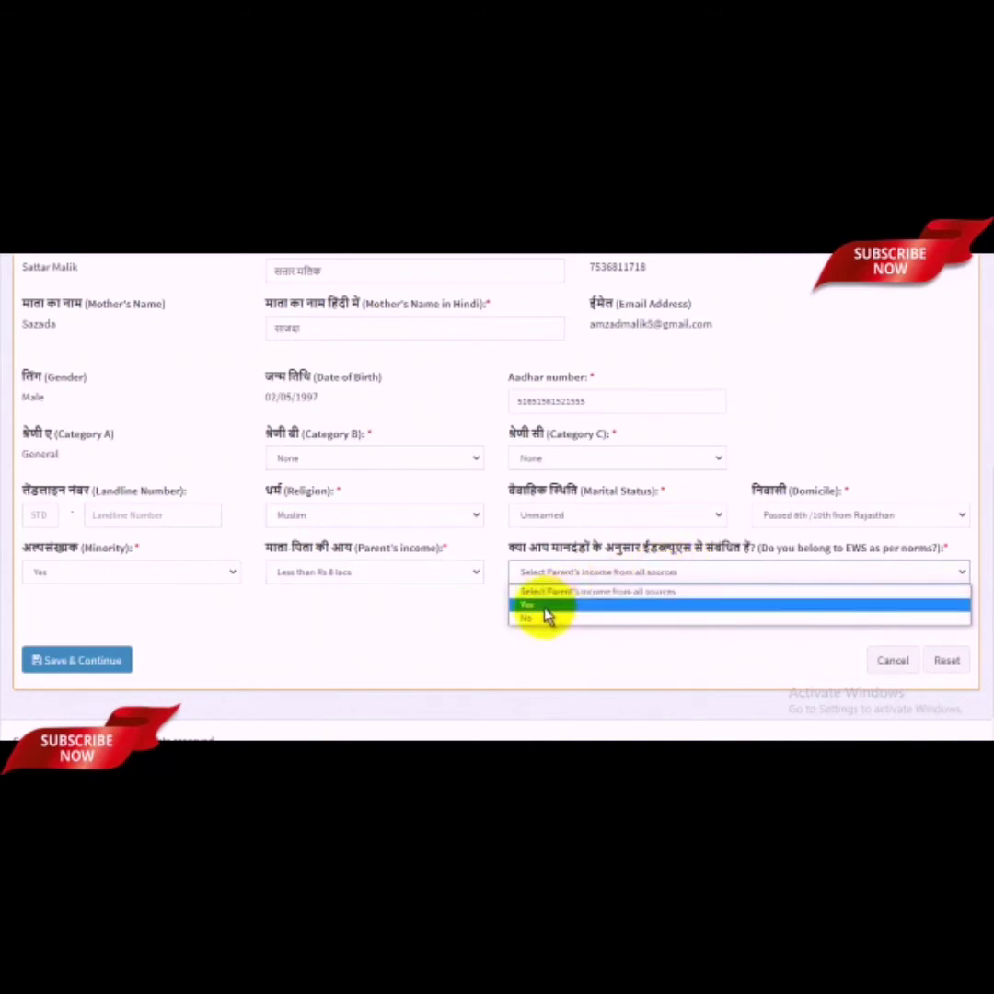
left_click(537, 618)
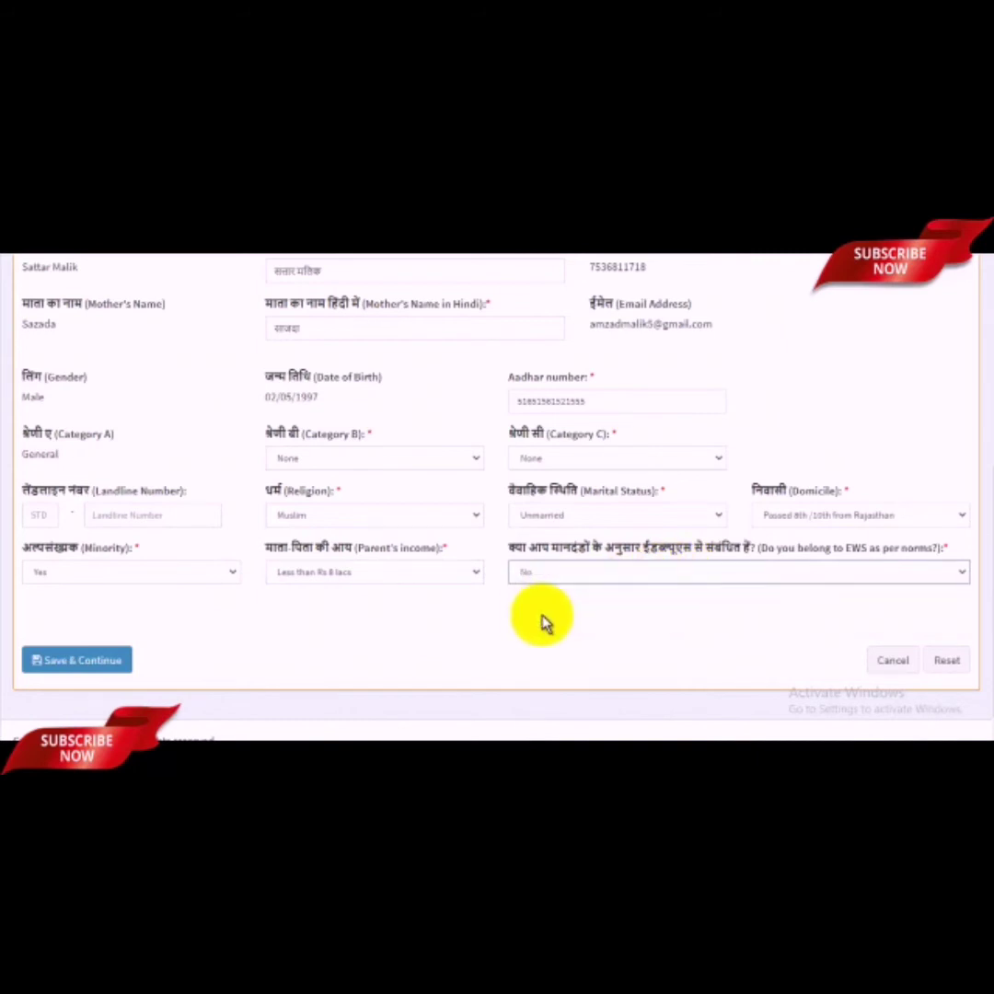
scroll(655, 582, "up", 3)
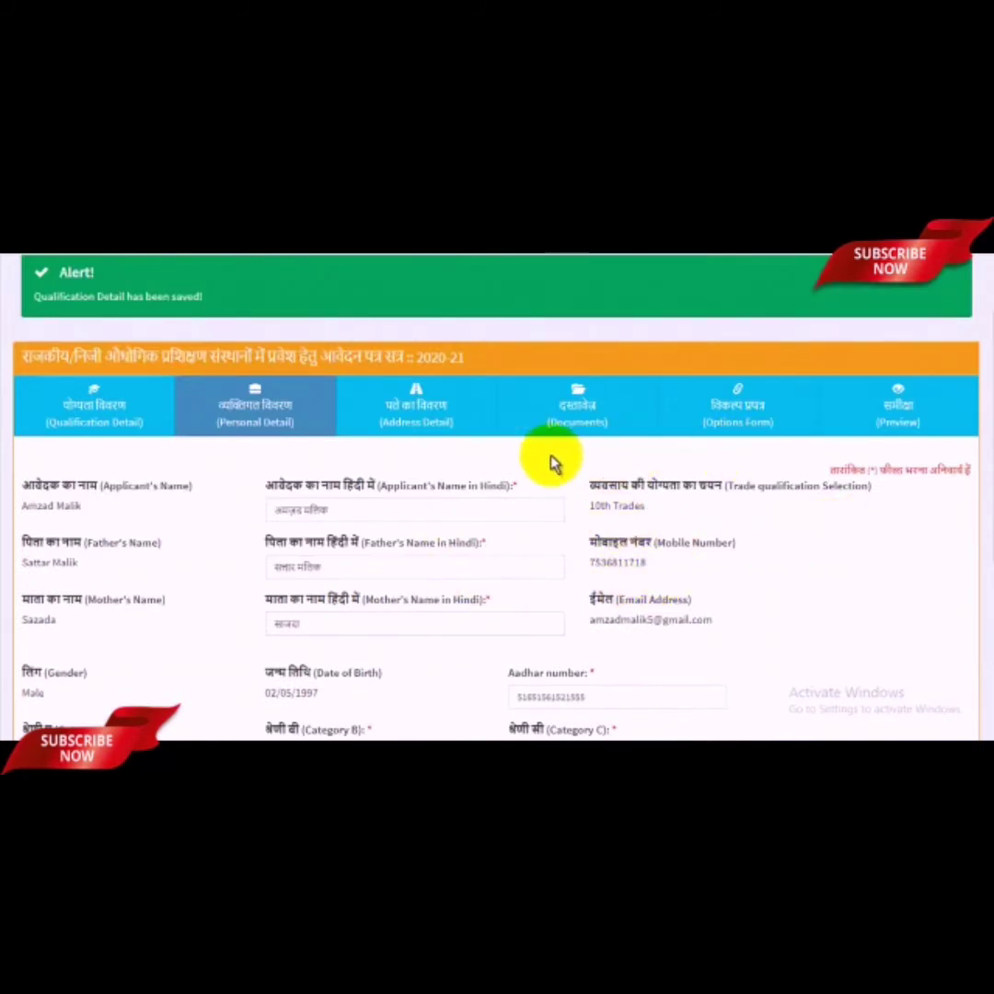
scroll(661, 461, "down", 4)
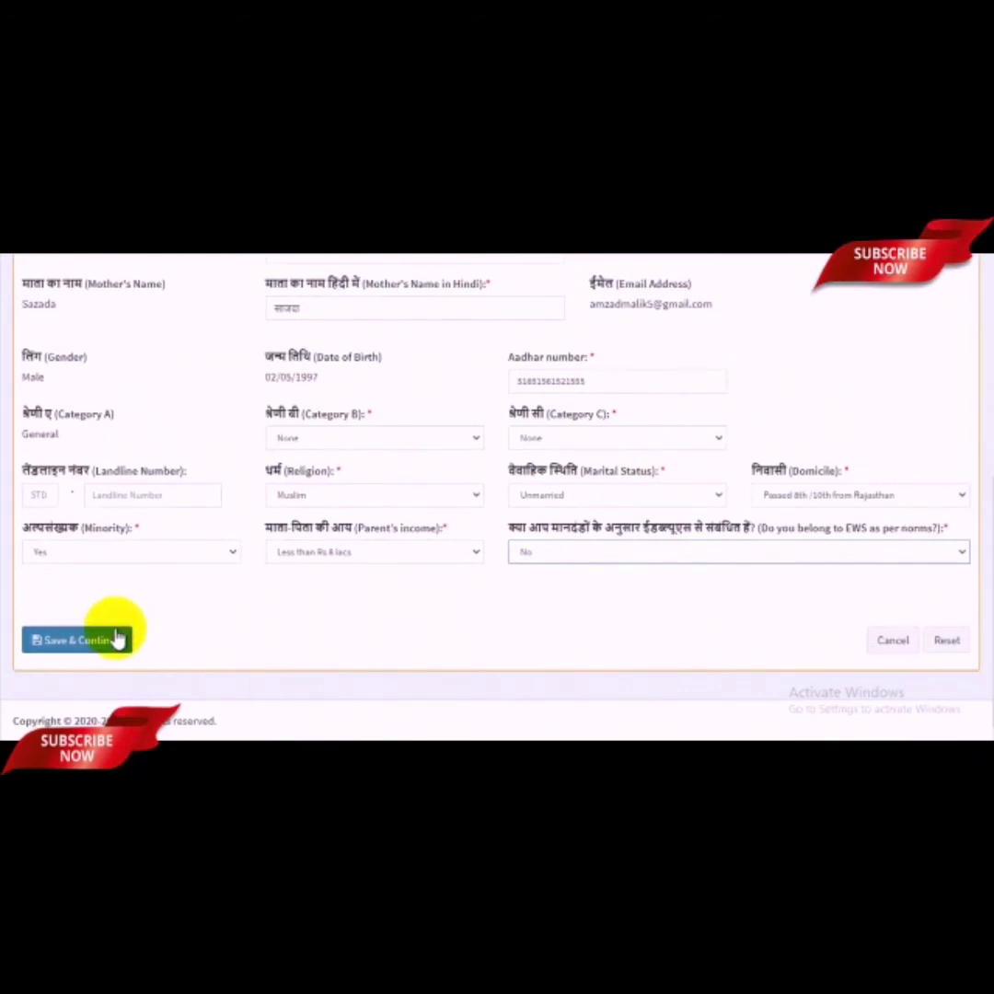
Step: Save the personal details and fill in the applicant's address lines
left_click(73, 640)
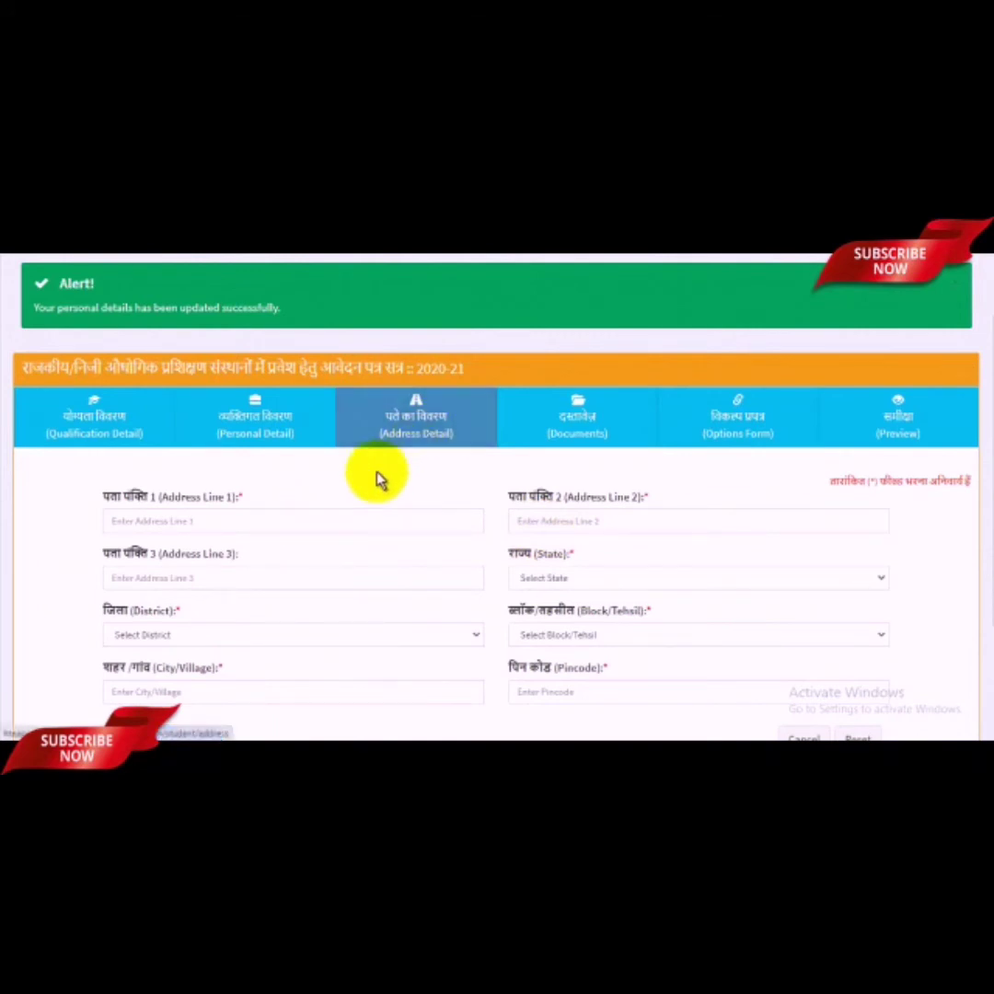
left_click(274, 511)
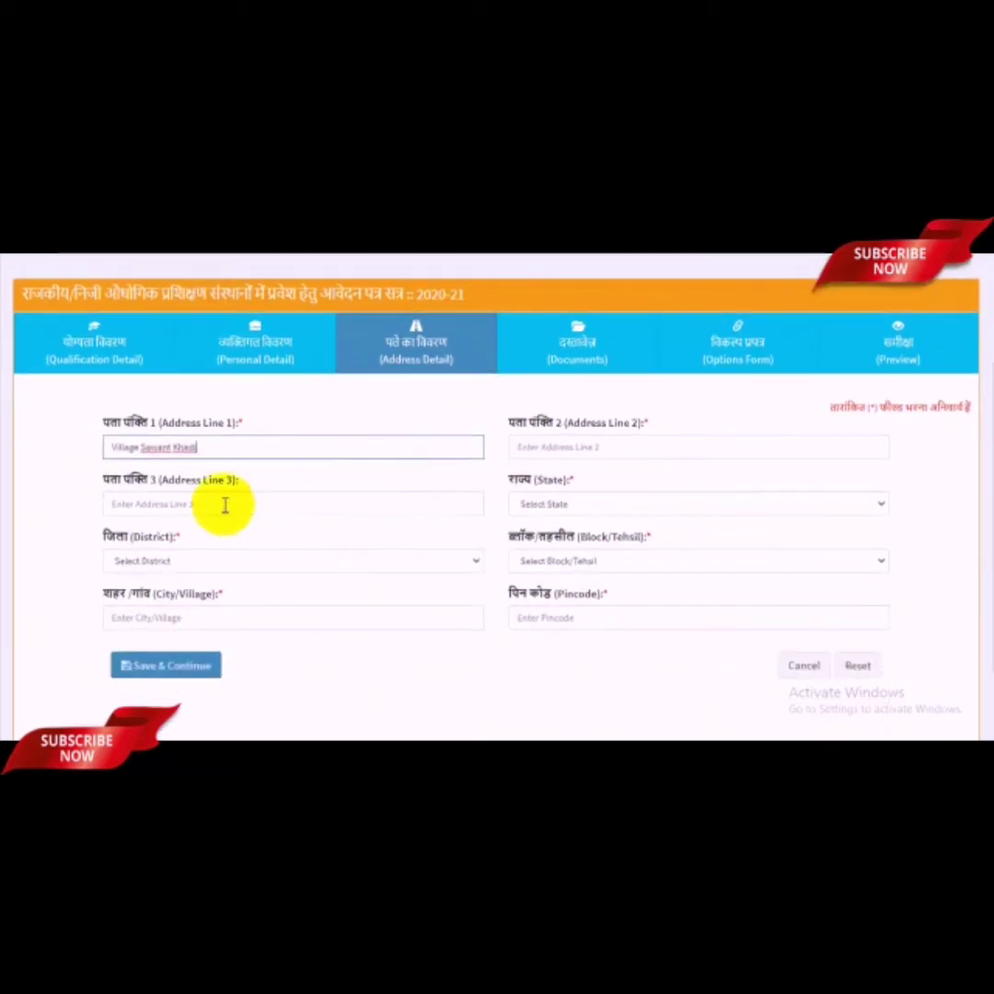
left_click(223, 505)
left_click(604, 448)
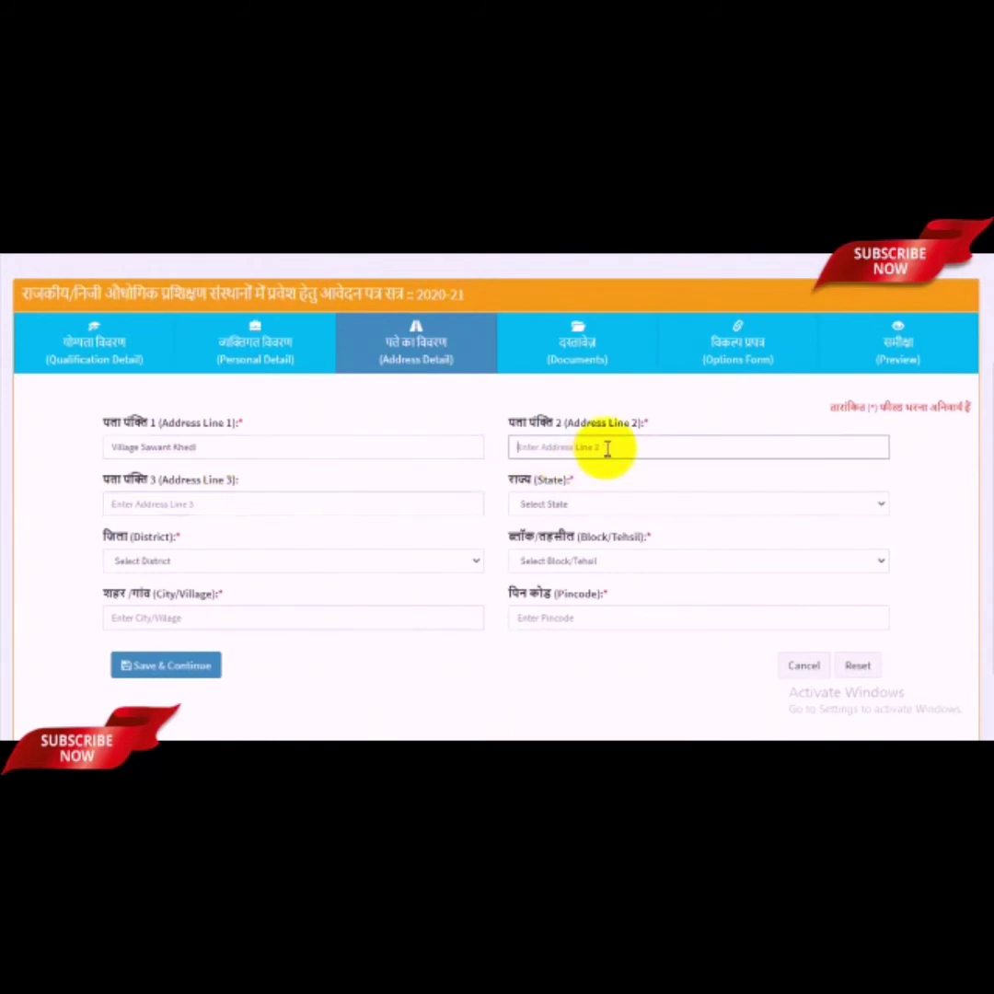
type("ग")
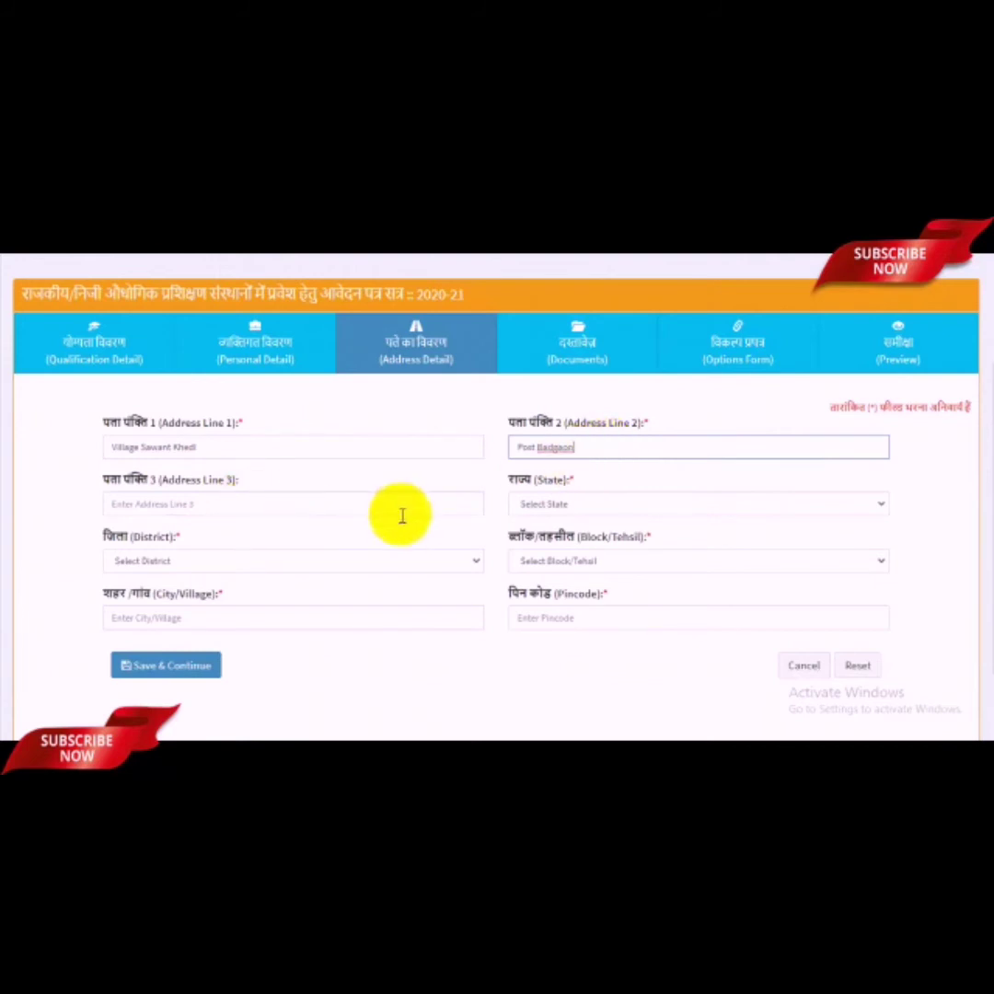
Step: Set the address state to Rajasthan, with district and block/tehsil both Ajmer
left_click(573, 504)
scroll(598, 450, "down", 4)
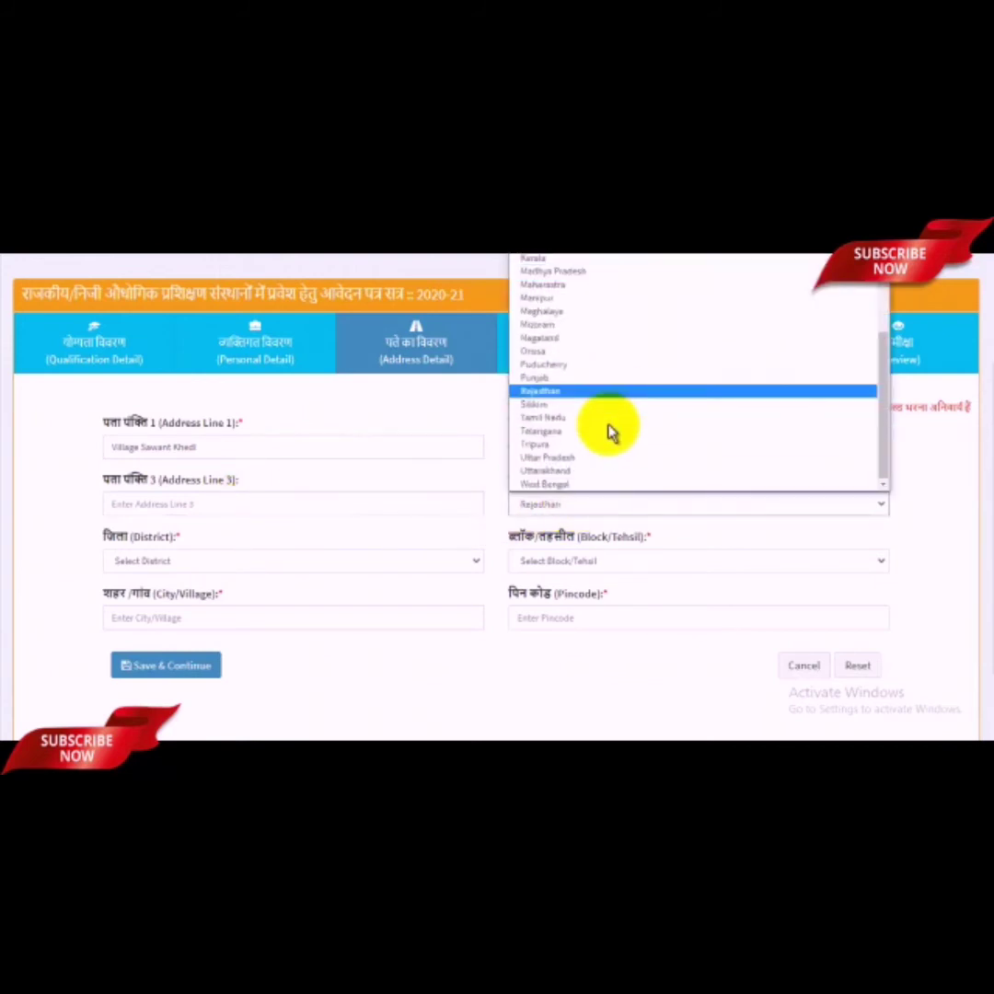
left_click(553, 392)
left_click(197, 563)
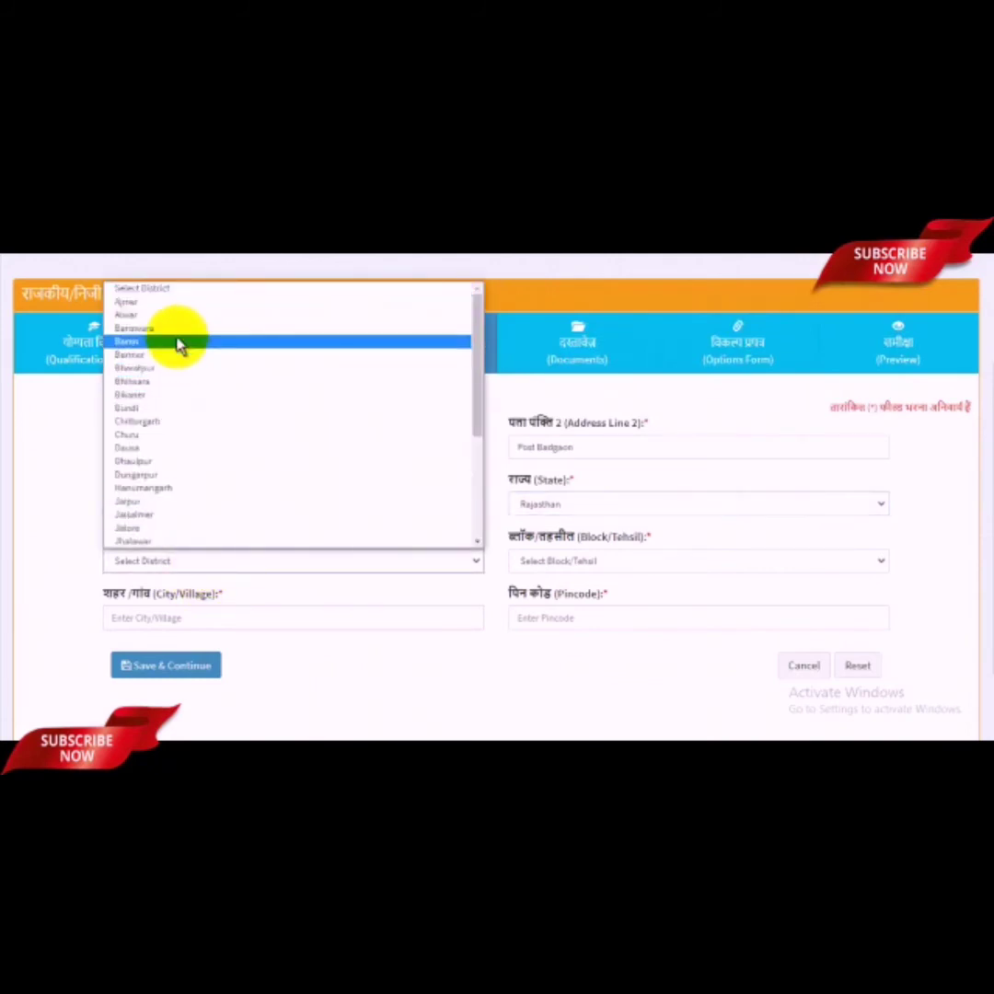
left_click(143, 301)
left_click(583, 563)
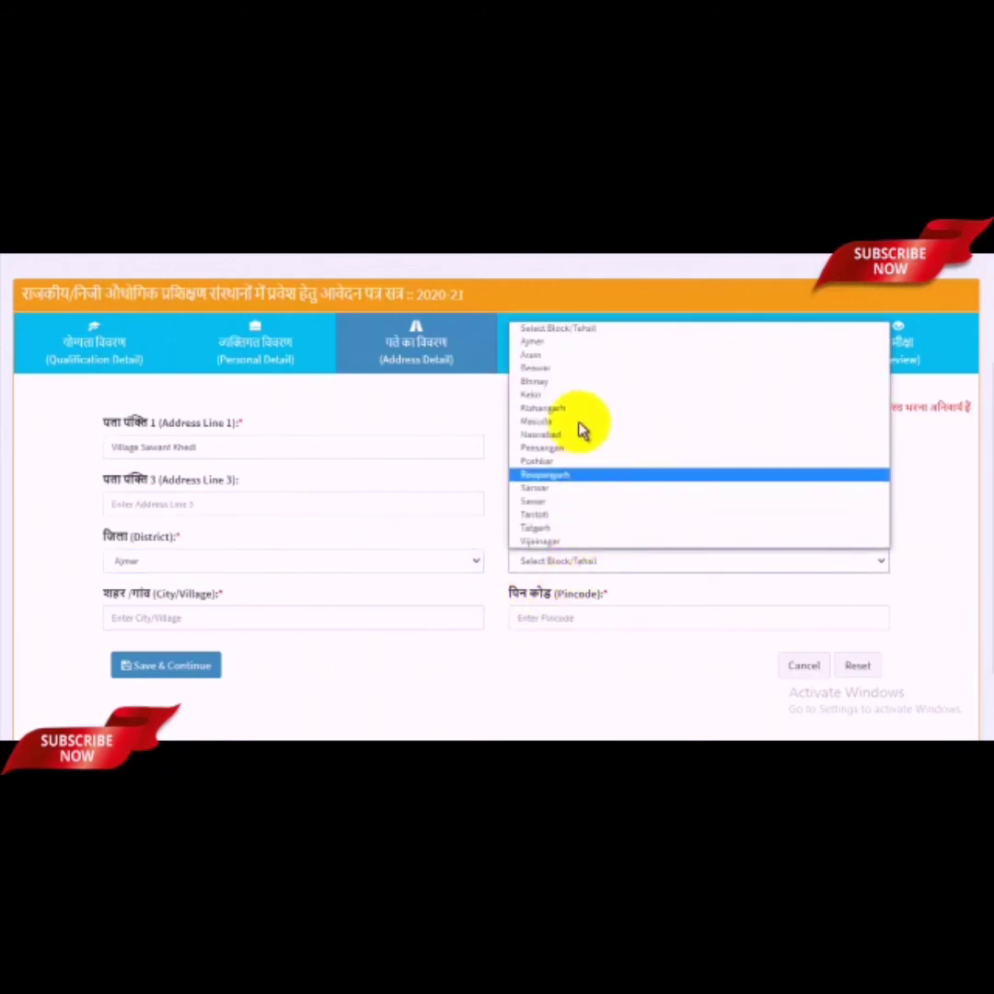
left_click(537, 342)
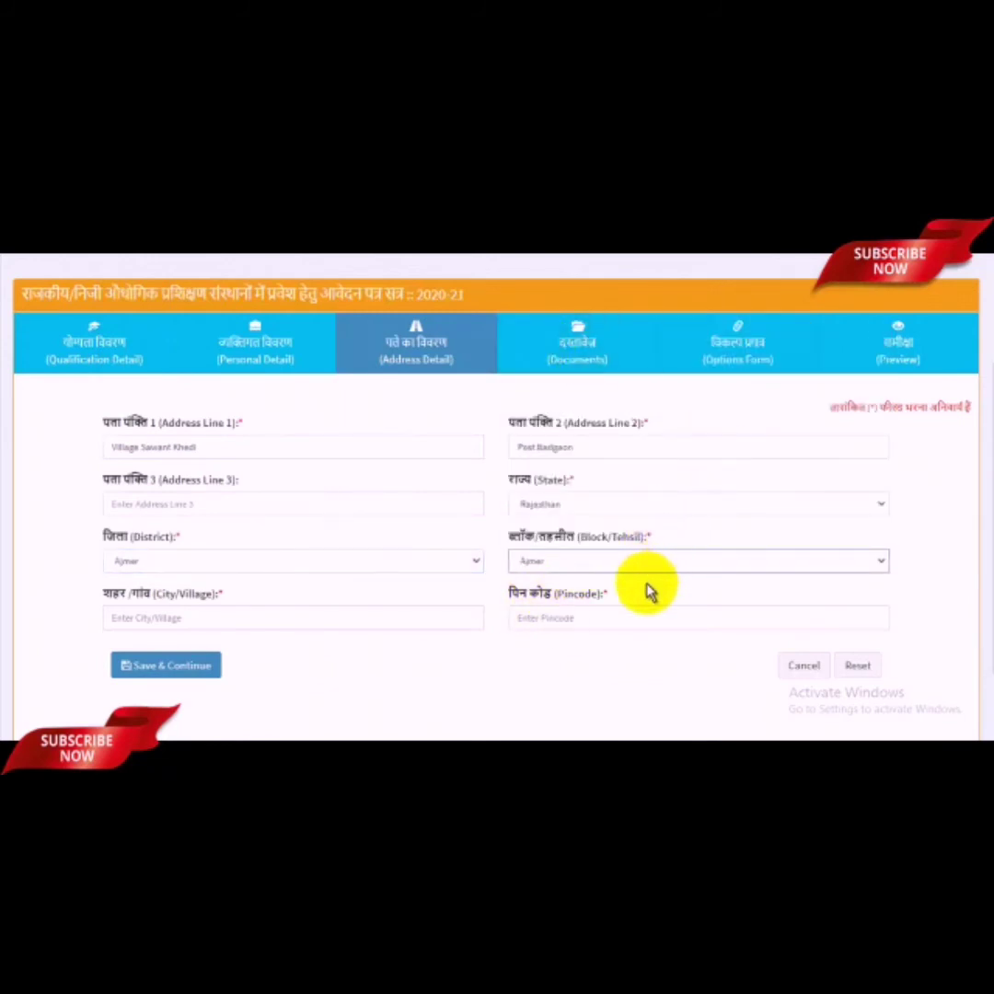
Step: Enter the city or village and pincode, then save and confirm the address details
left_click(234, 622)
type("Sawant Khedi")
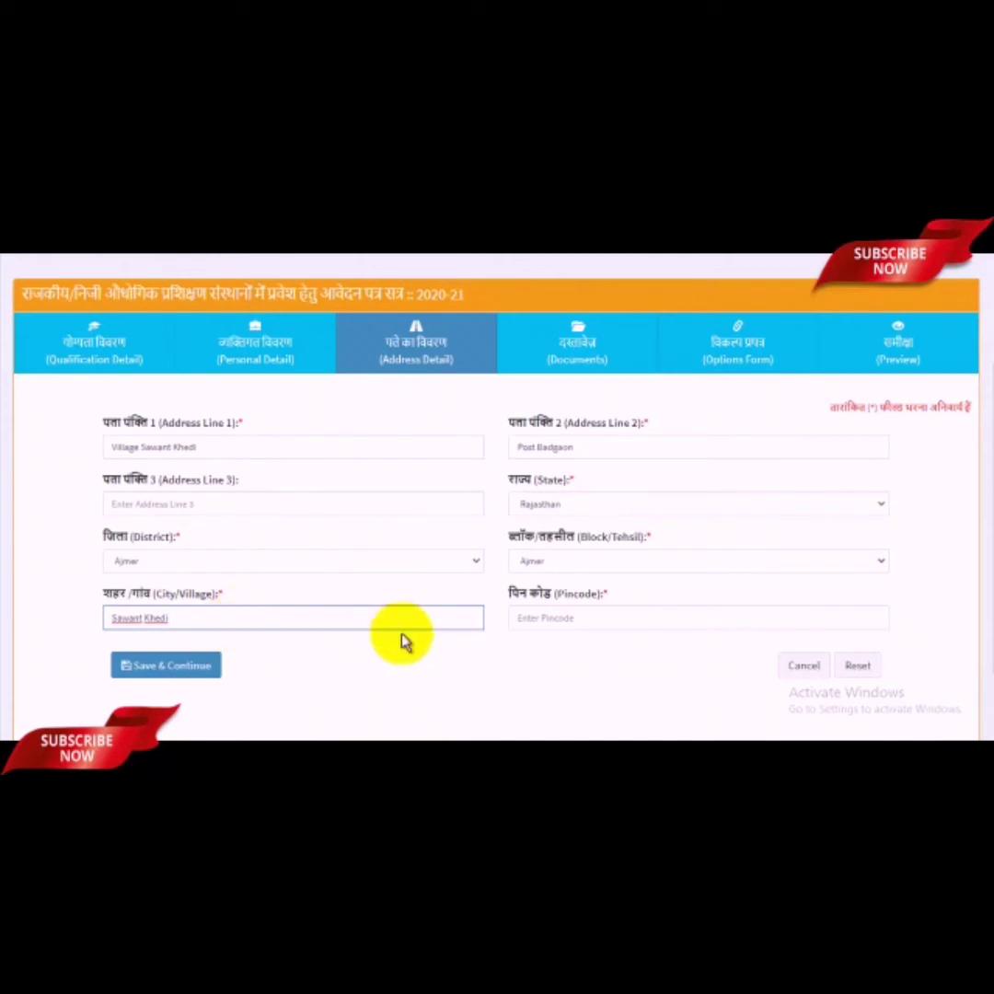
left_click(605, 618)
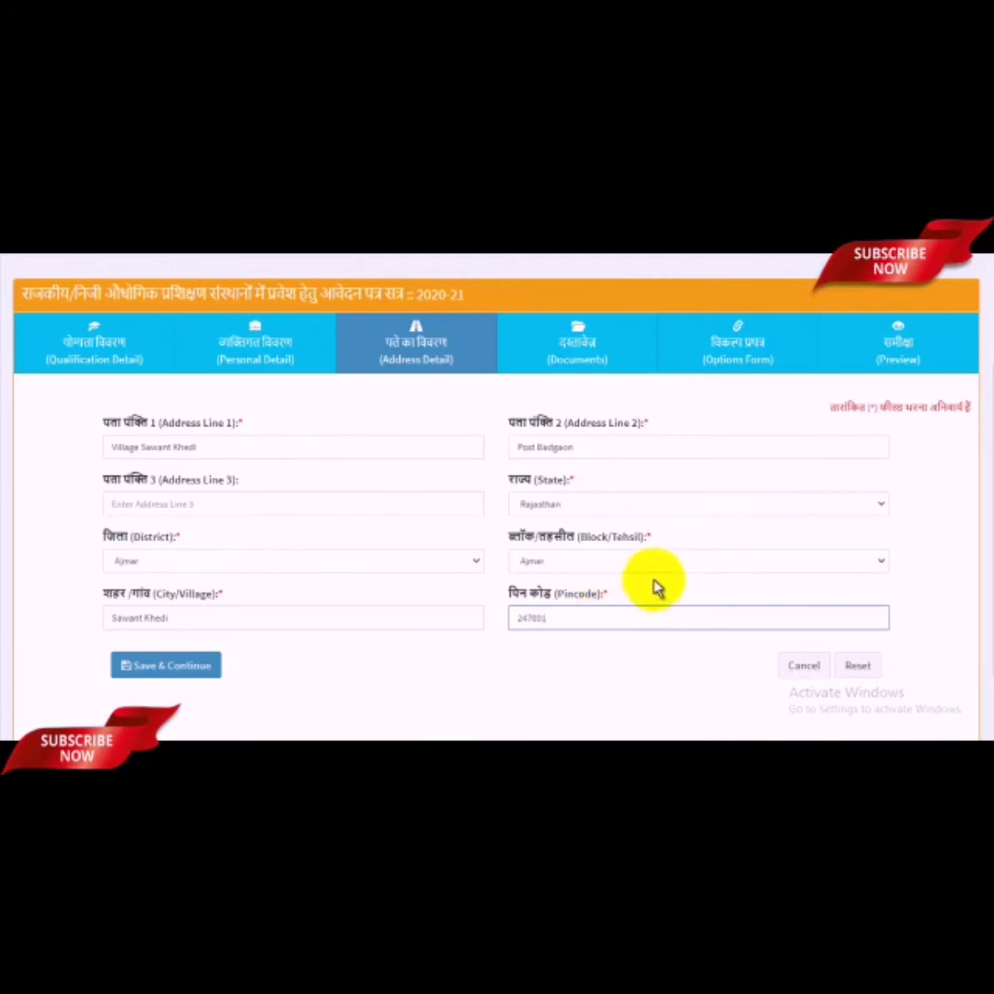
left_click(195, 665)
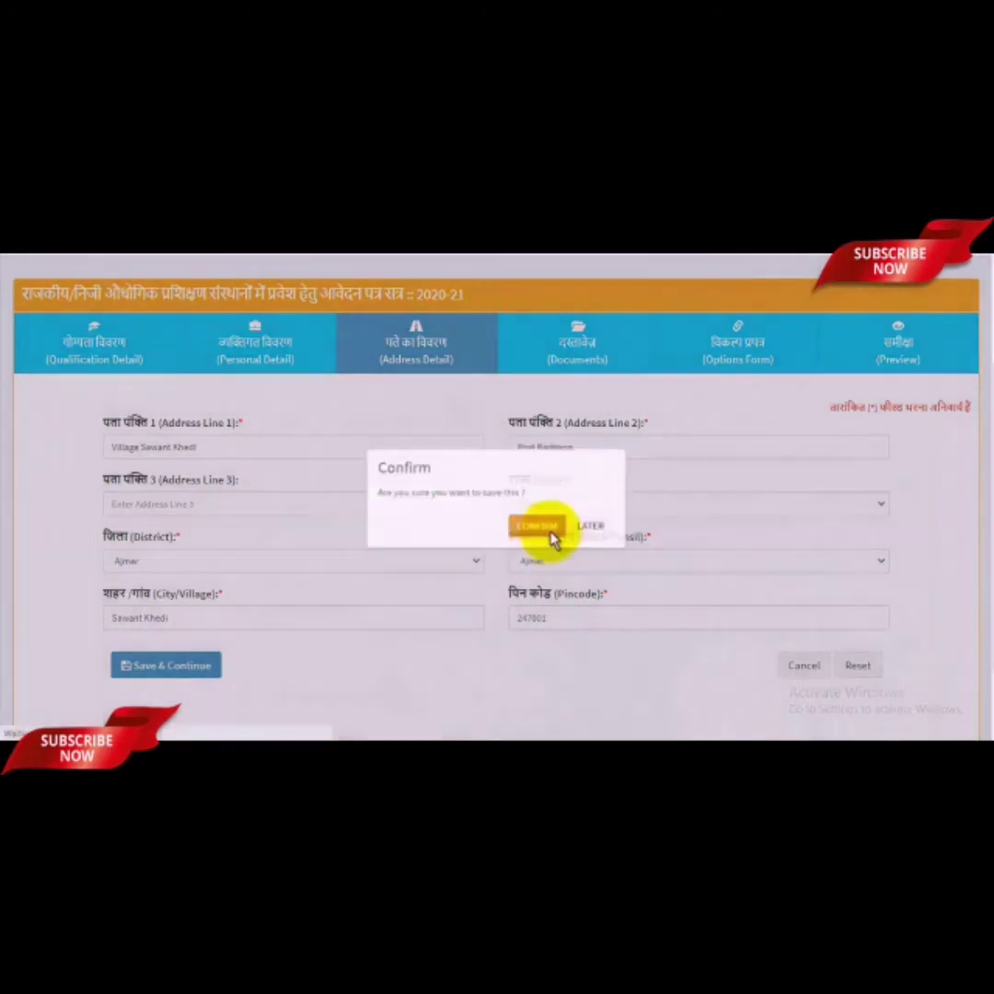
left_click(548, 541)
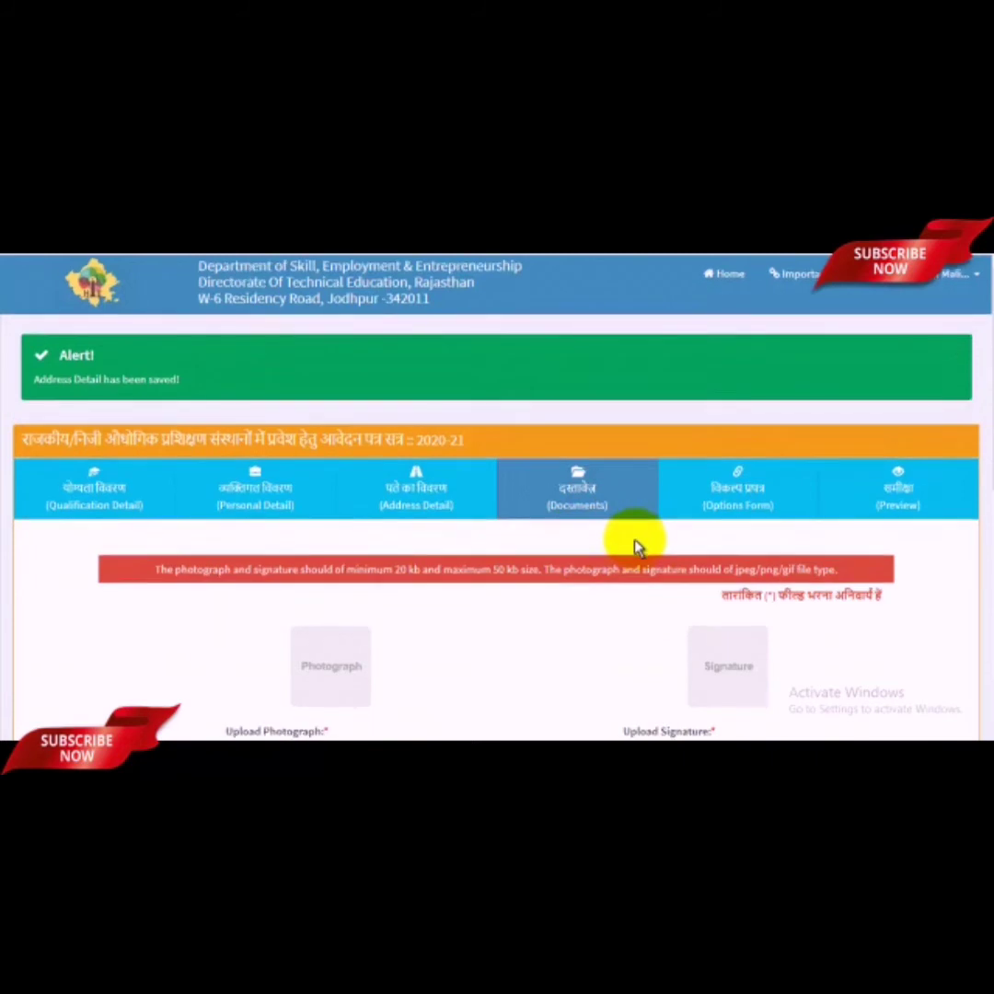
Step: Scroll down to Upload Photograph on the Documents step and bring up its file chooser
scroll(636, 550, "down", 1)
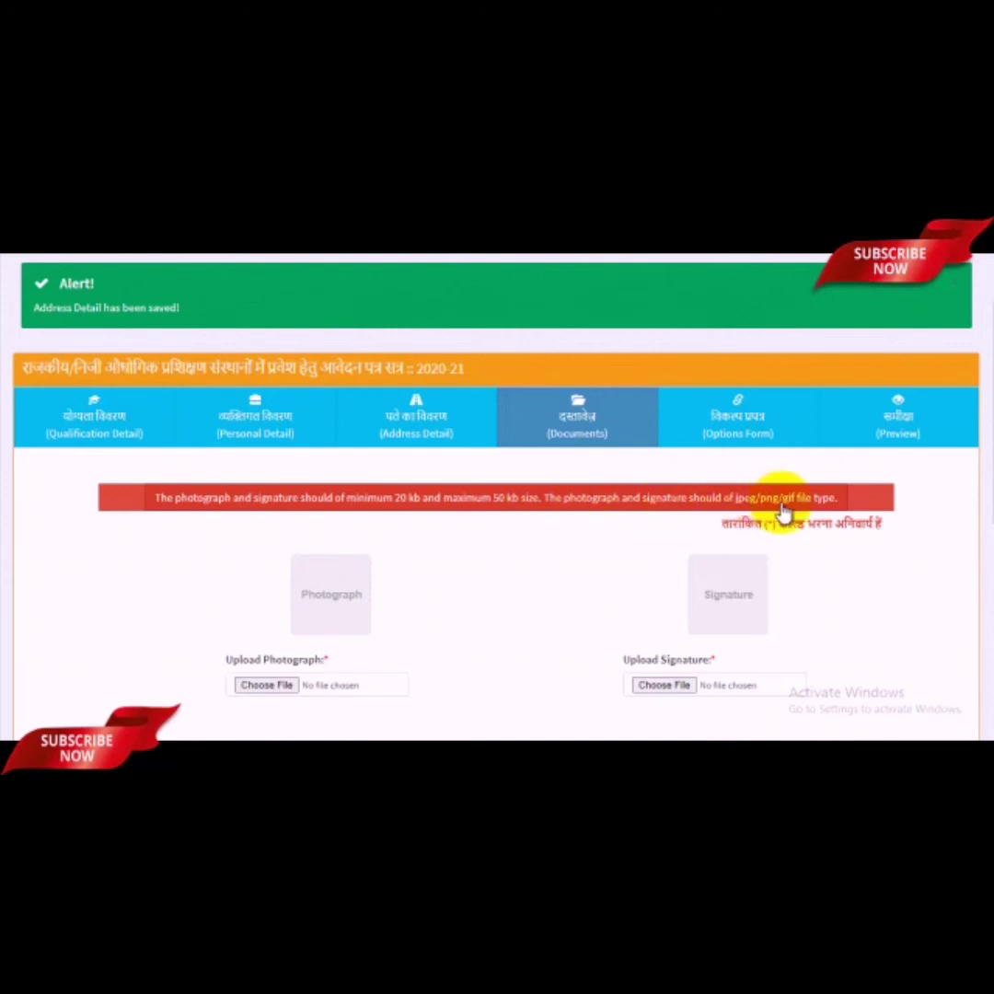
scroll(571, 575, "down", 2)
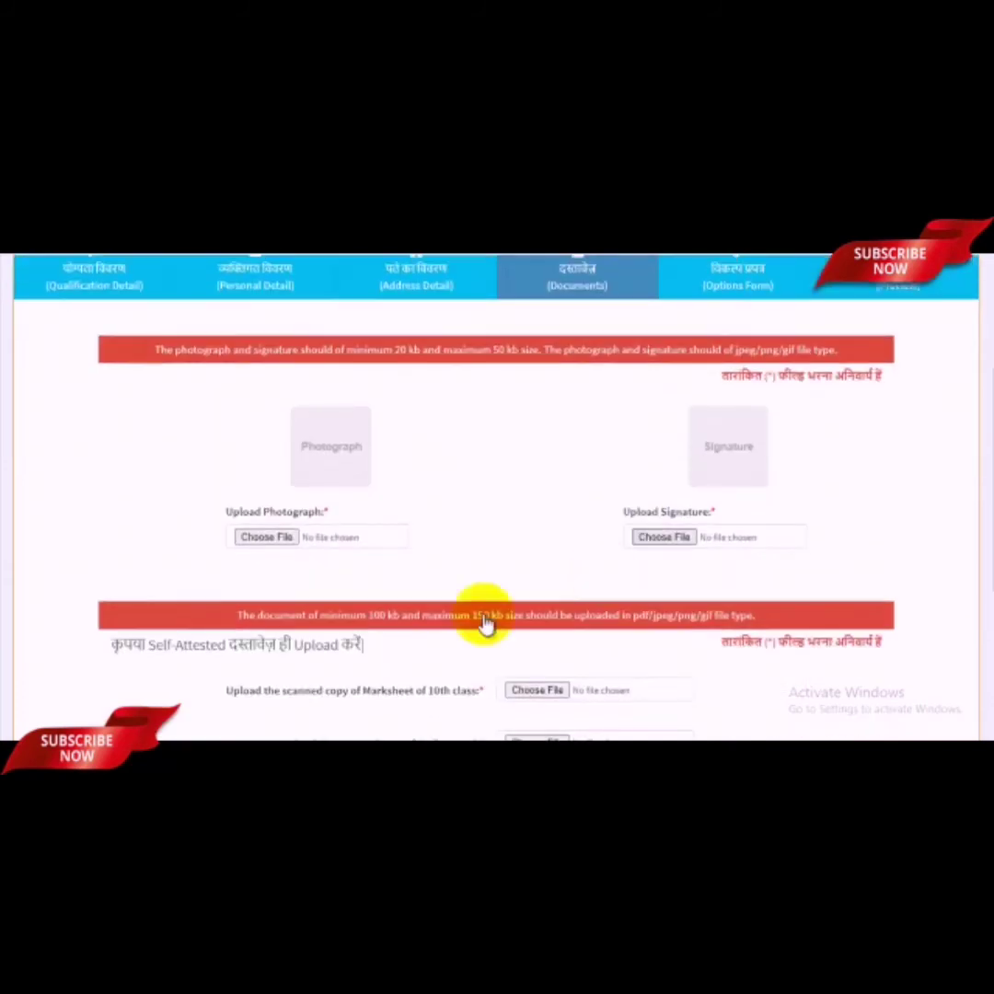
left_click(271, 540)
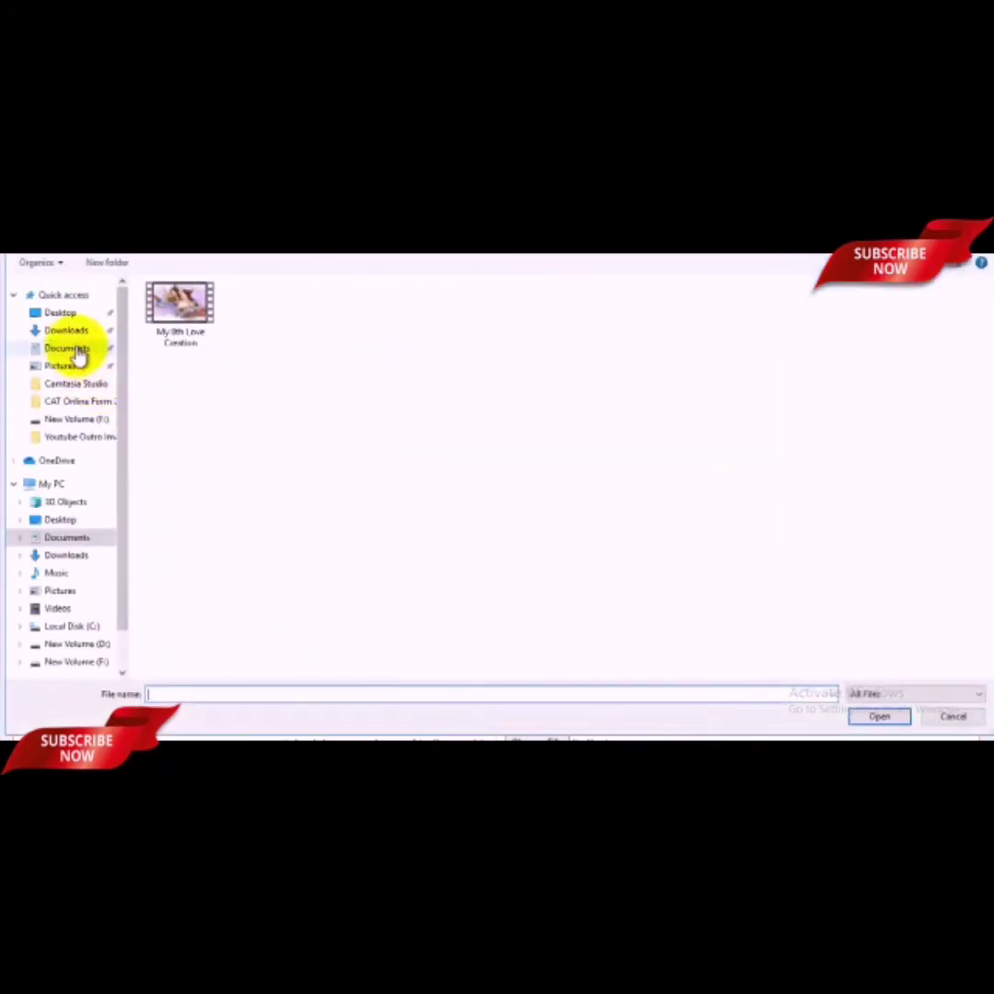
Step: Upload the applicant's passport-style photo from the Pictures folder
left_click(73, 348)
left_click(64, 367)
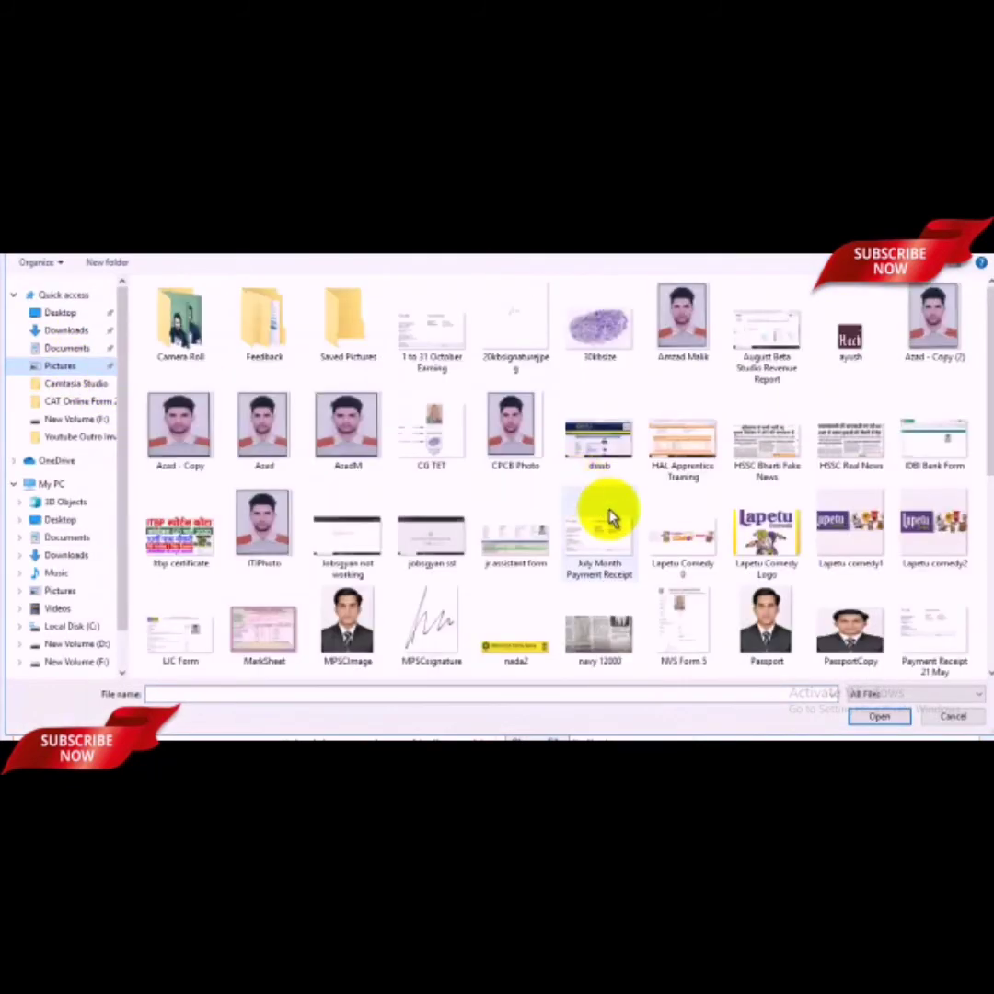
left_click(357, 447)
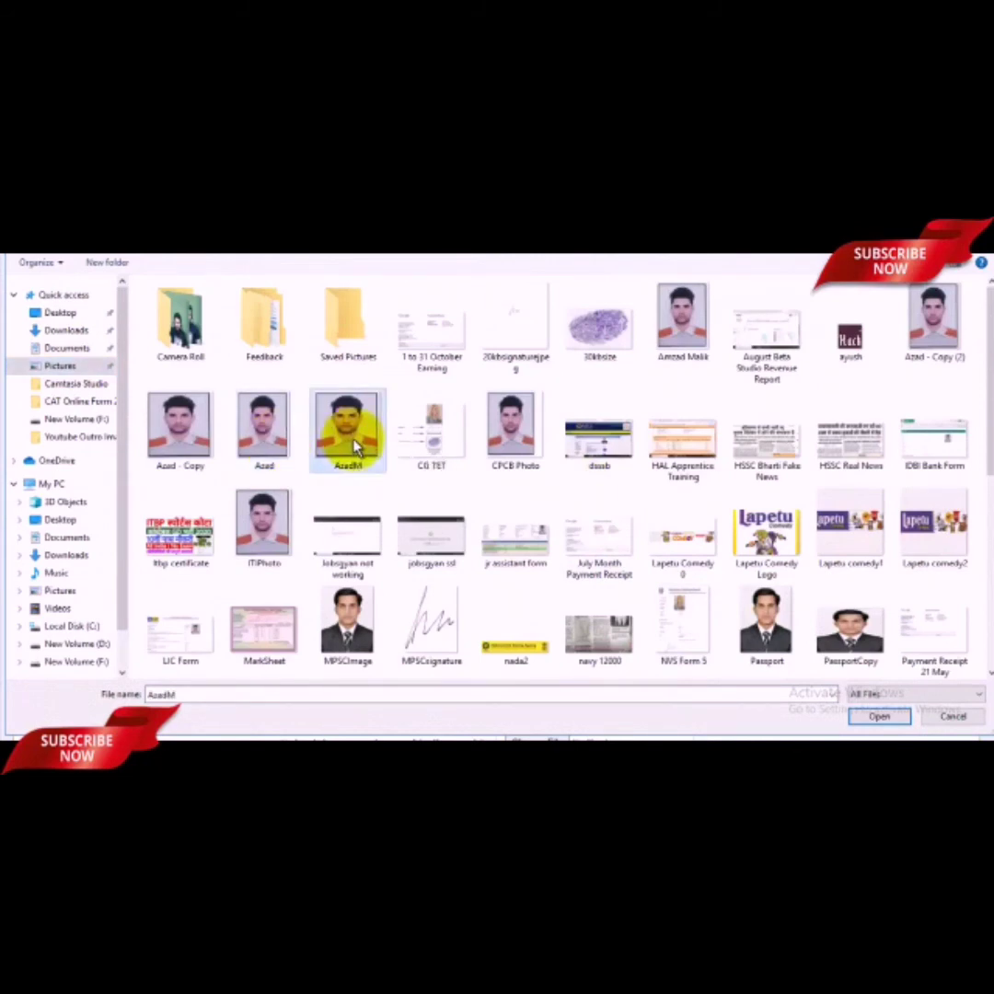
left_click(876, 717)
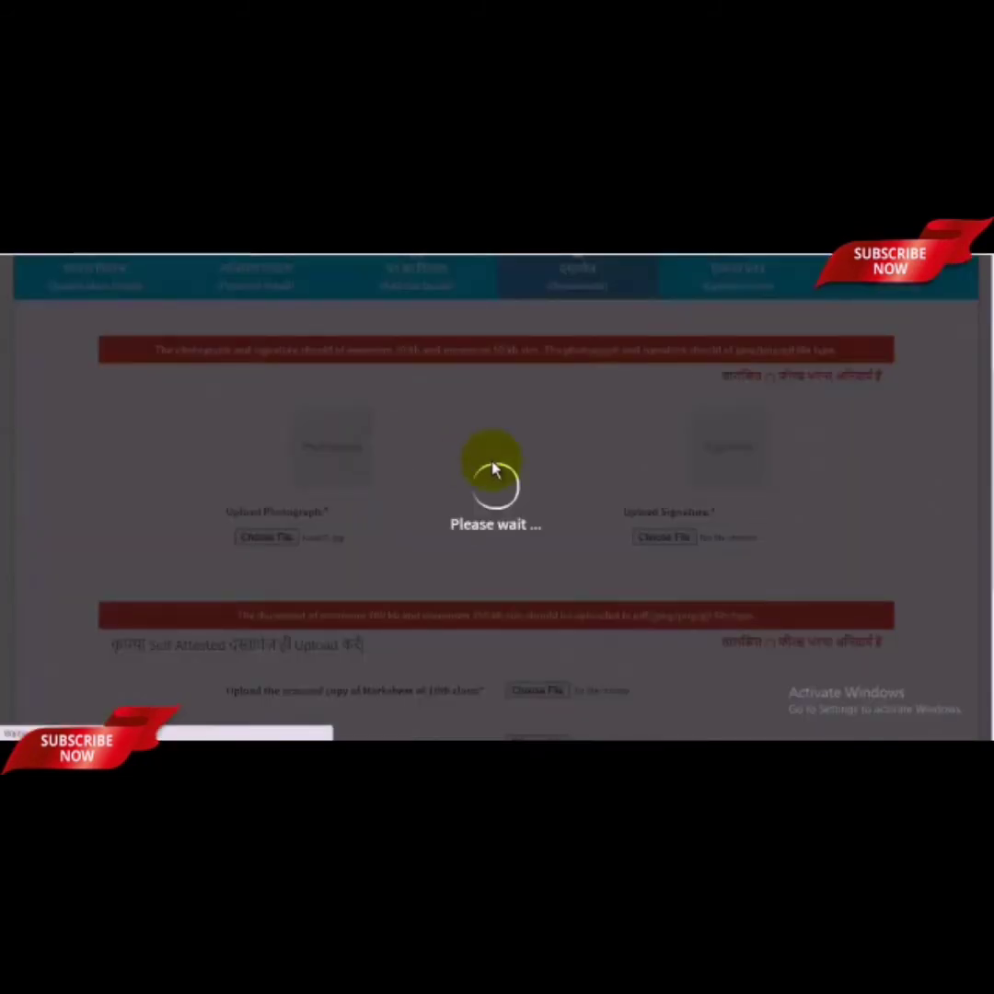
scroll(356, 406, "up", 2)
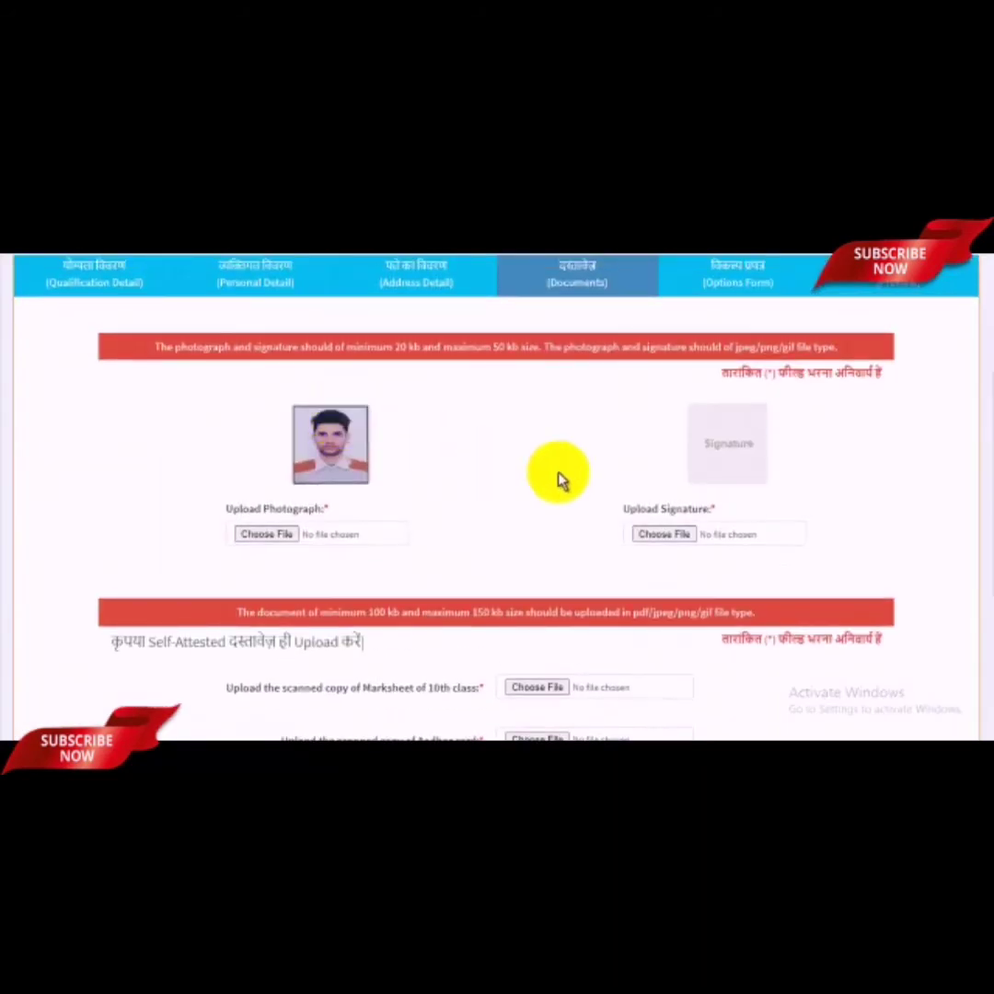
Step: Upload the 20kbsignaturejpeg file as the applicant's signature
left_click(688, 543)
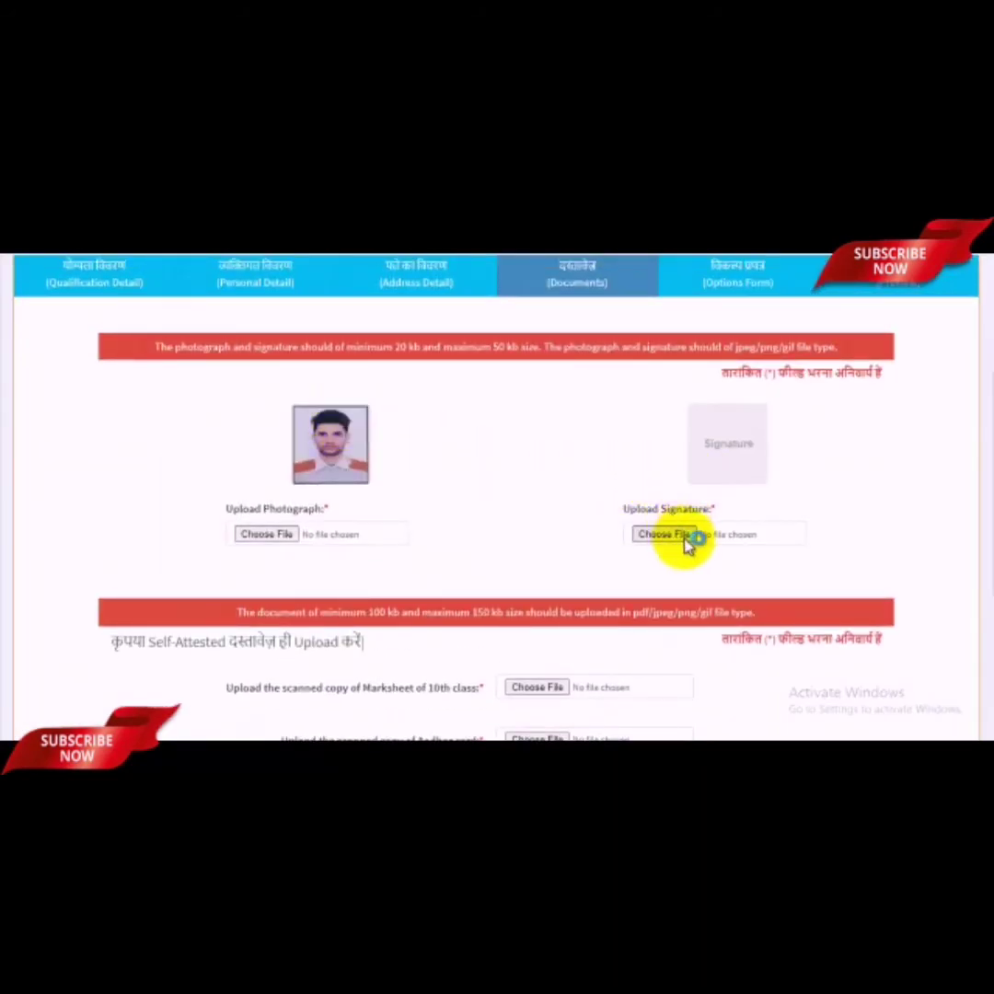
left_click(504, 348)
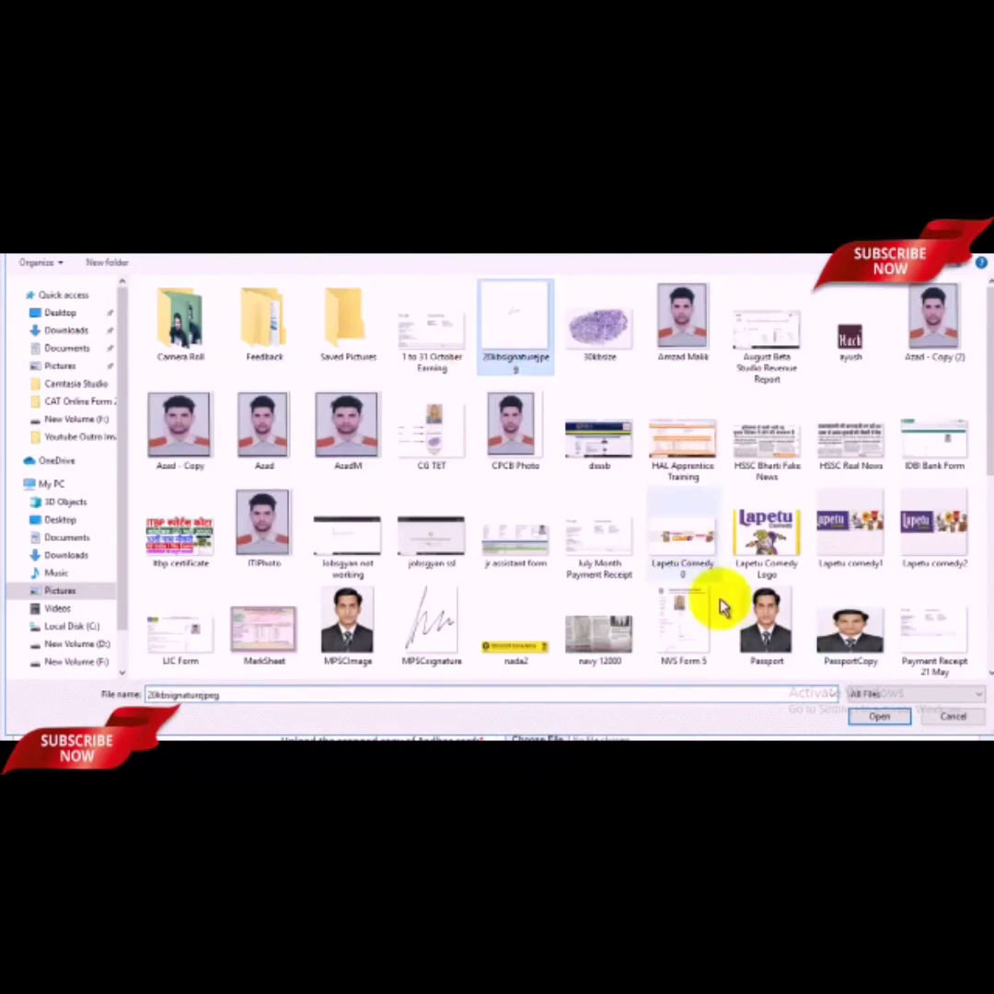
left_click(881, 717)
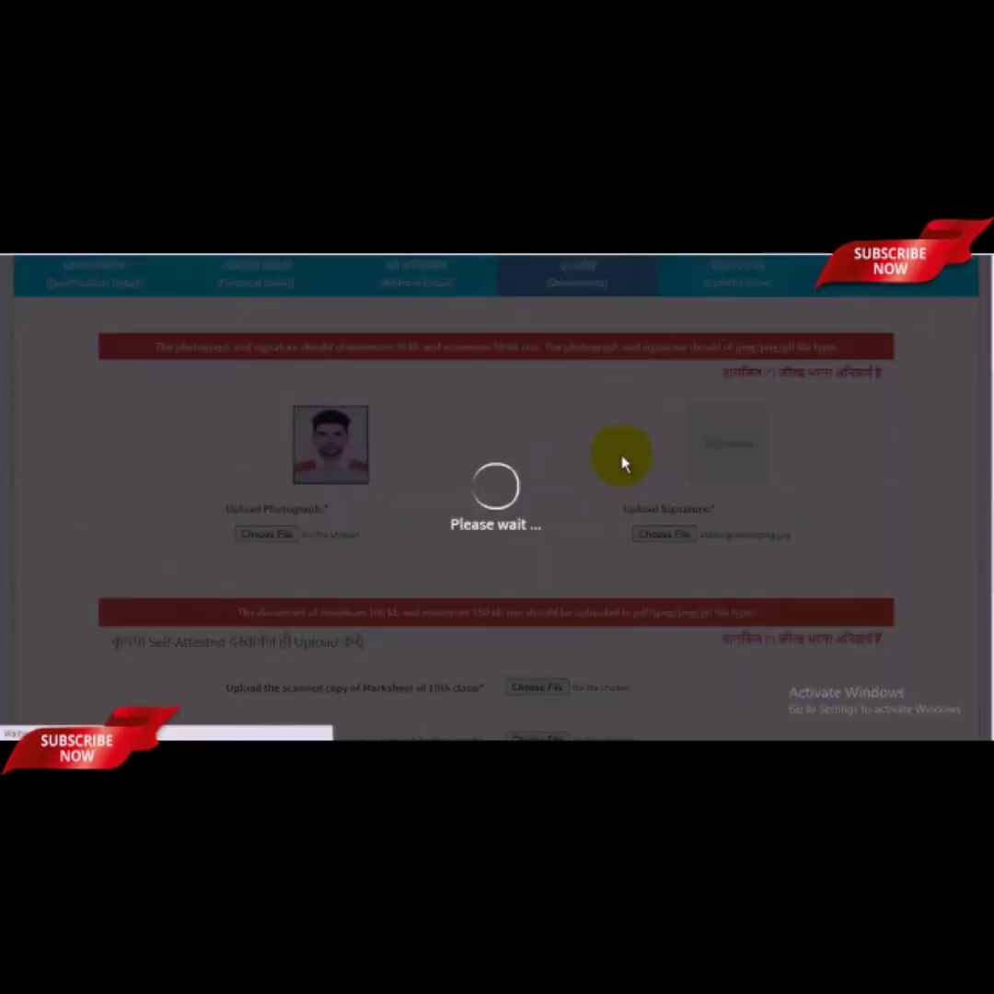
scroll(736, 478, "up", 3)
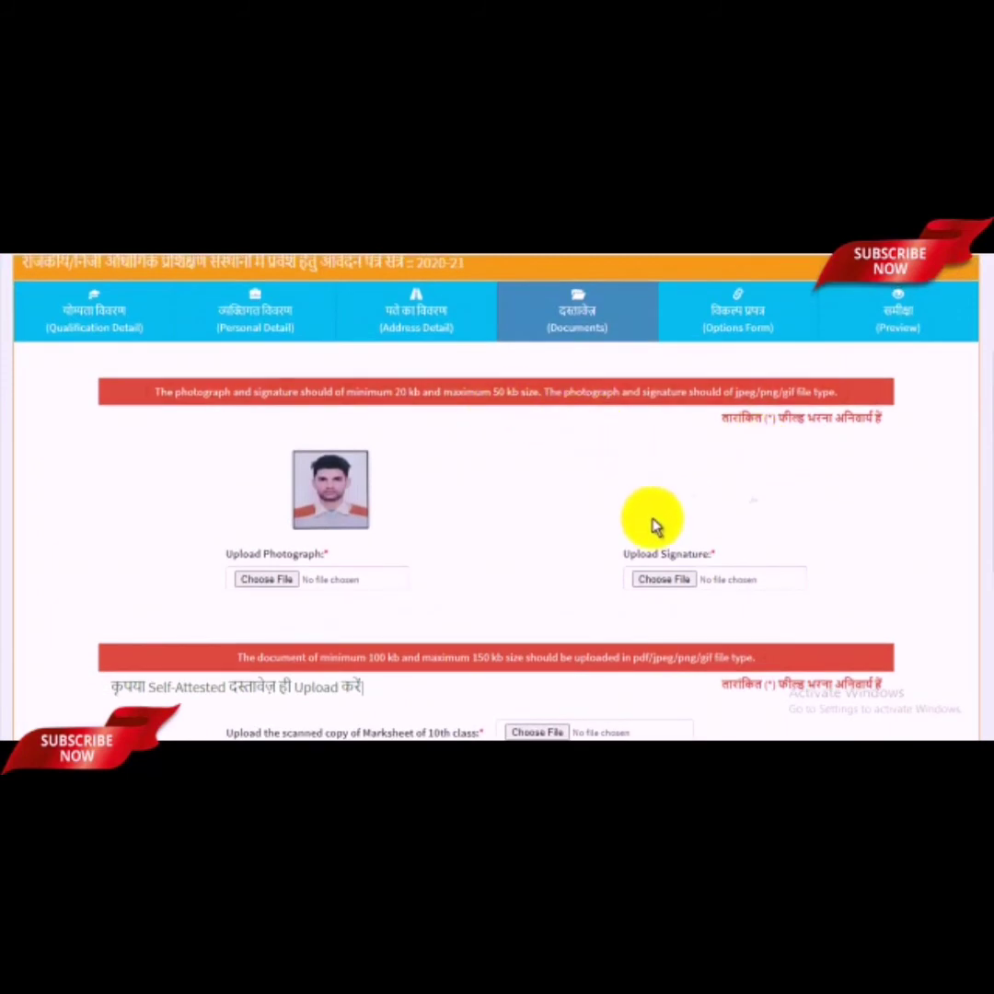
scroll(760, 504, "down", 5)
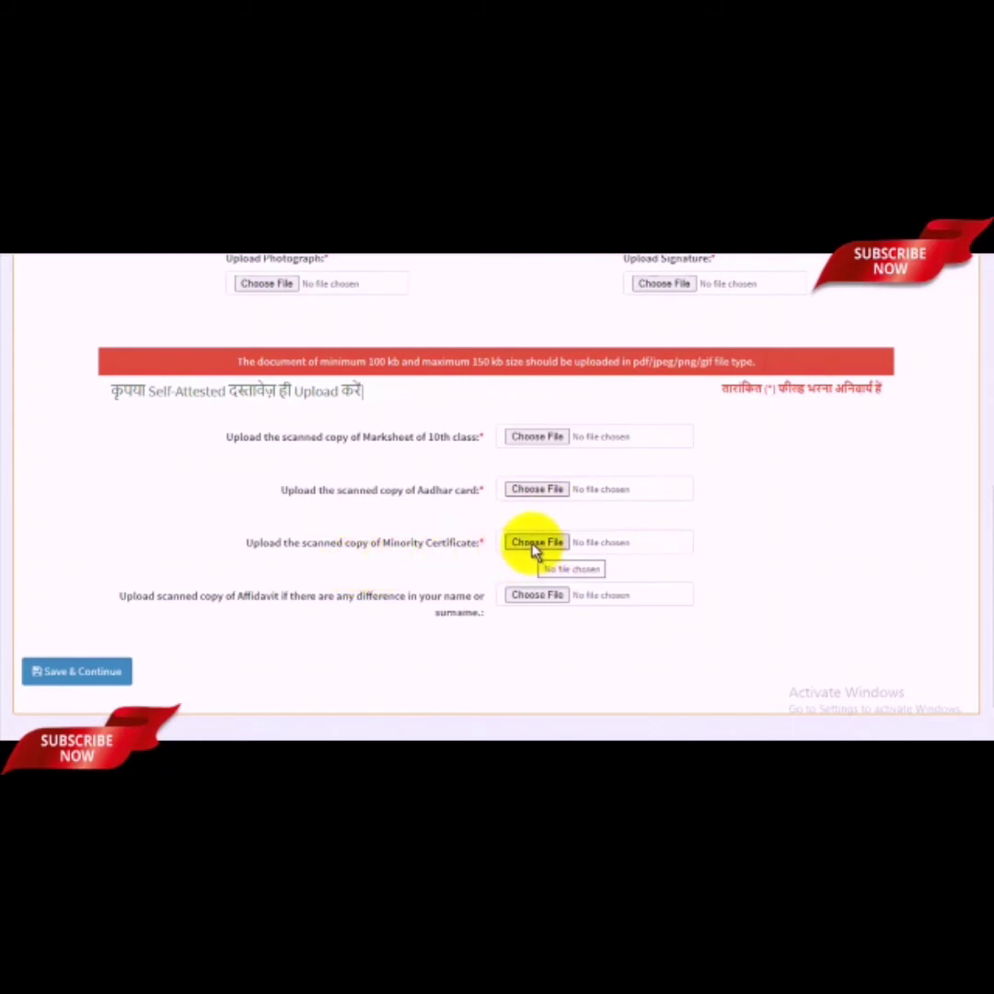
scroll(280, 596, "down", 1)
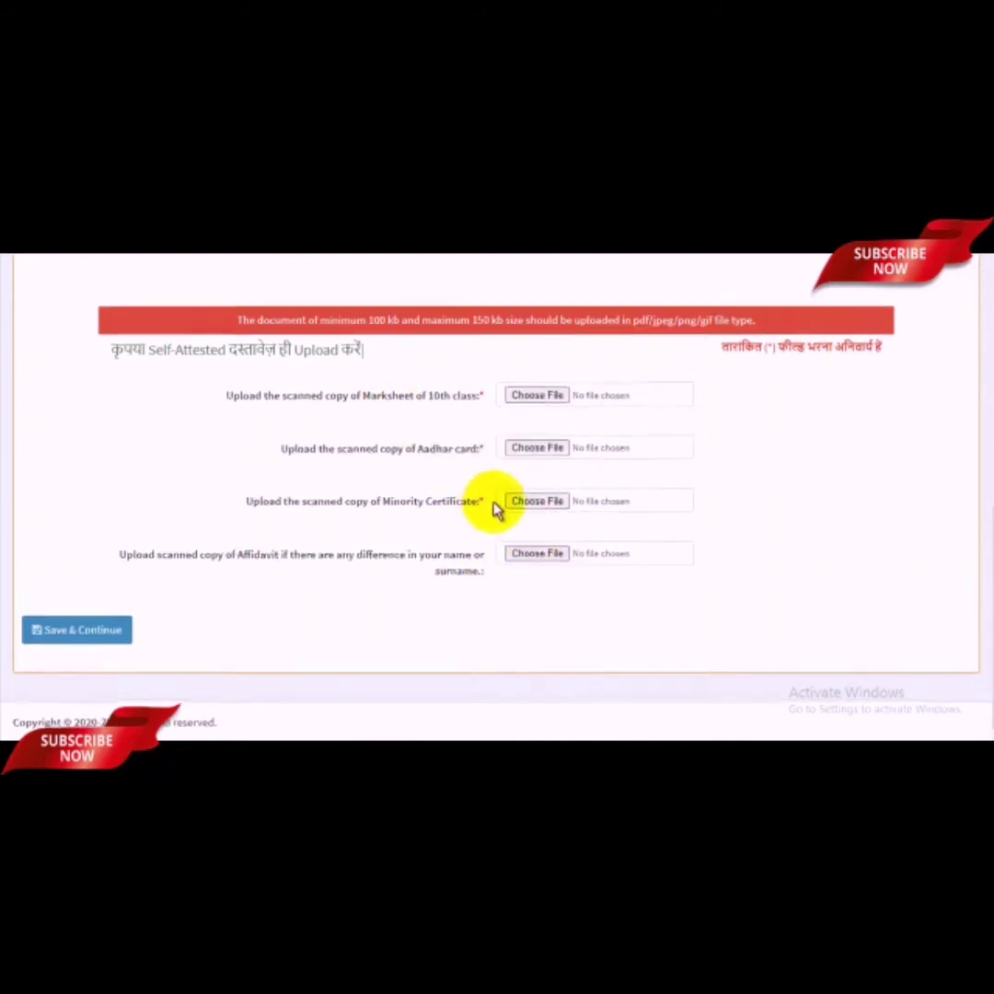
scroll(497, 510, "up", 1)
scroll(501, 510, "down", 1)
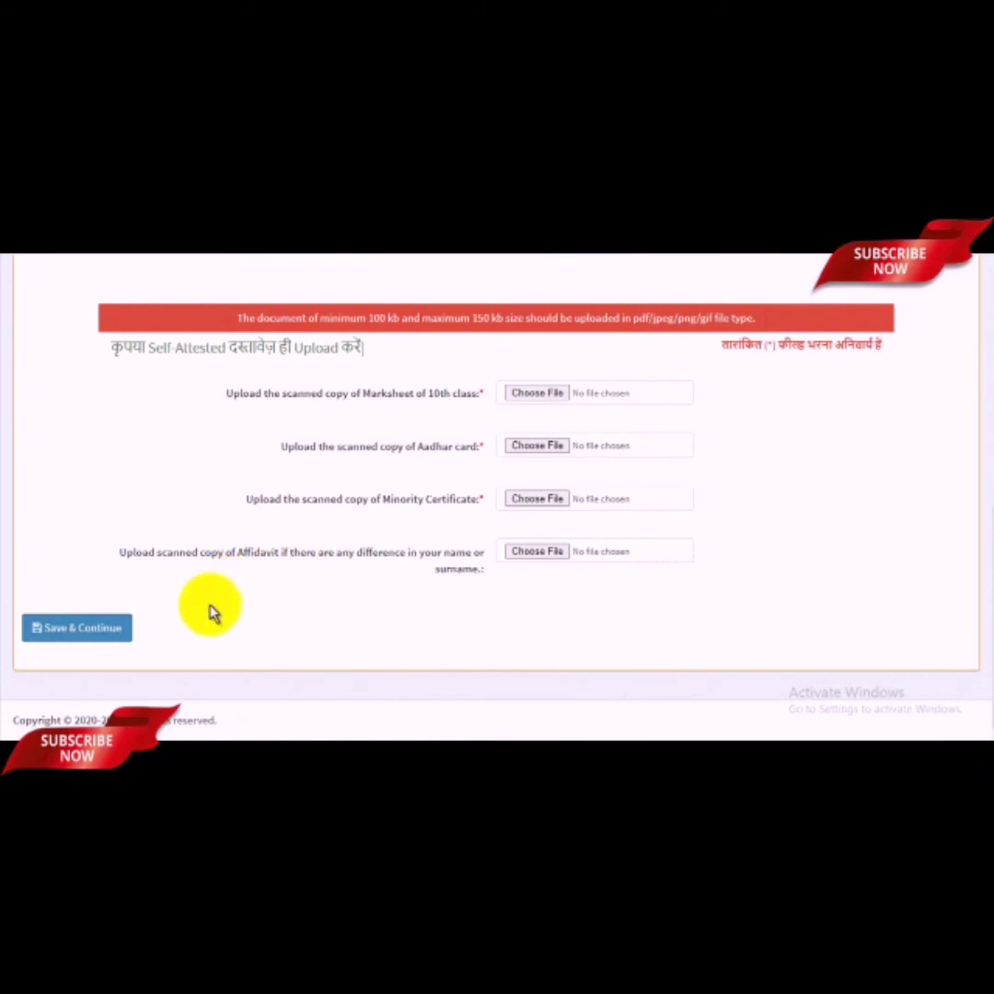
scroll(322, 594, "up", 4)
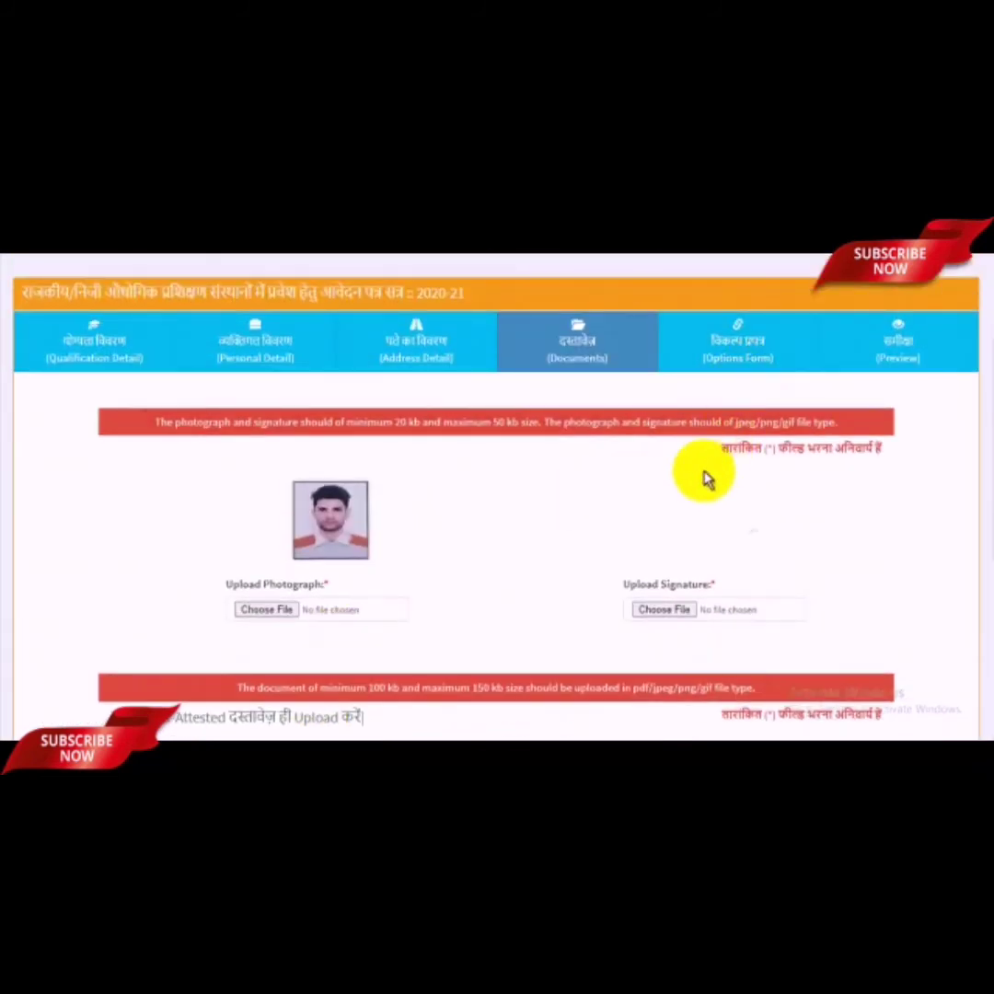
Step: Pick Government type, district Ajmer, GOVT. ITI, BEAWAR and trade Fitter as the first choice
scroll(600, 574, "down", 5)
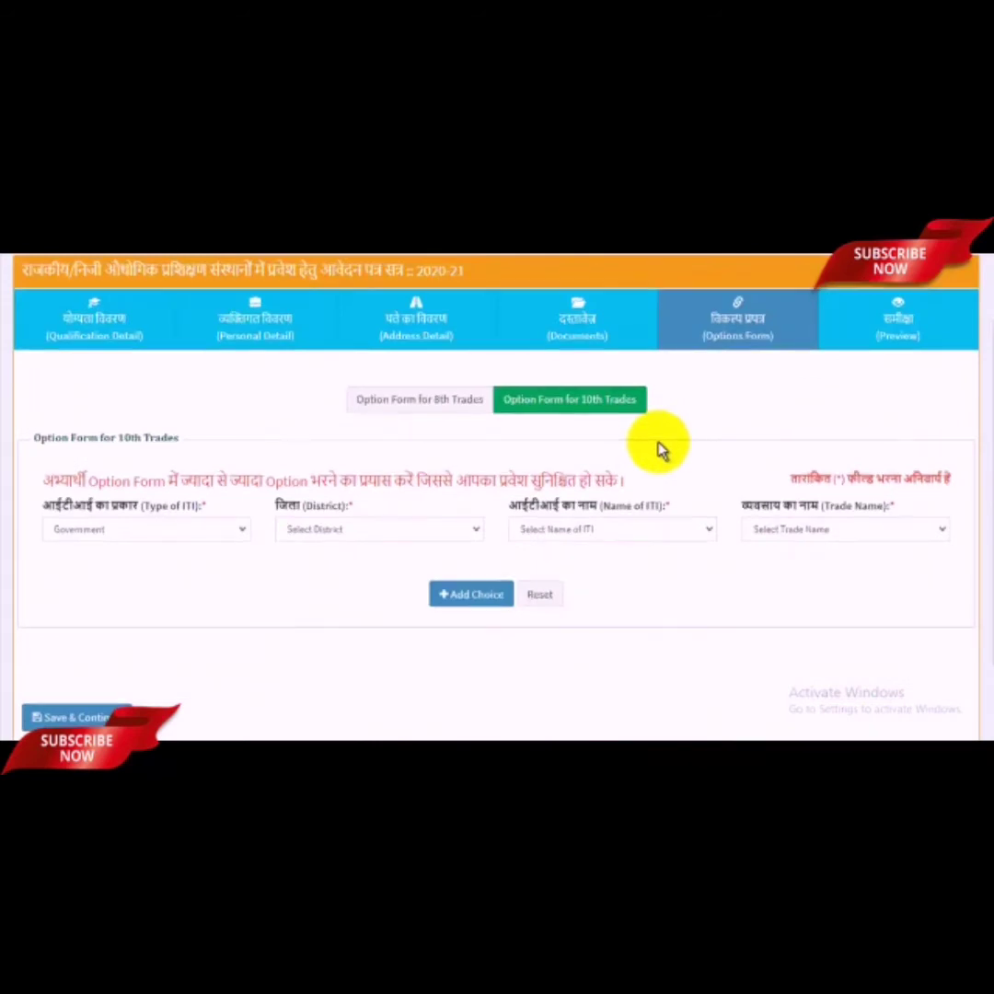
scroll(658, 449, "up", 1)
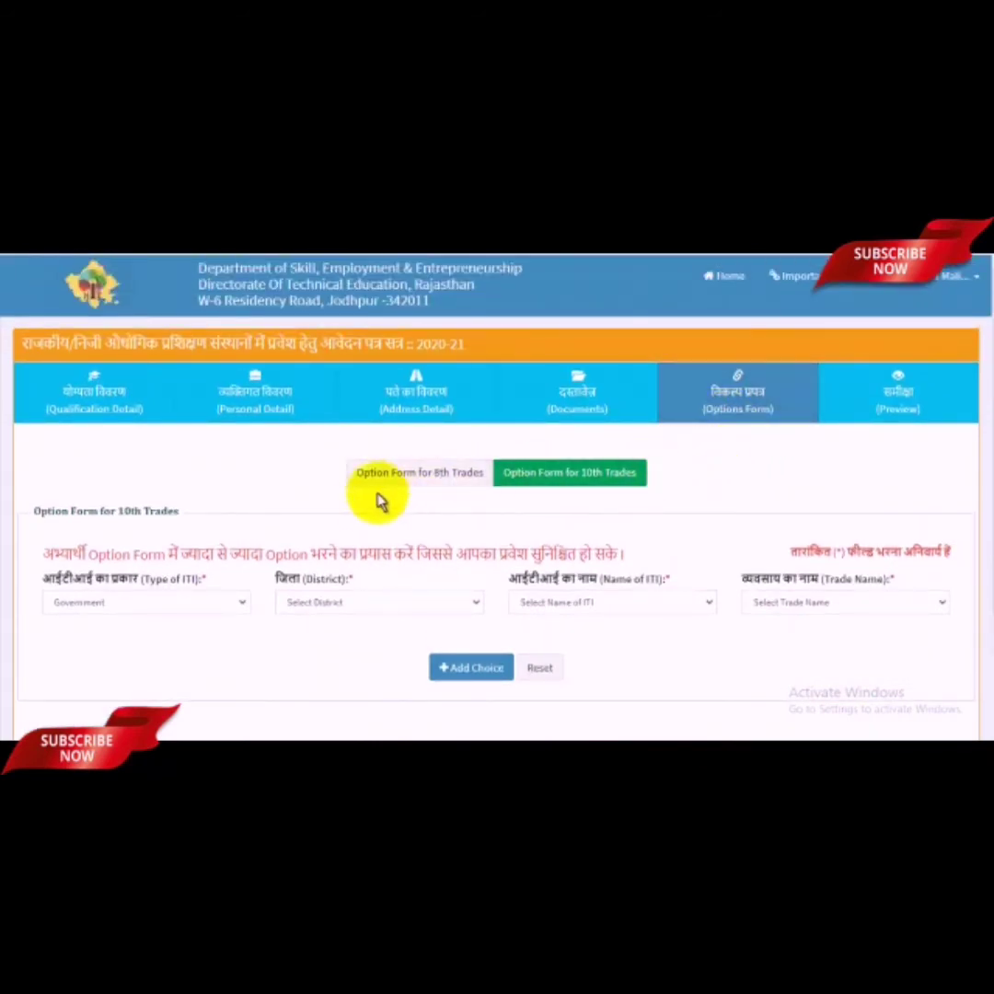
left_click(162, 607)
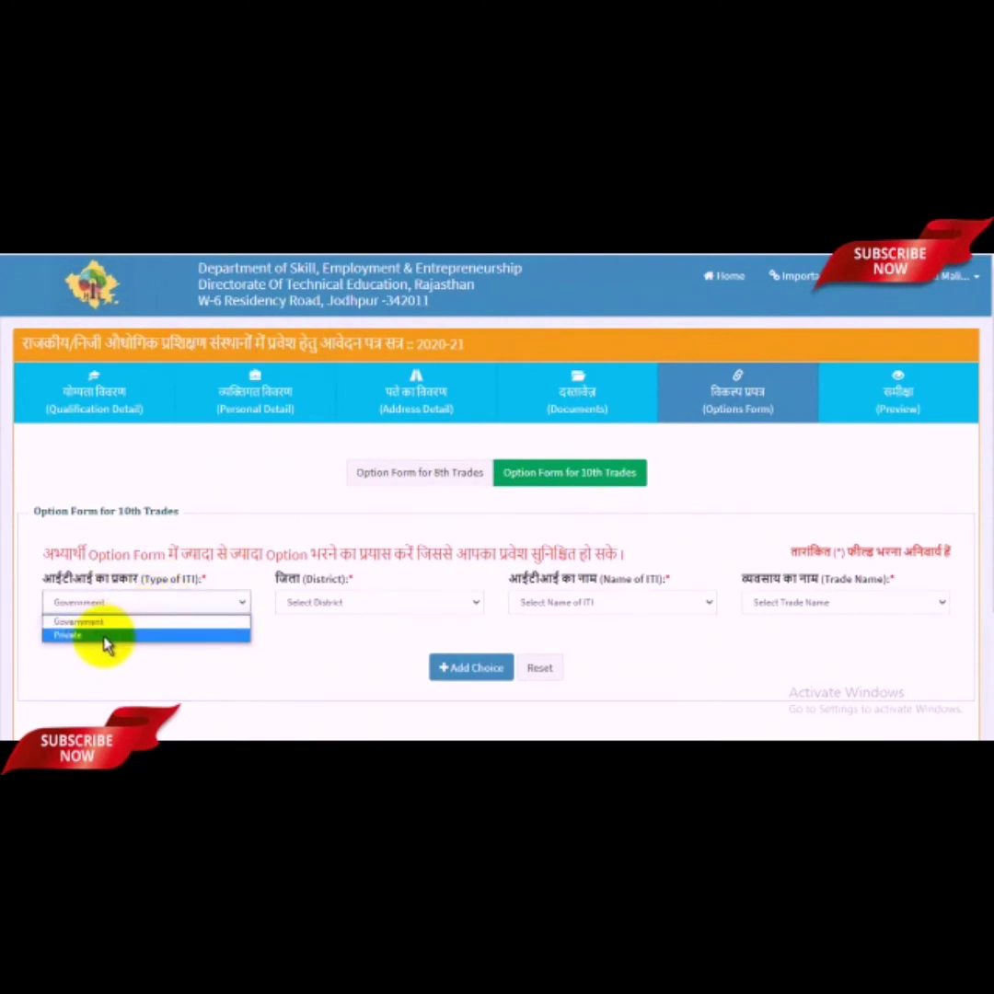
left_click(104, 621)
left_click(343, 604)
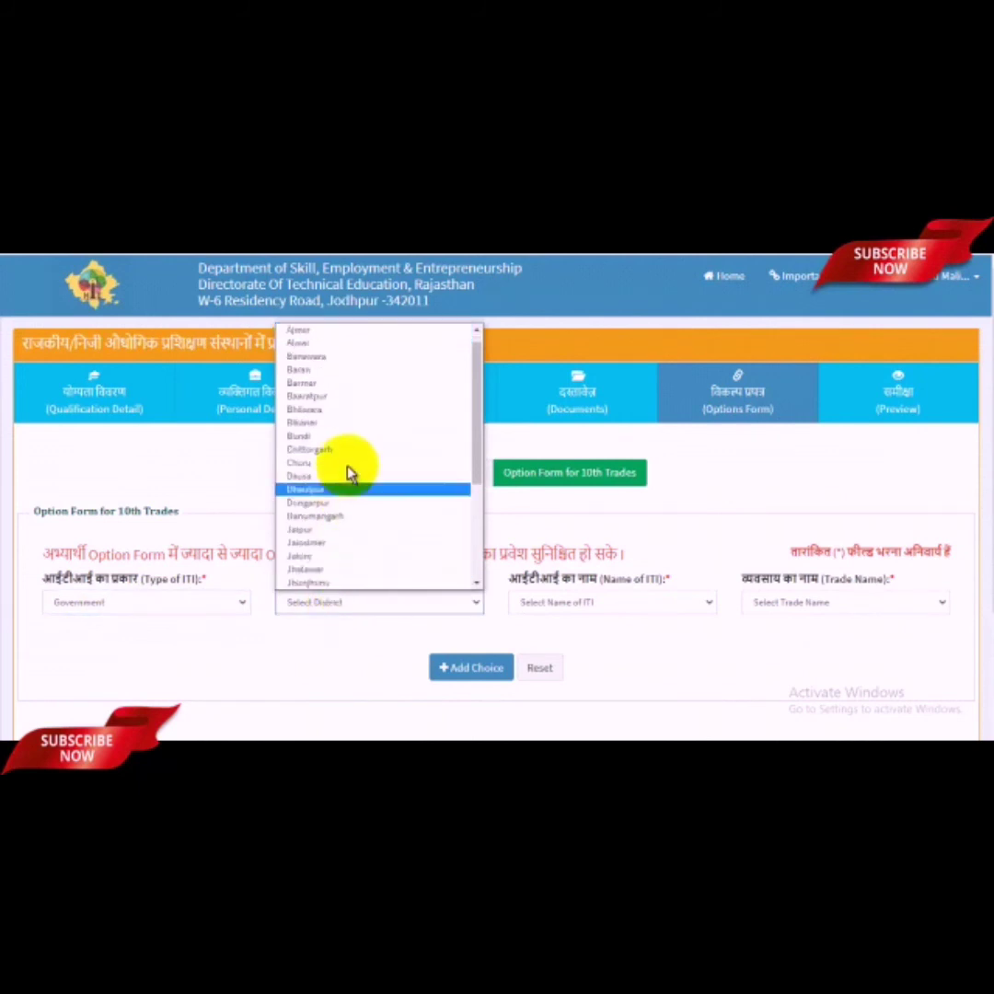
scroll(350, 451, "up", 1)
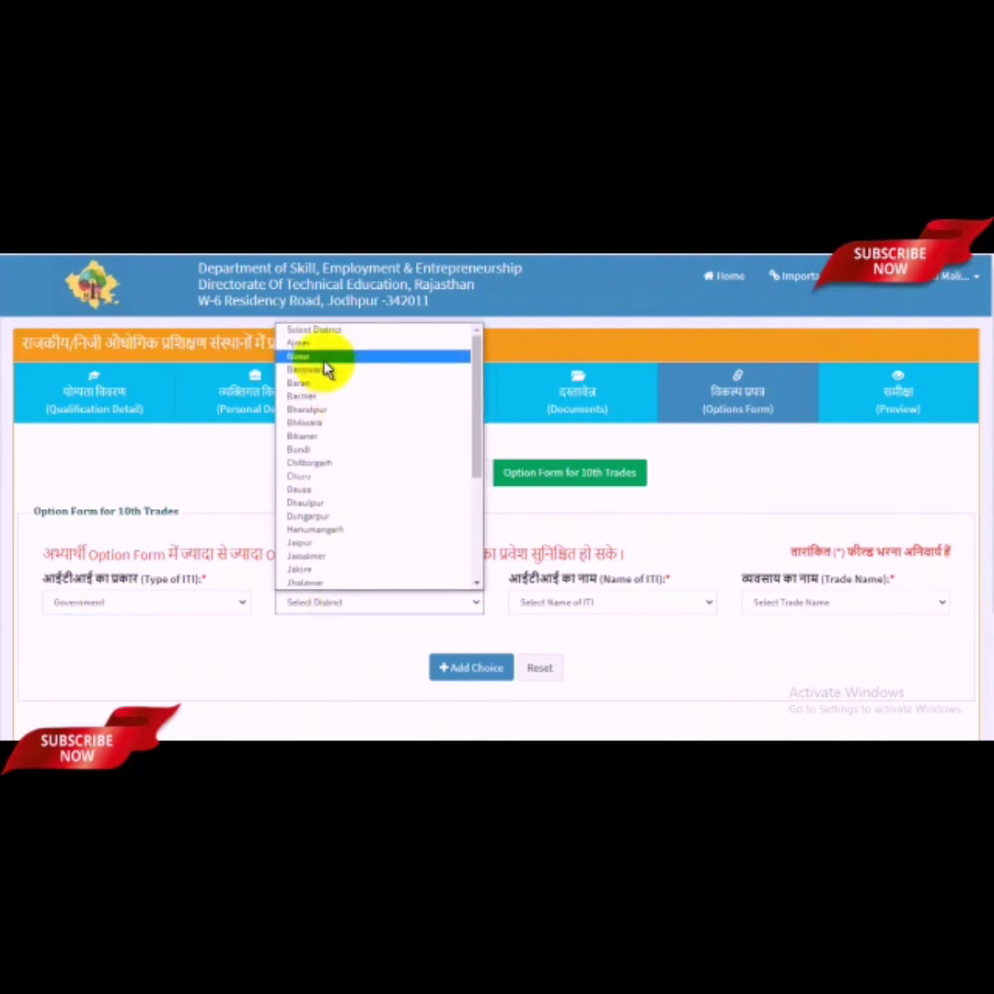
left_click(309, 343)
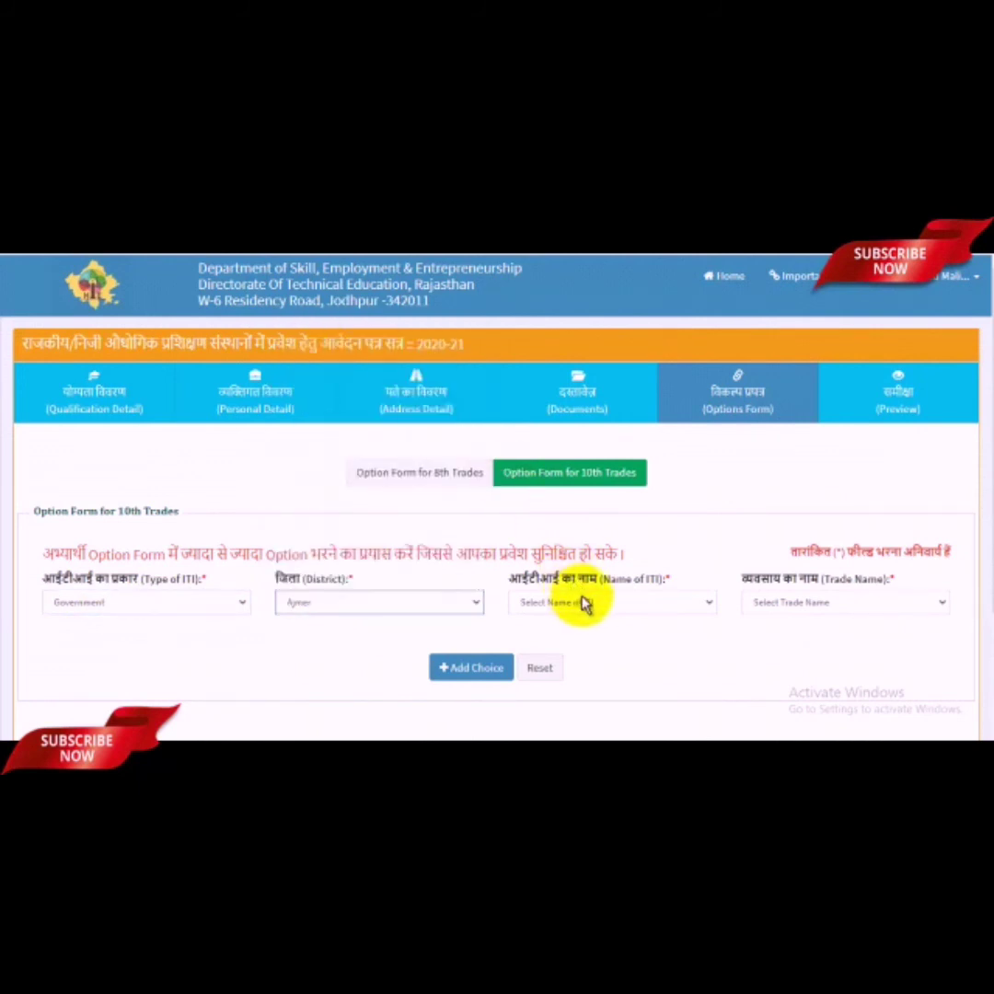
left_click(616, 603)
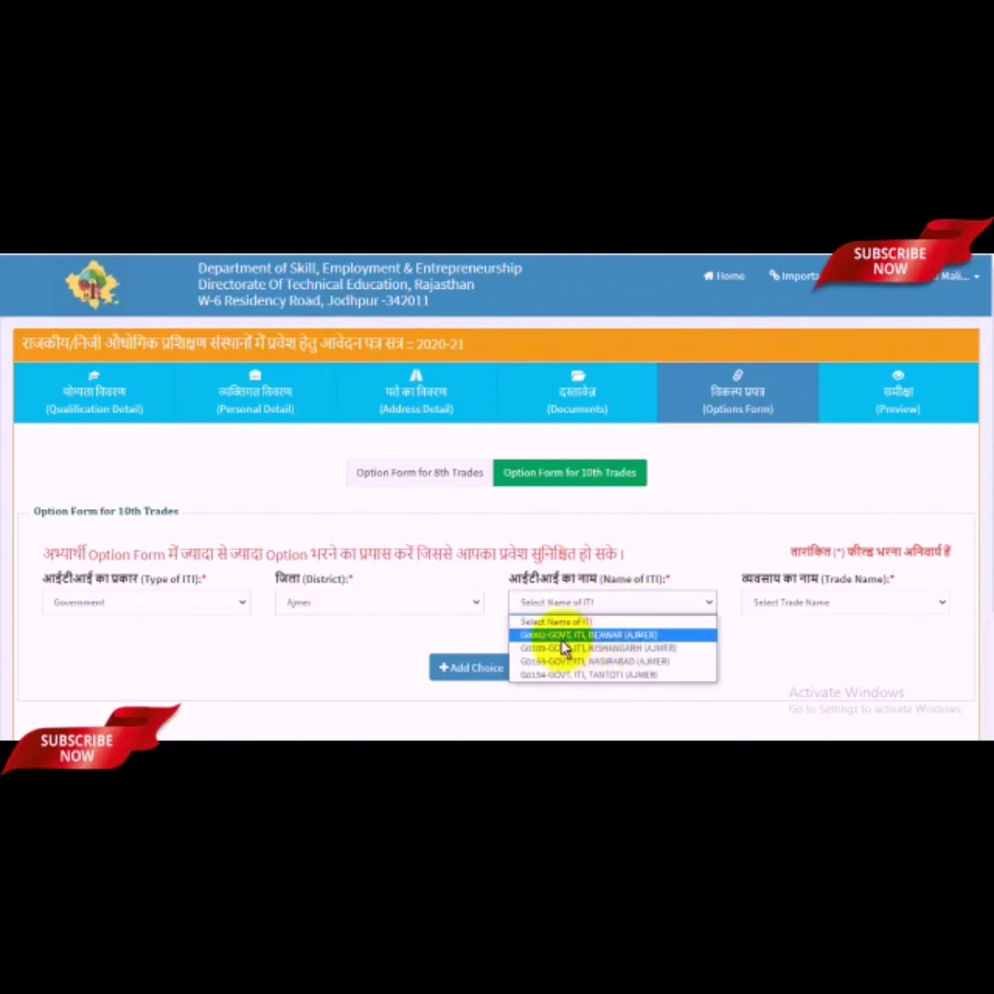
left_click(616, 636)
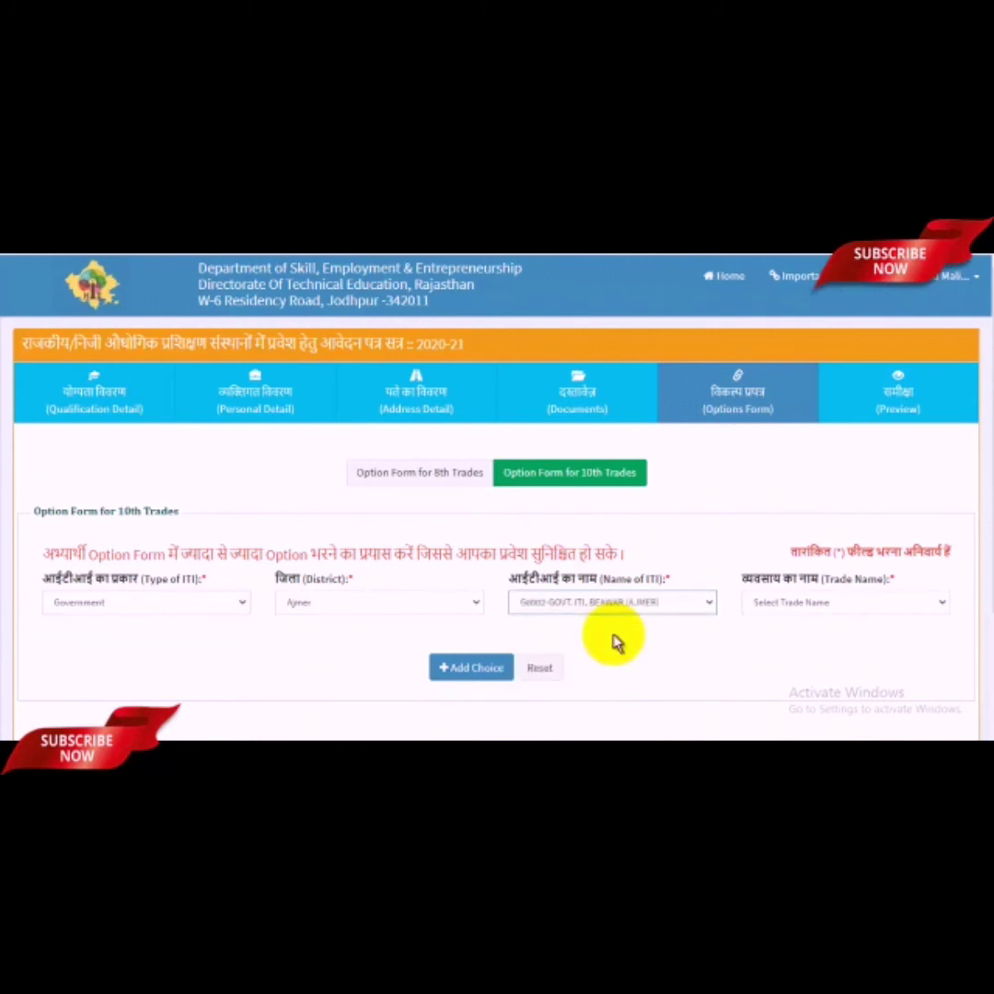
left_click(843, 607)
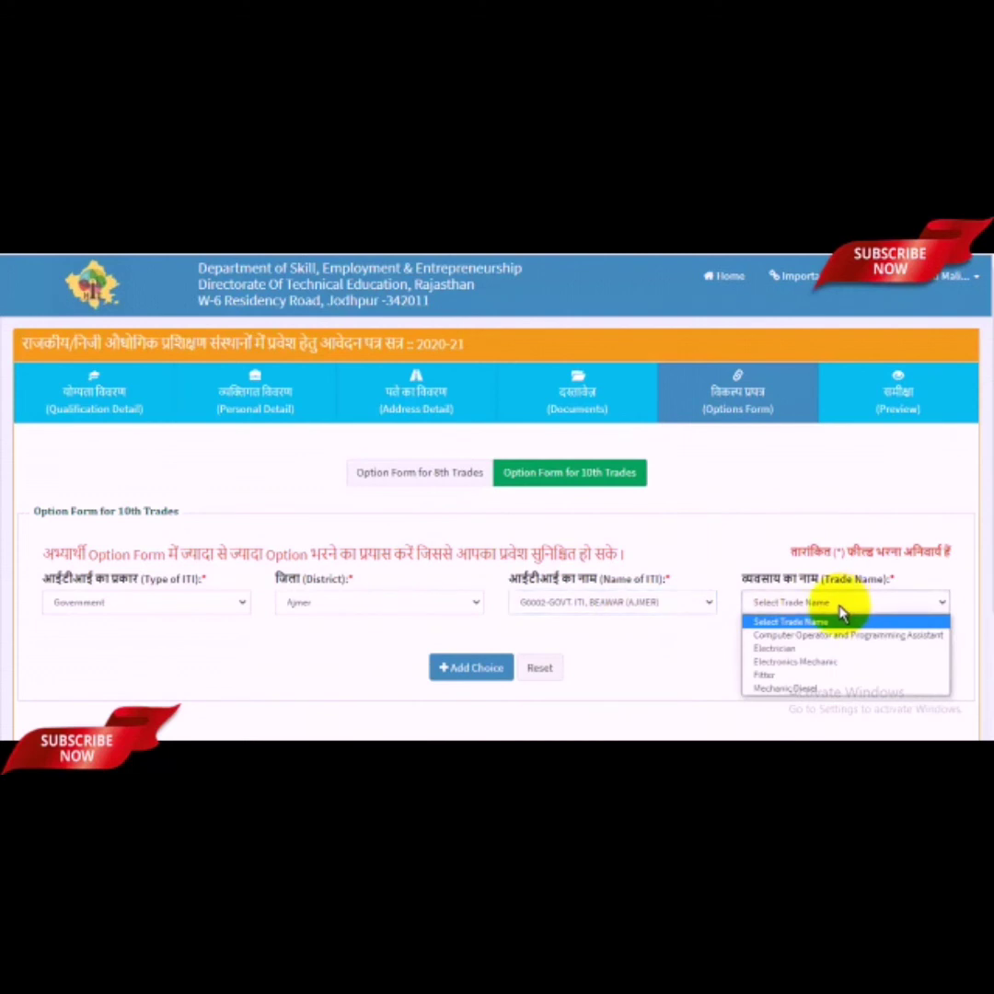
left_click(775, 676)
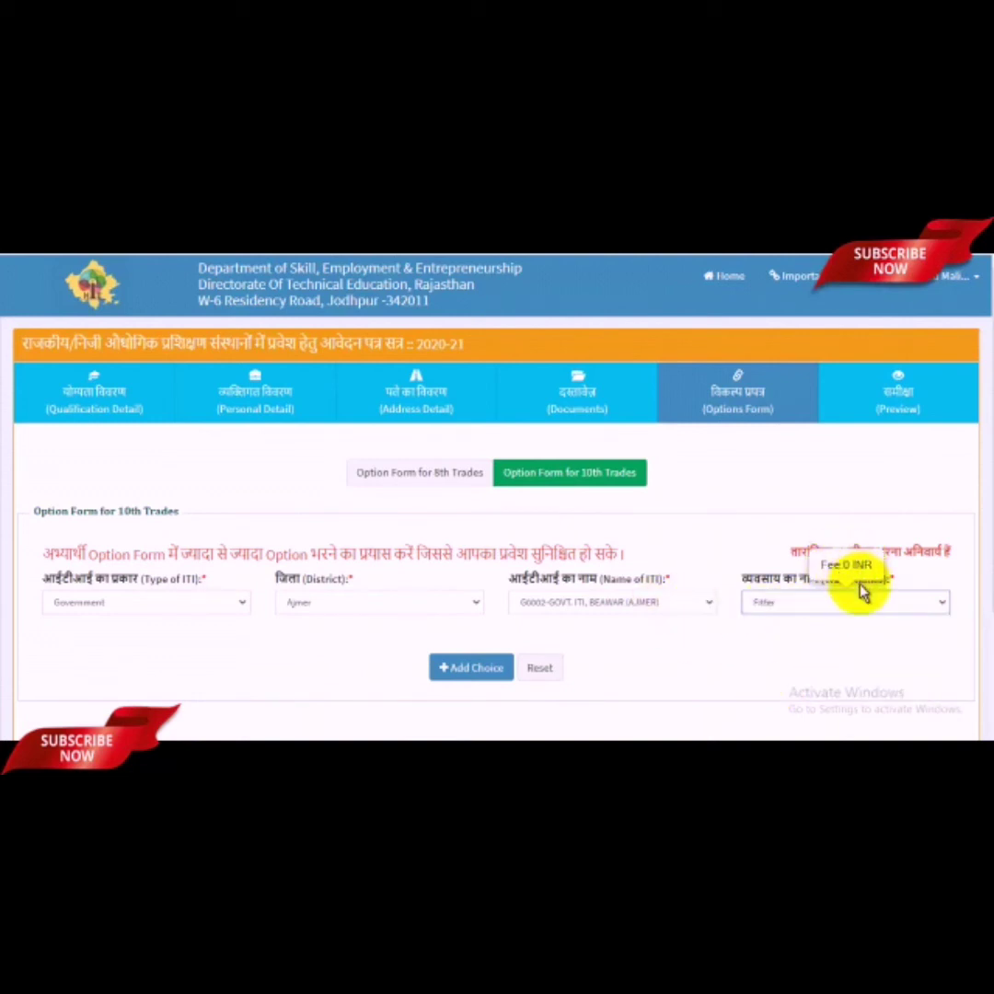
scroll(741, 610, "down", 2)
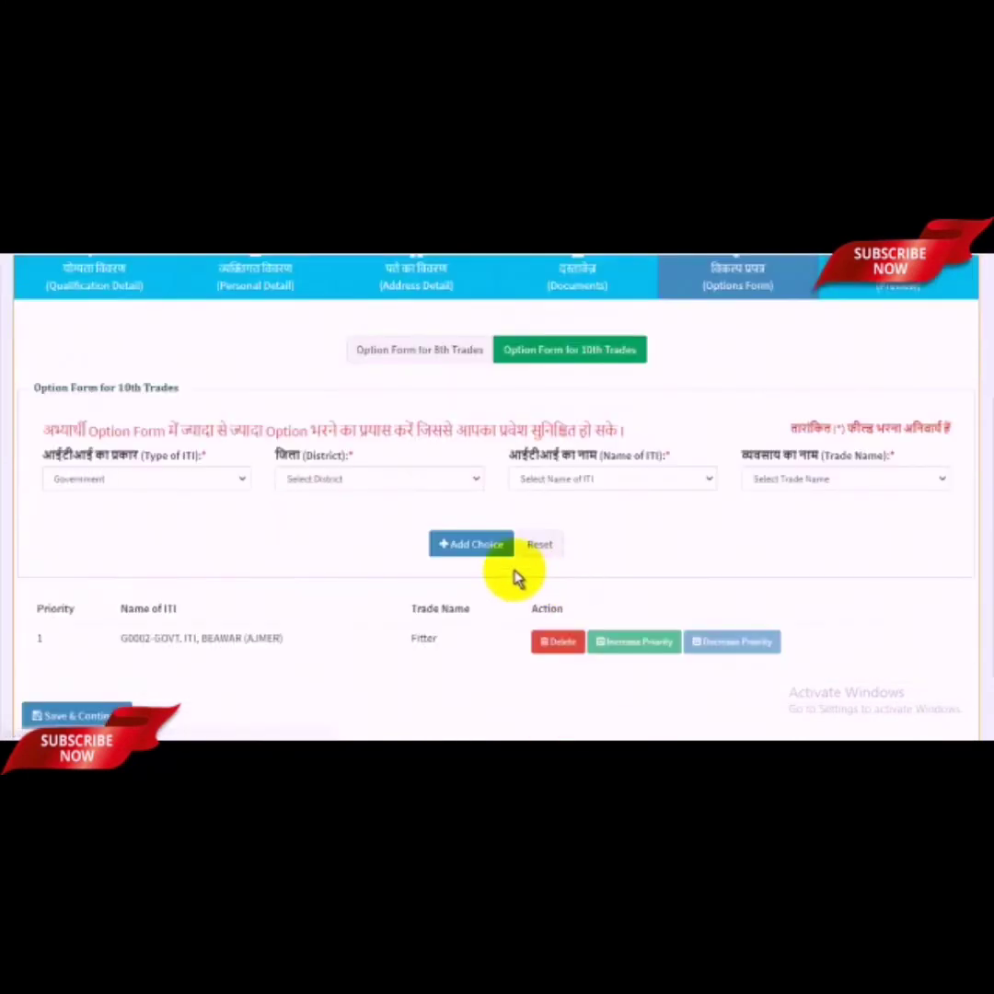
Step: Add Electrician at GOVT. ITI, BHIWADI in Alwar district as the second choice
scroll(582, 566, "up", 1)
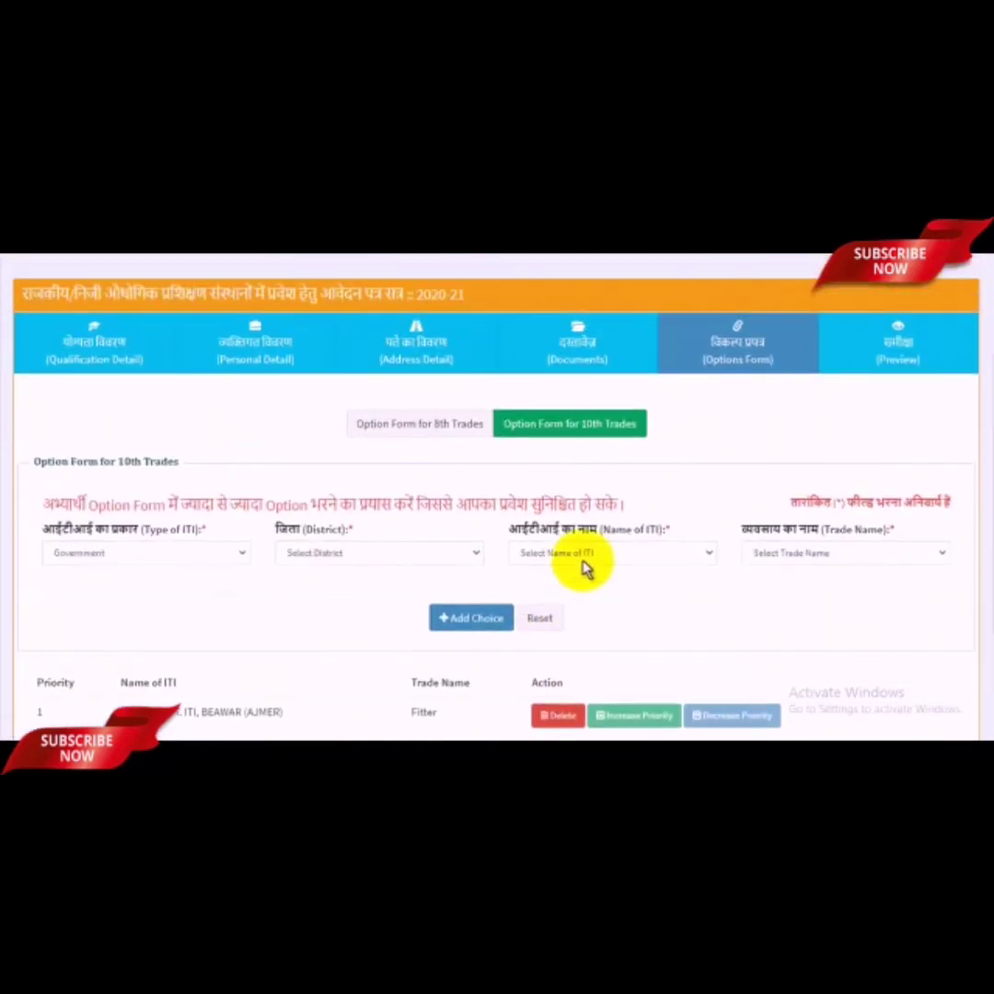
left_click(179, 558)
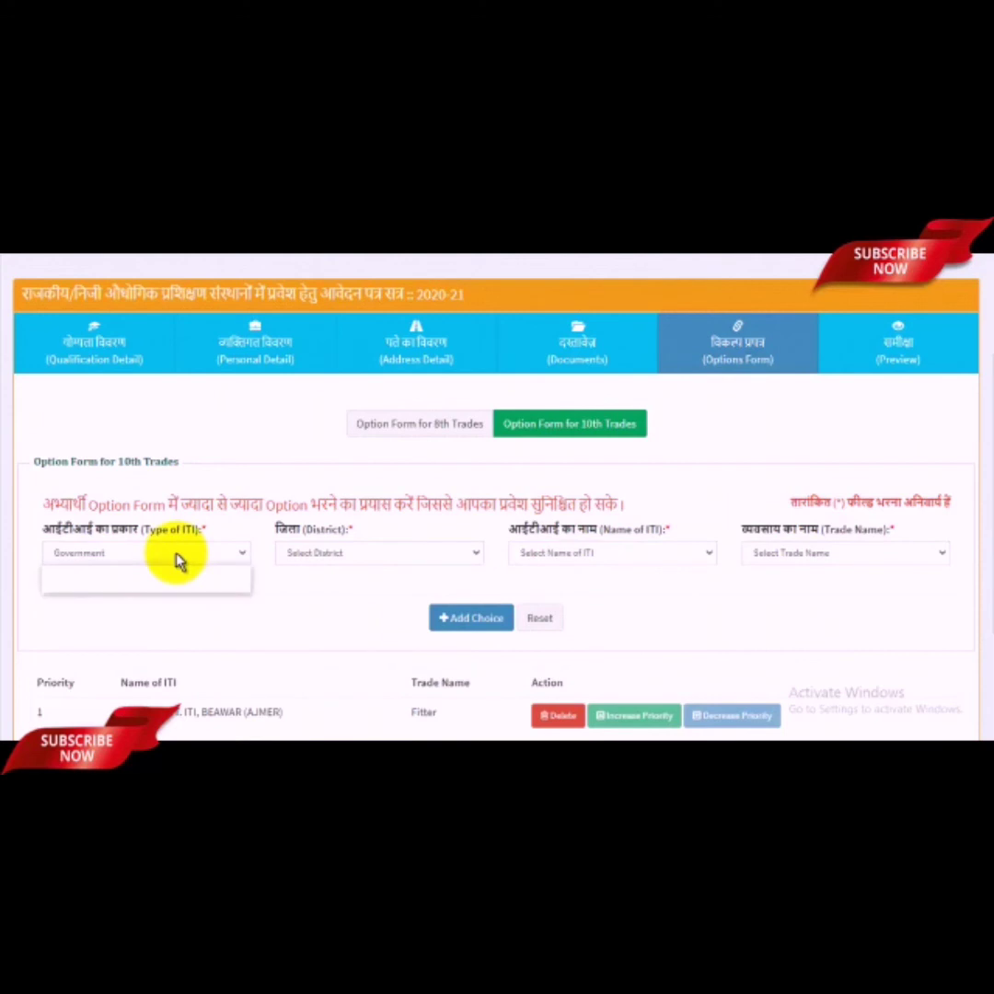
left_click(359, 563)
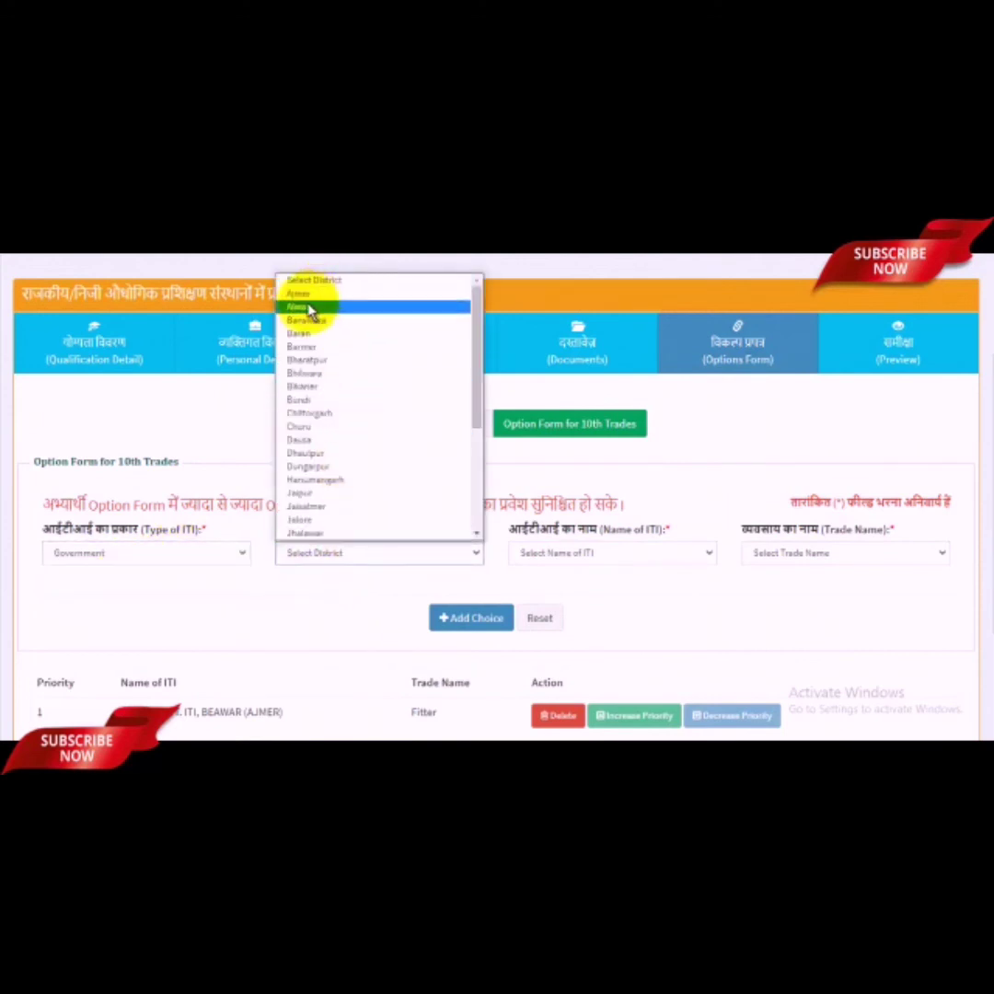
left_click(308, 313)
left_click(589, 557)
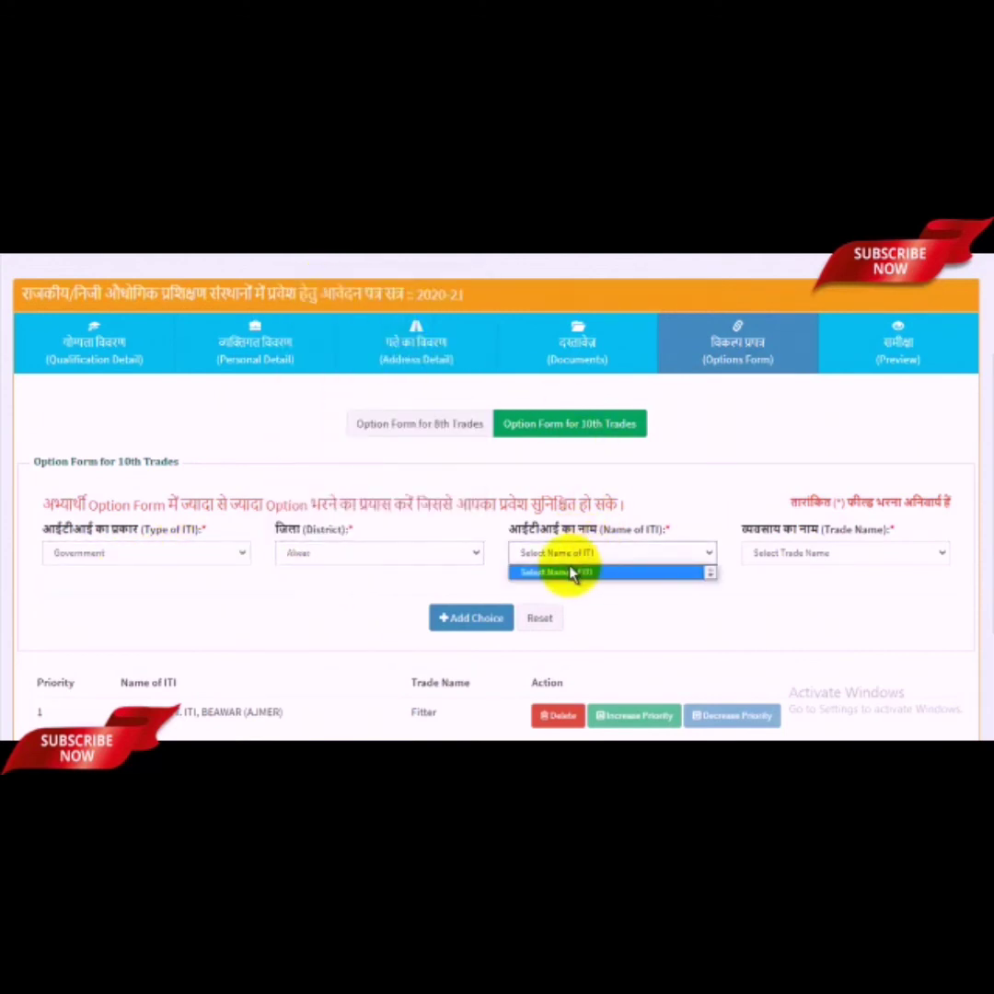
left_click(575, 570)
left_click(585, 558)
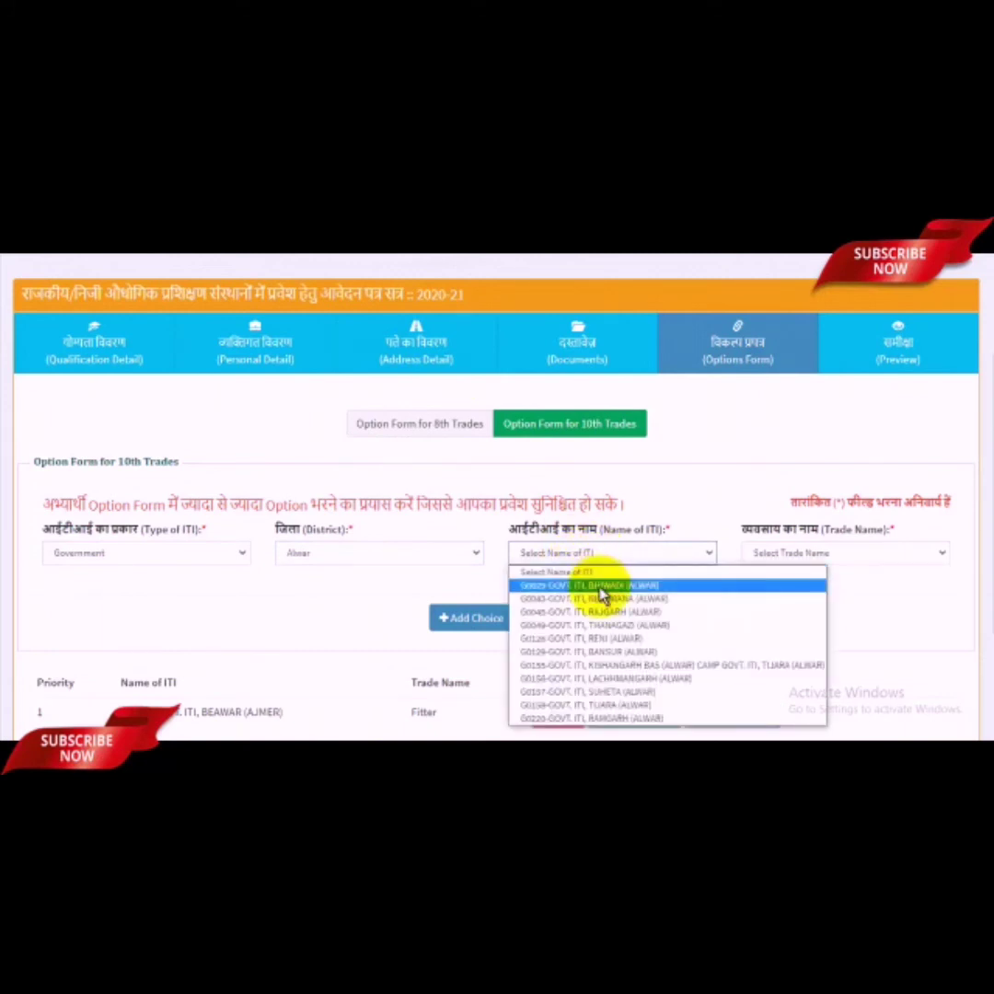
left_click(599, 588)
left_click(818, 556)
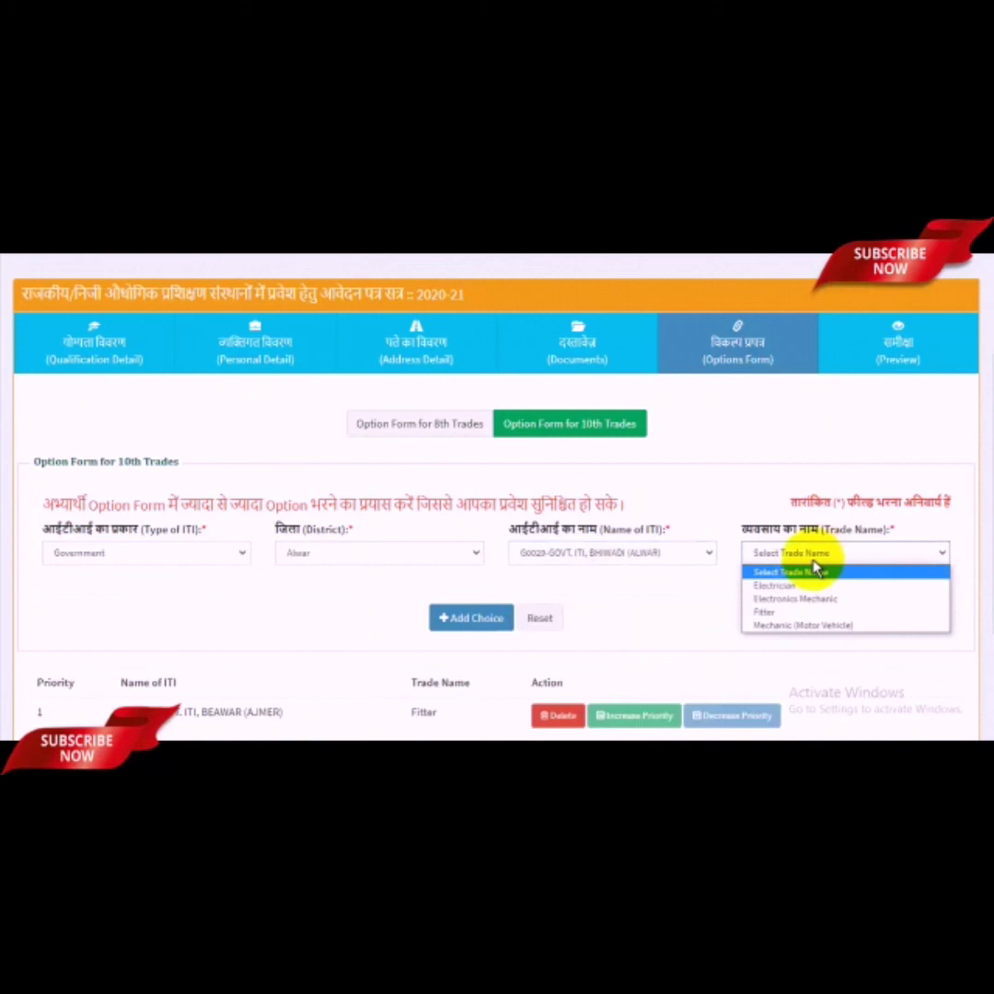
left_click(780, 594)
scroll(594, 552, "down", 2)
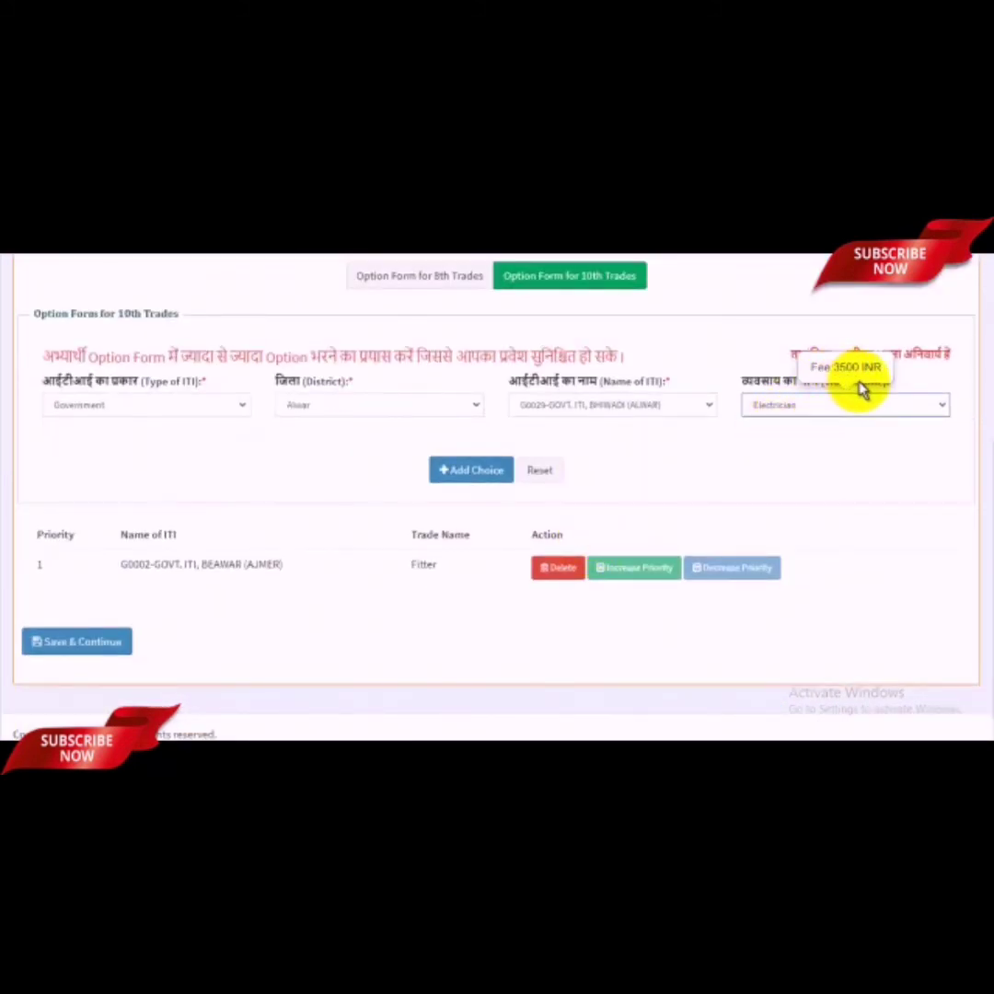
left_click(482, 475)
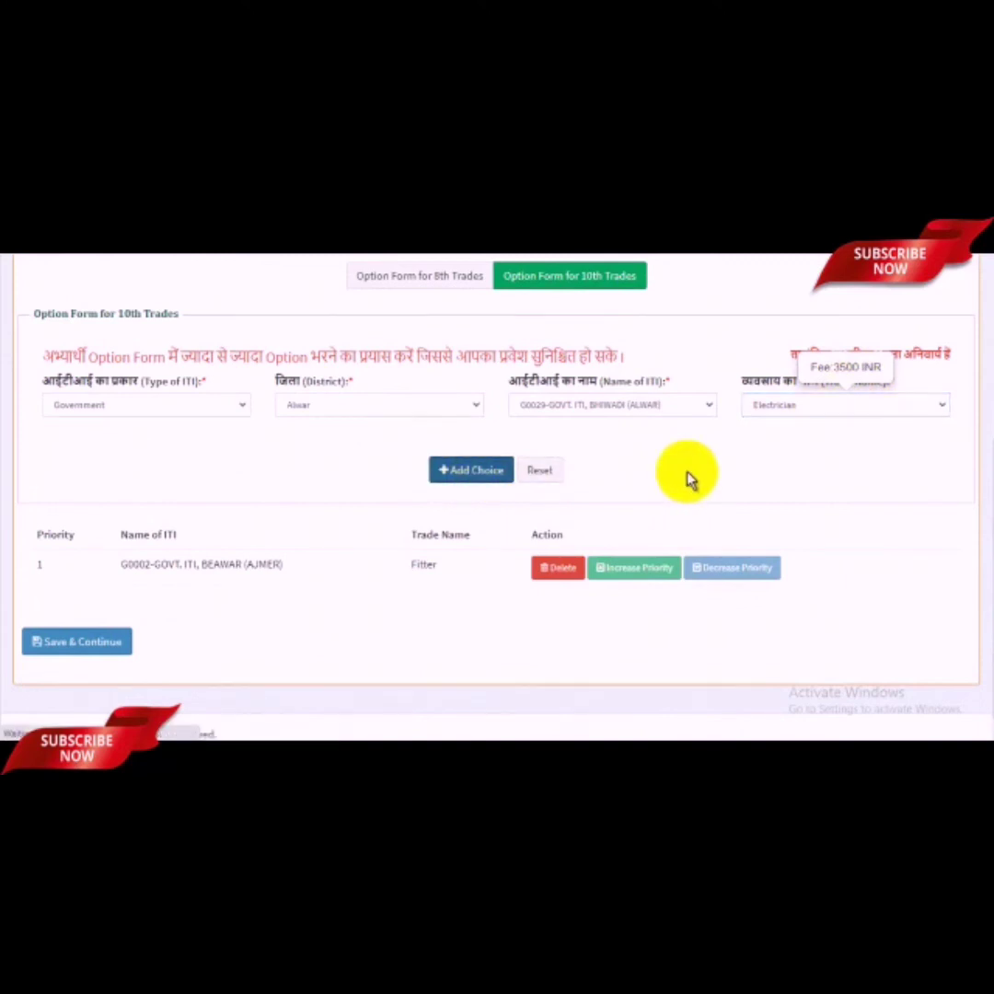
Step: Check the choice list and save the options form
scroll(483, 575, "down", 4)
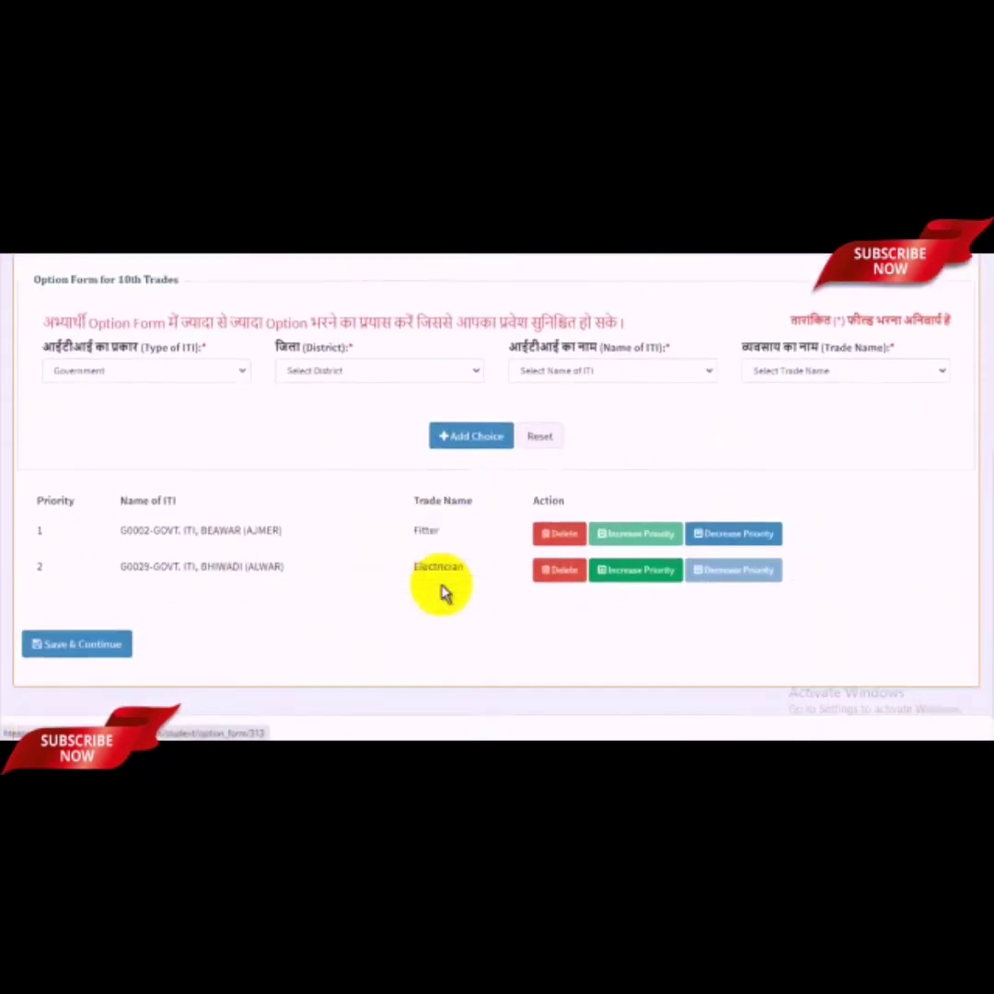
scroll(455, 536, "up", 2)
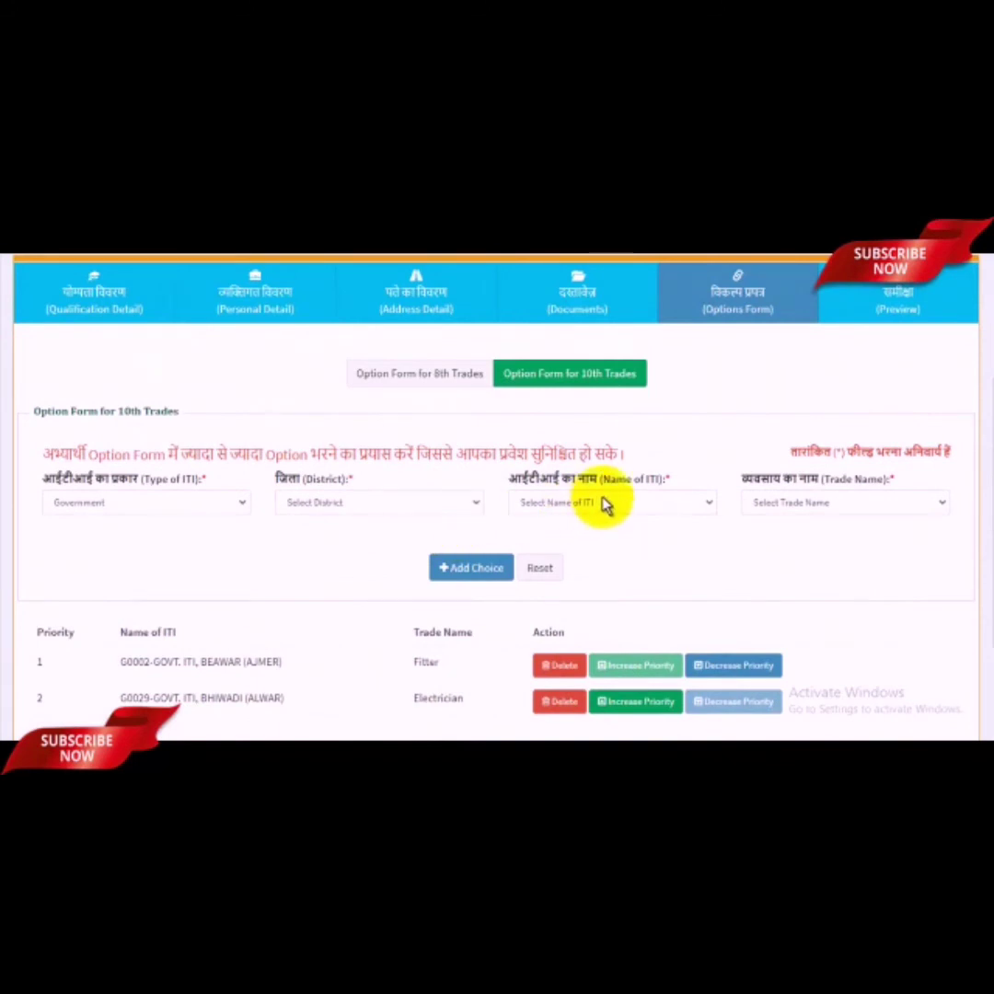
scroll(604, 505, "down", 2)
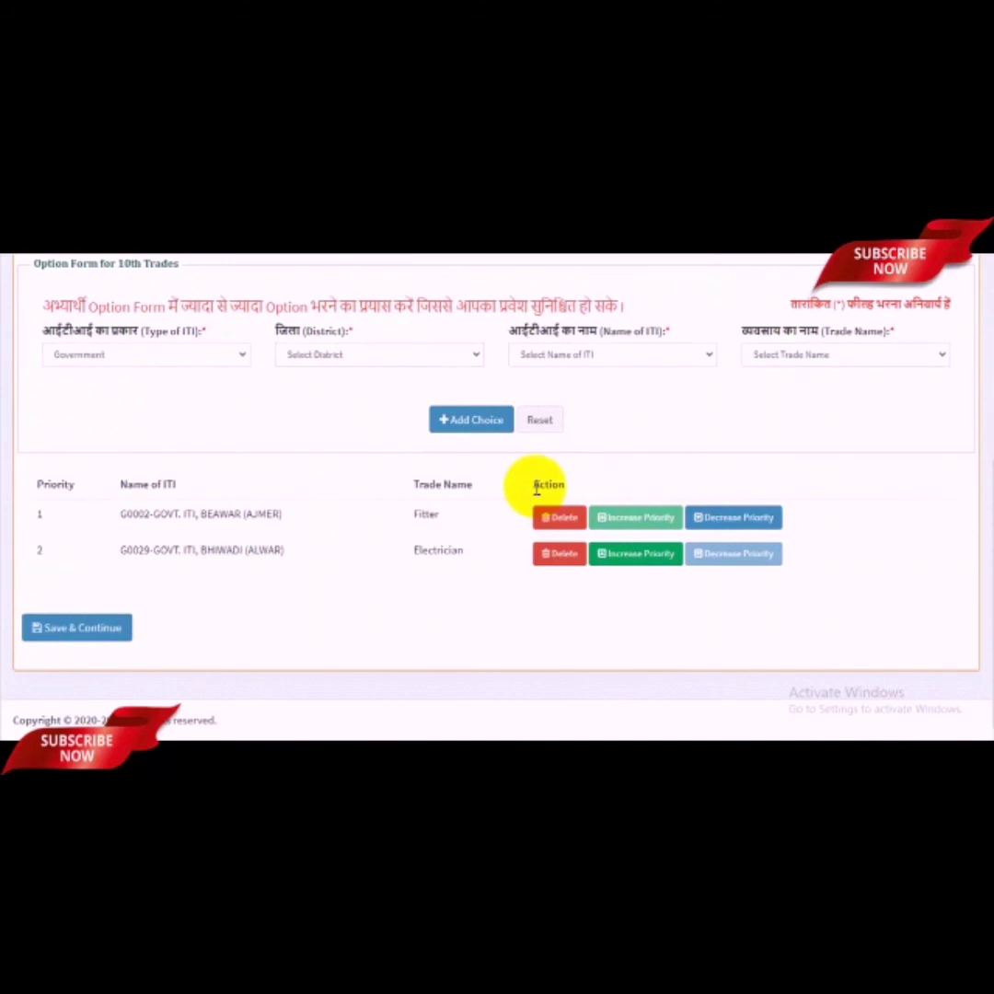
scroll(276, 556, "up", 2)
scroll(184, 598, "down", 2)
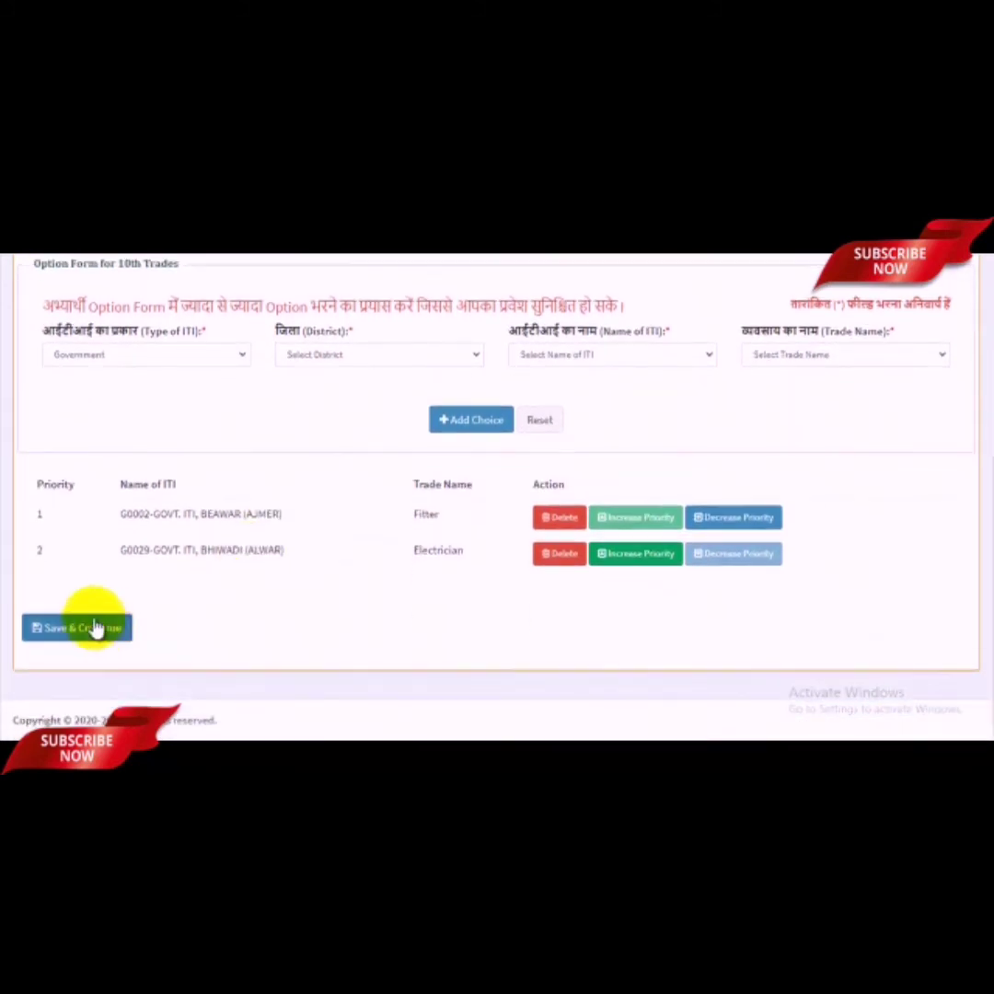
left_click(96, 627)
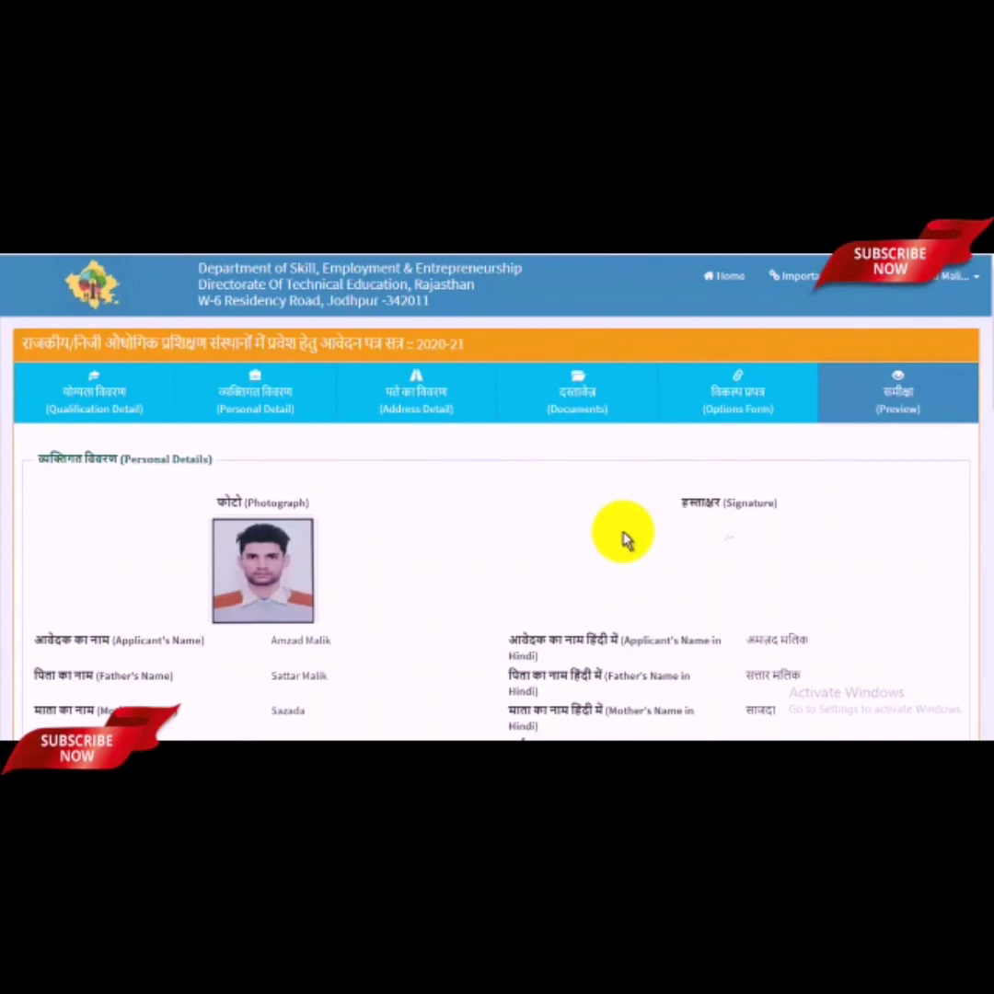
Step: Review the preview, tick the Undertaking checkbox, and request Final Lock & Submit
scroll(622, 538, "down", 10)
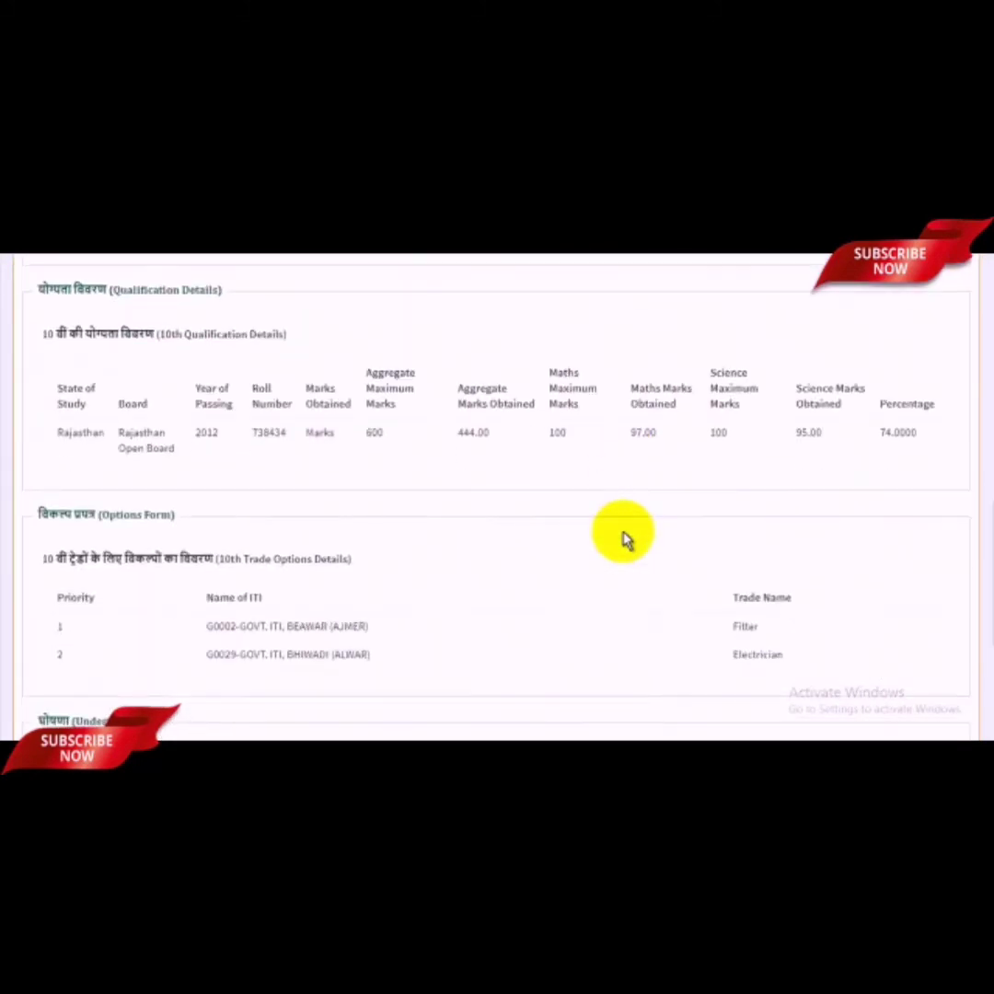
scroll(622, 538, "down", 3)
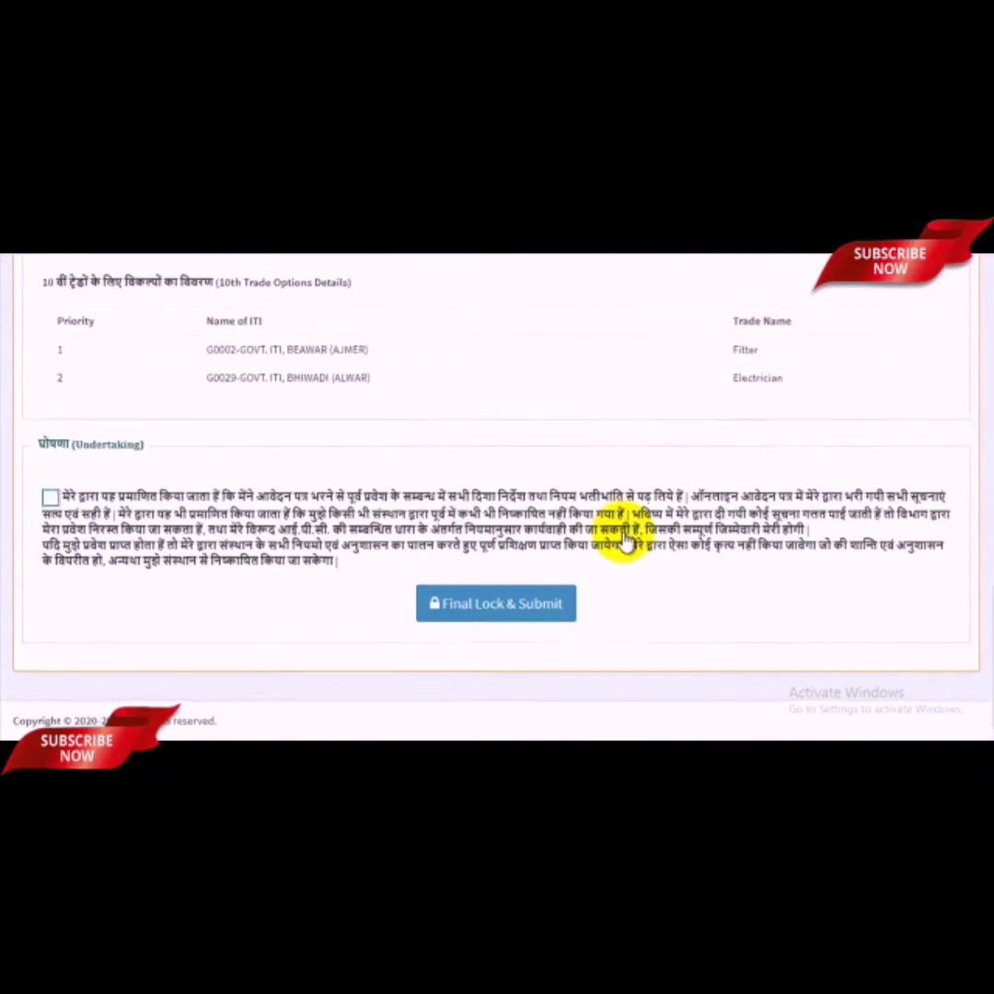
scroll(626, 543, "up", 15)
scroll(635, 543, "down", 2)
scroll(639, 544, "up", 2)
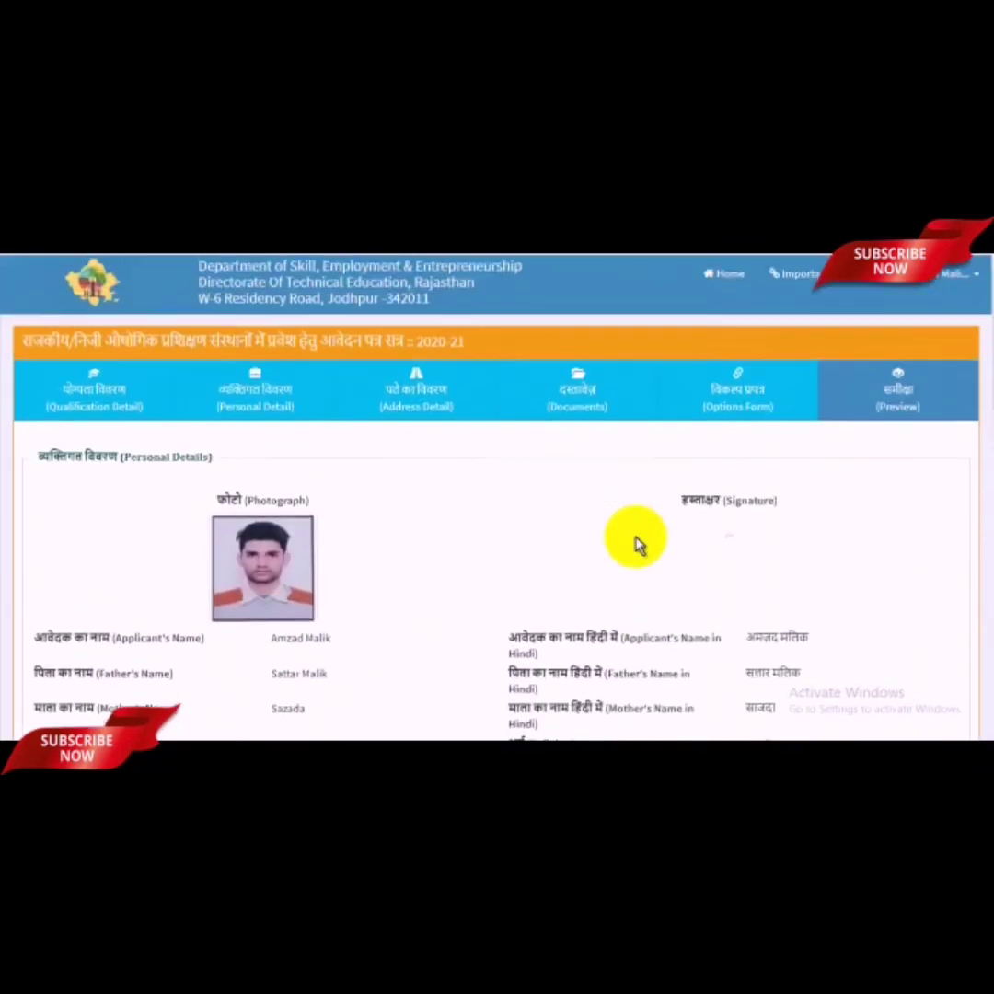
scroll(638, 545, "down", 4)
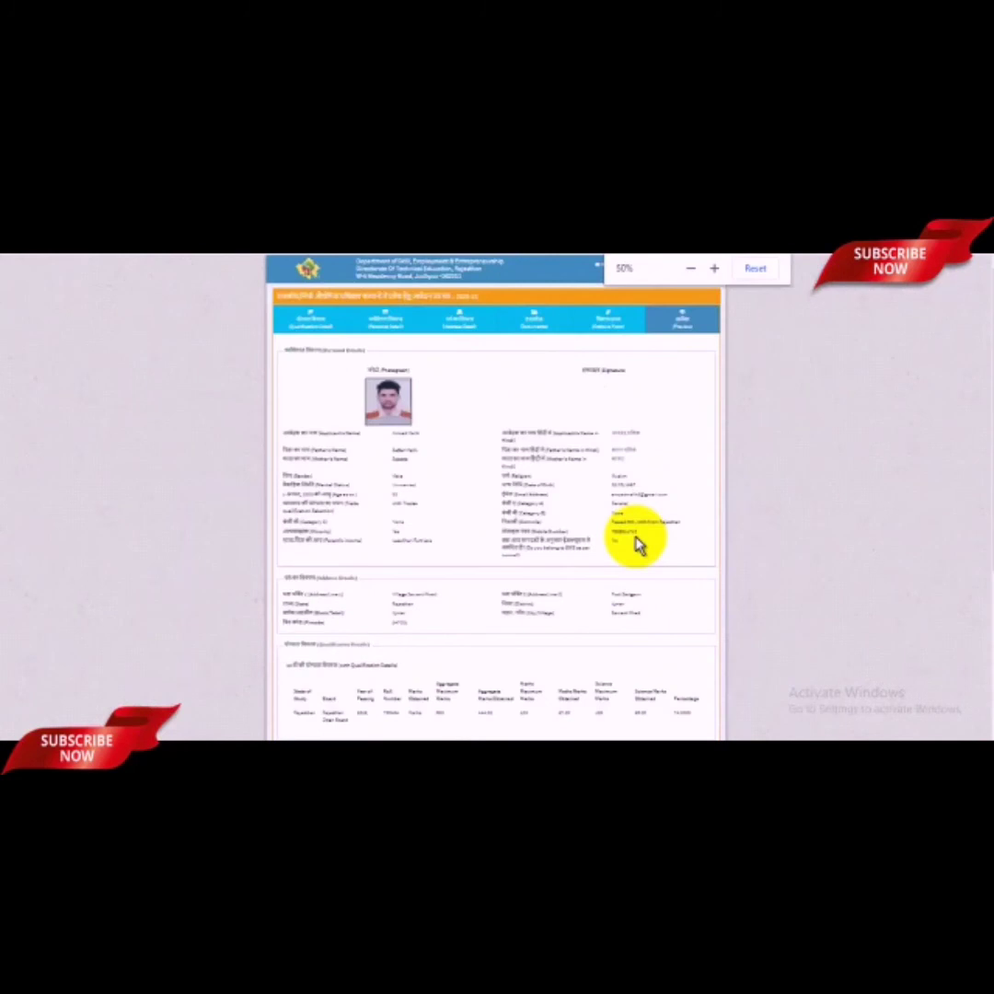
scroll(598, 575, "up", 4)
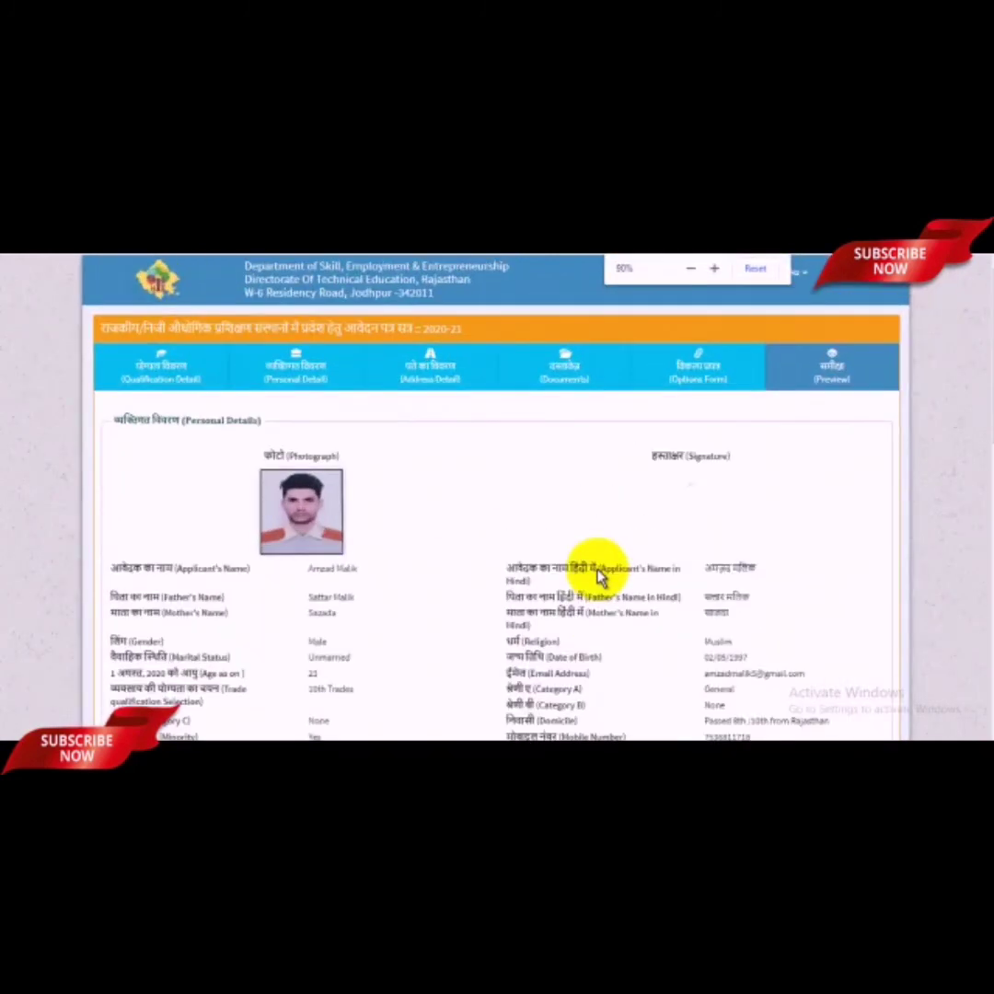
scroll(598, 575, "up", 1)
scroll(598, 575, "down", 10)
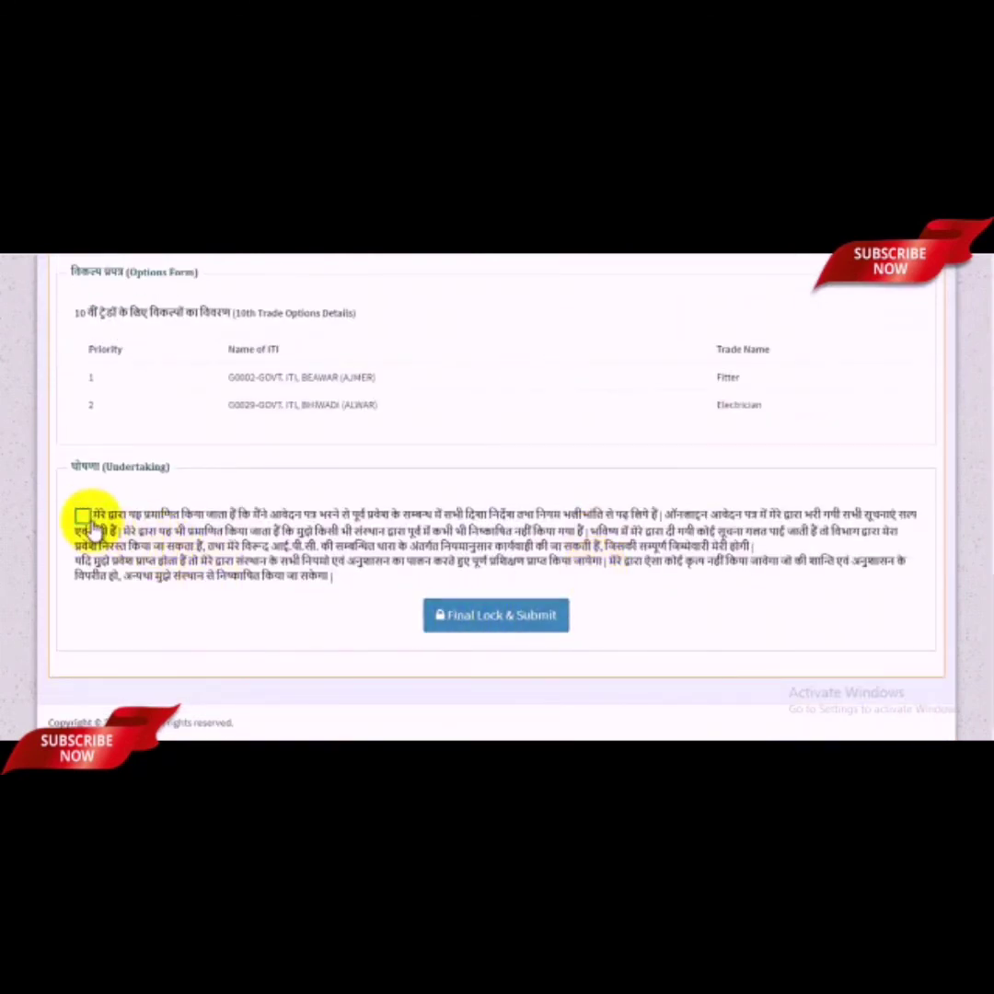
left_click(82, 515)
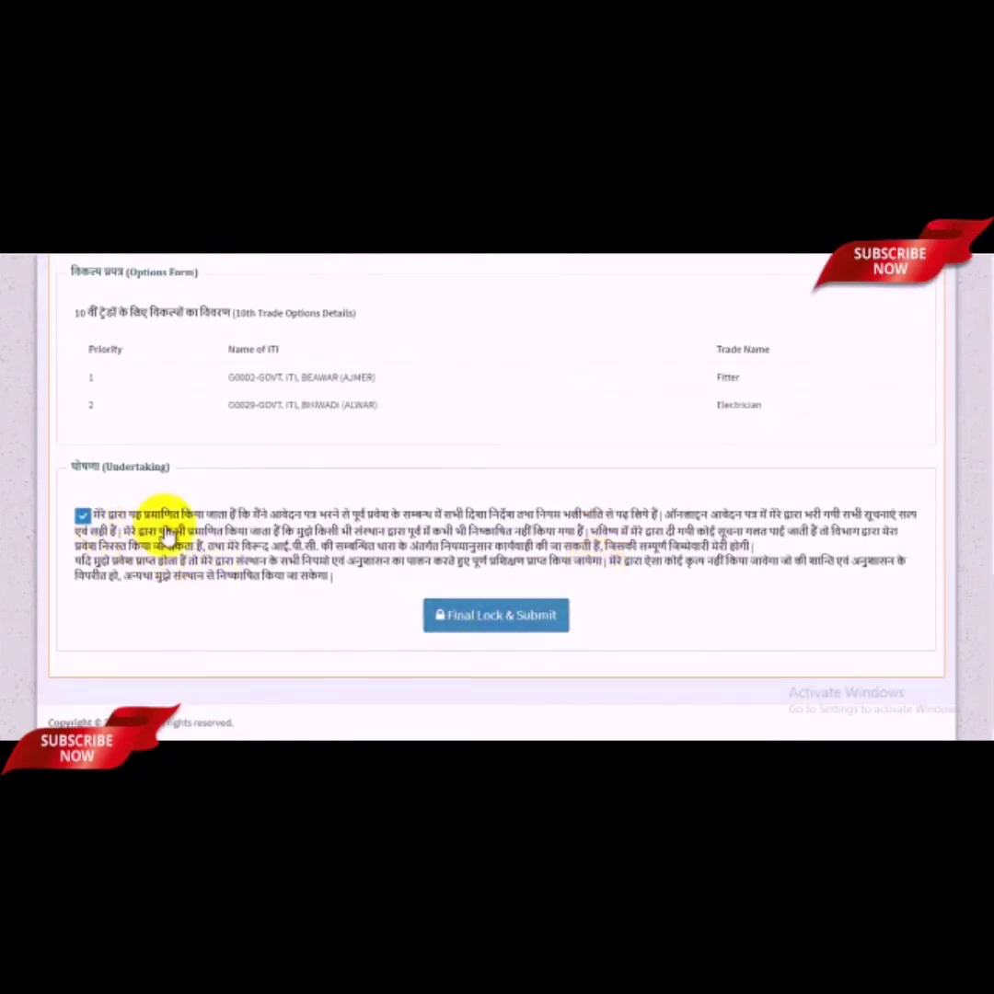
left_click(511, 623)
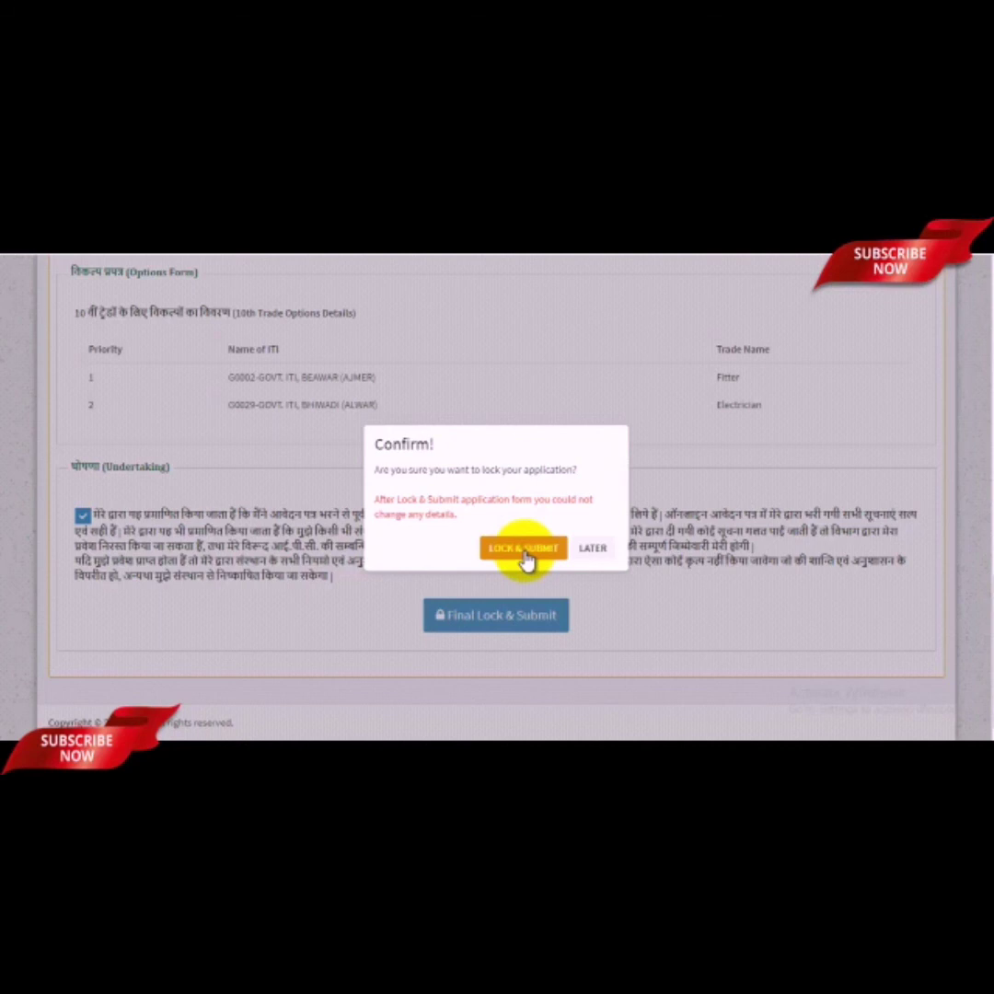
Step: Lock and submit the application, then agree to pay the ₹200 fee online
left_click(525, 551)
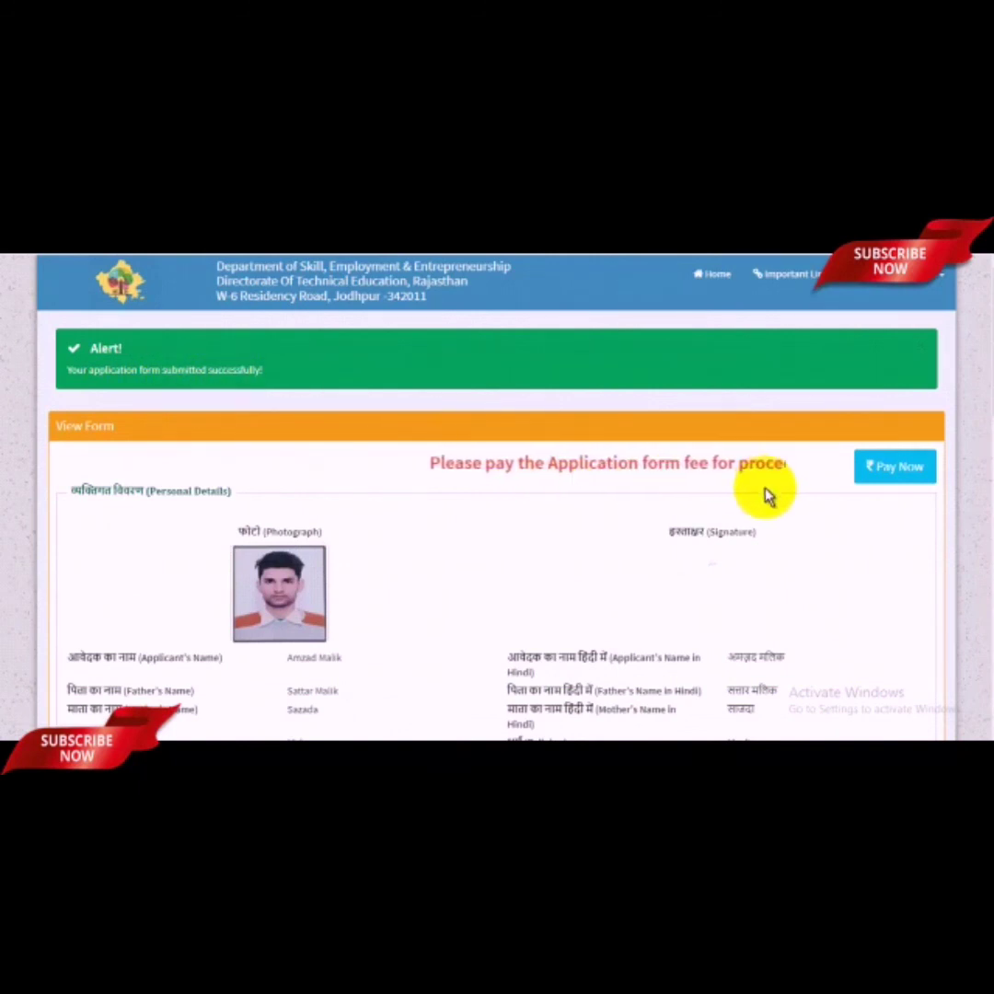
left_click(917, 478)
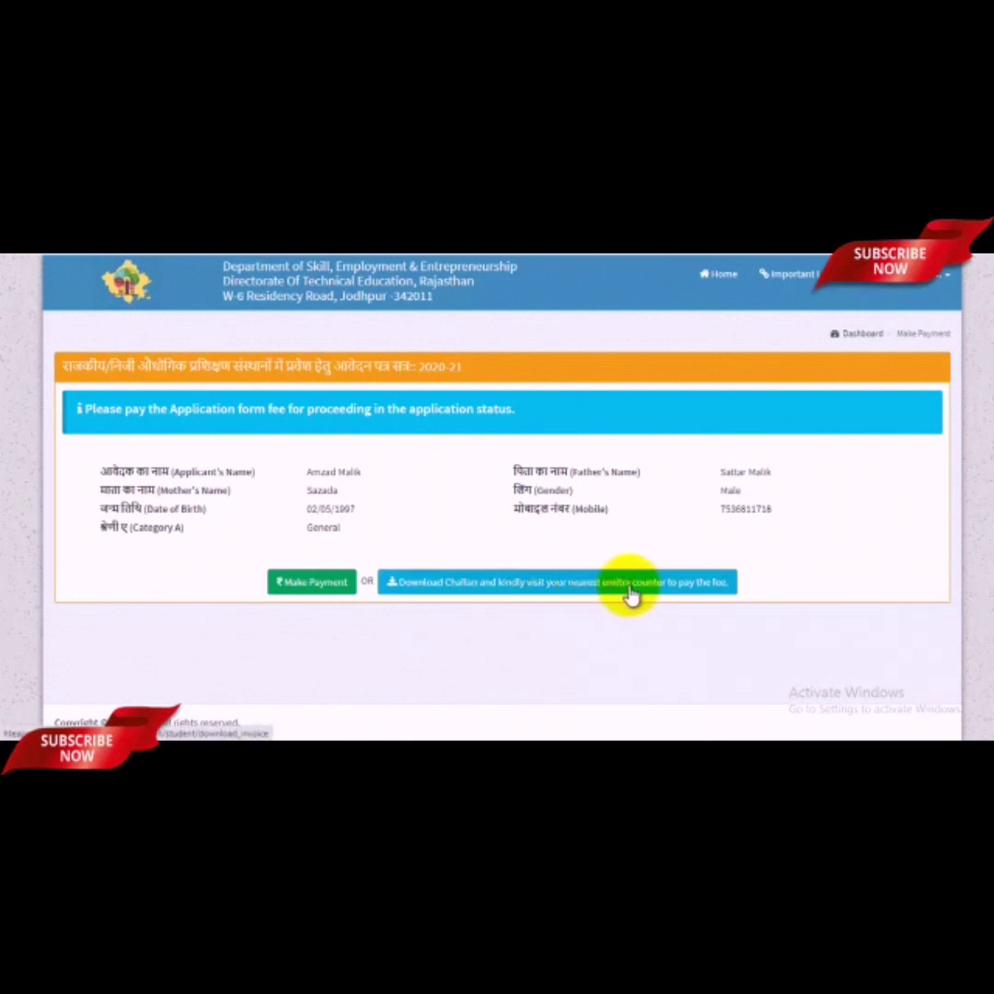
left_click(314, 582)
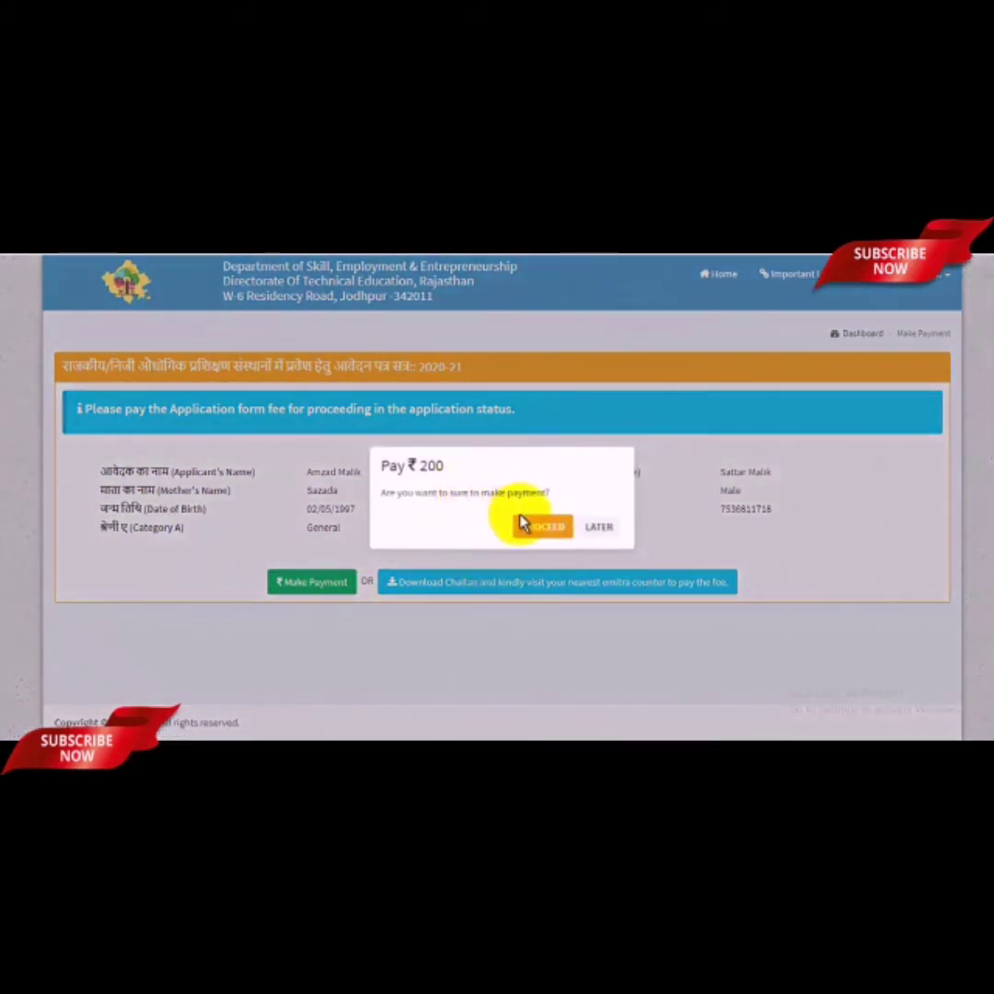
left_click(535, 529)
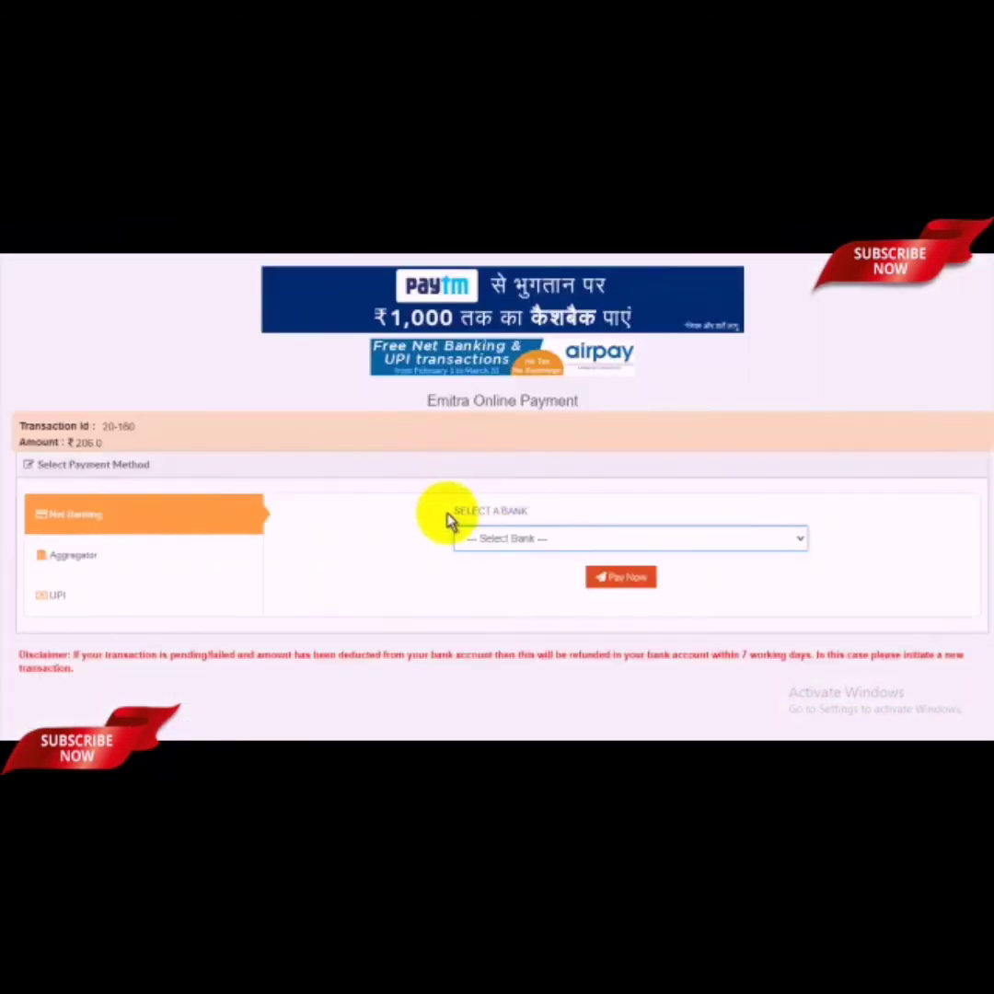
Step: Pay the ₹206 fee via the Aggregator option using BILLDESK(RPP)
left_click(547, 541)
left_click(428, 568)
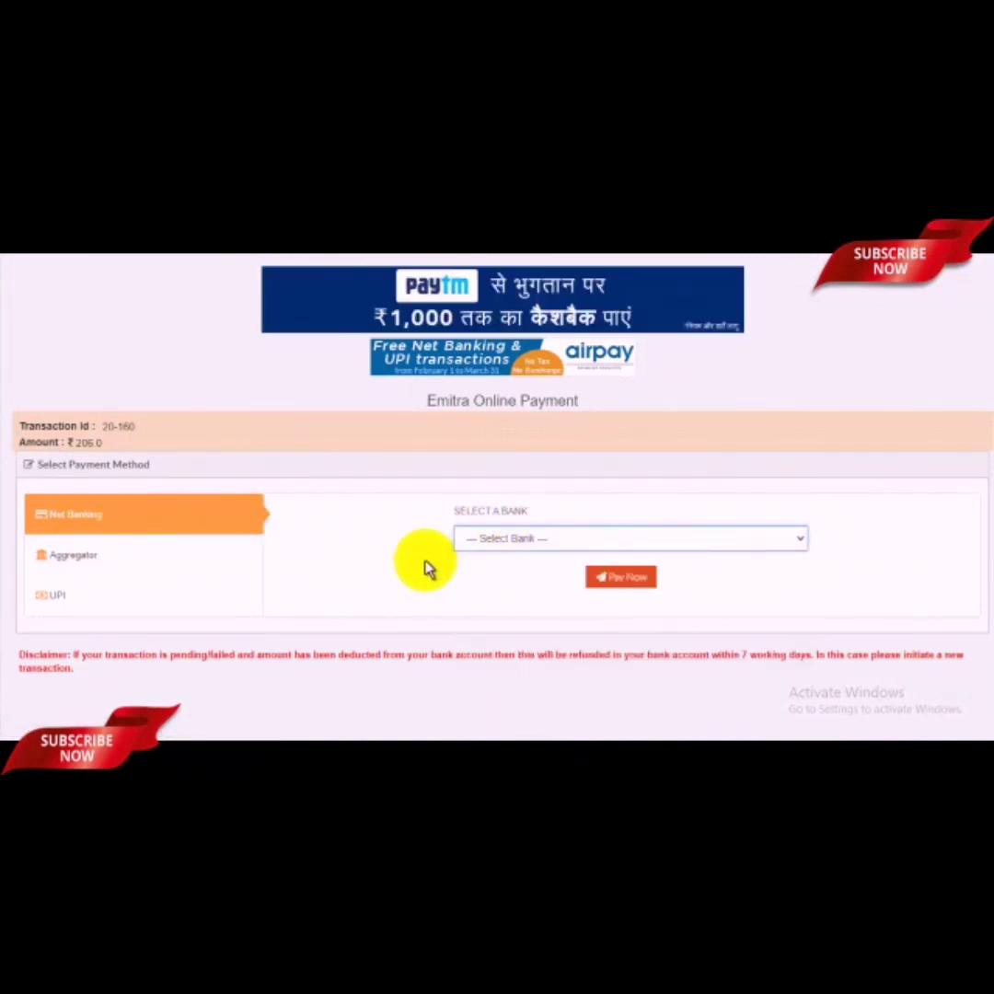
left_click(150, 564)
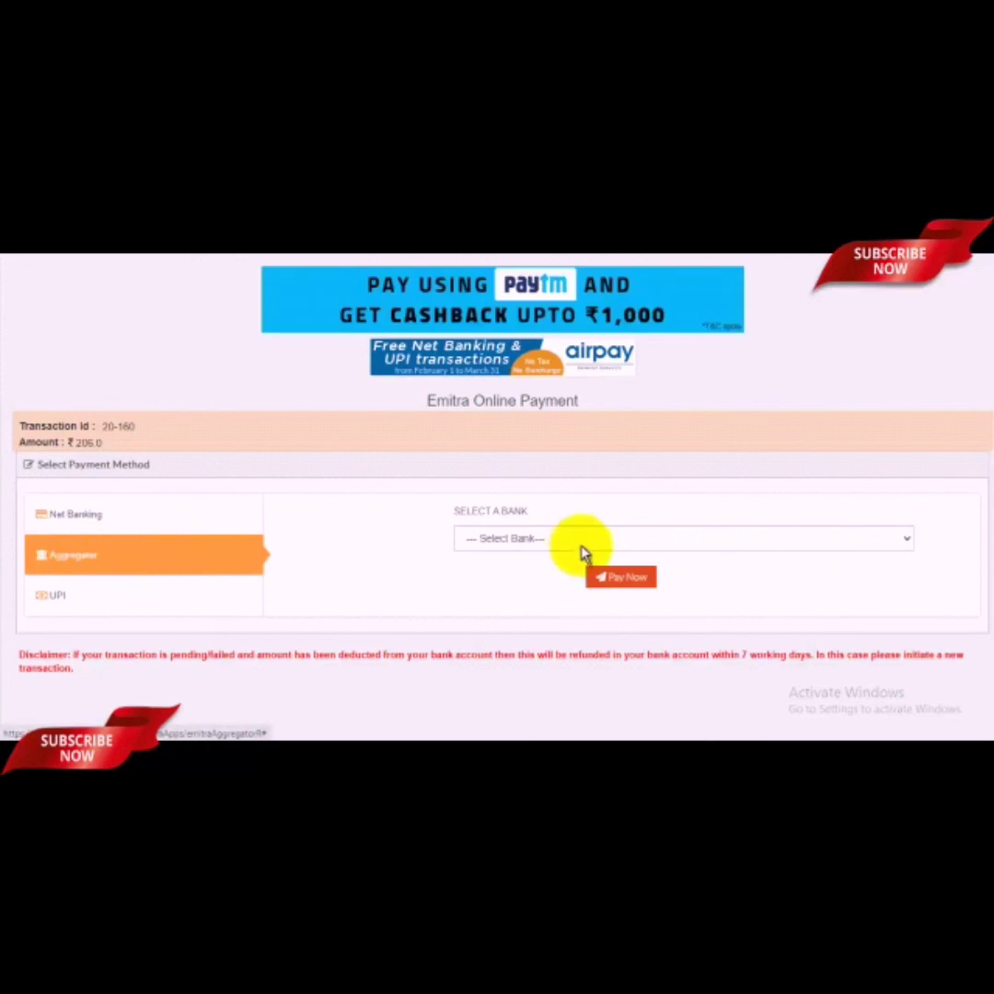
left_click(529, 543)
left_click(504, 573)
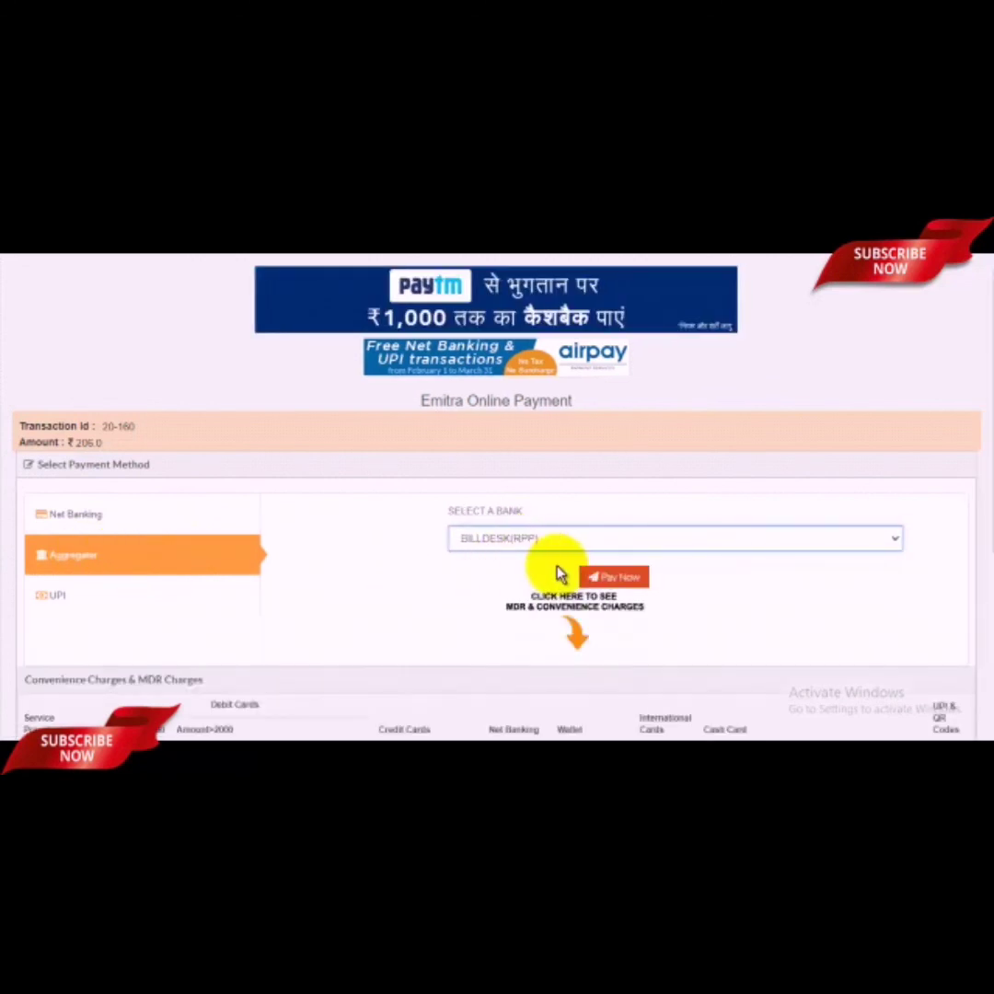
scroll(559, 573, "down", 5)
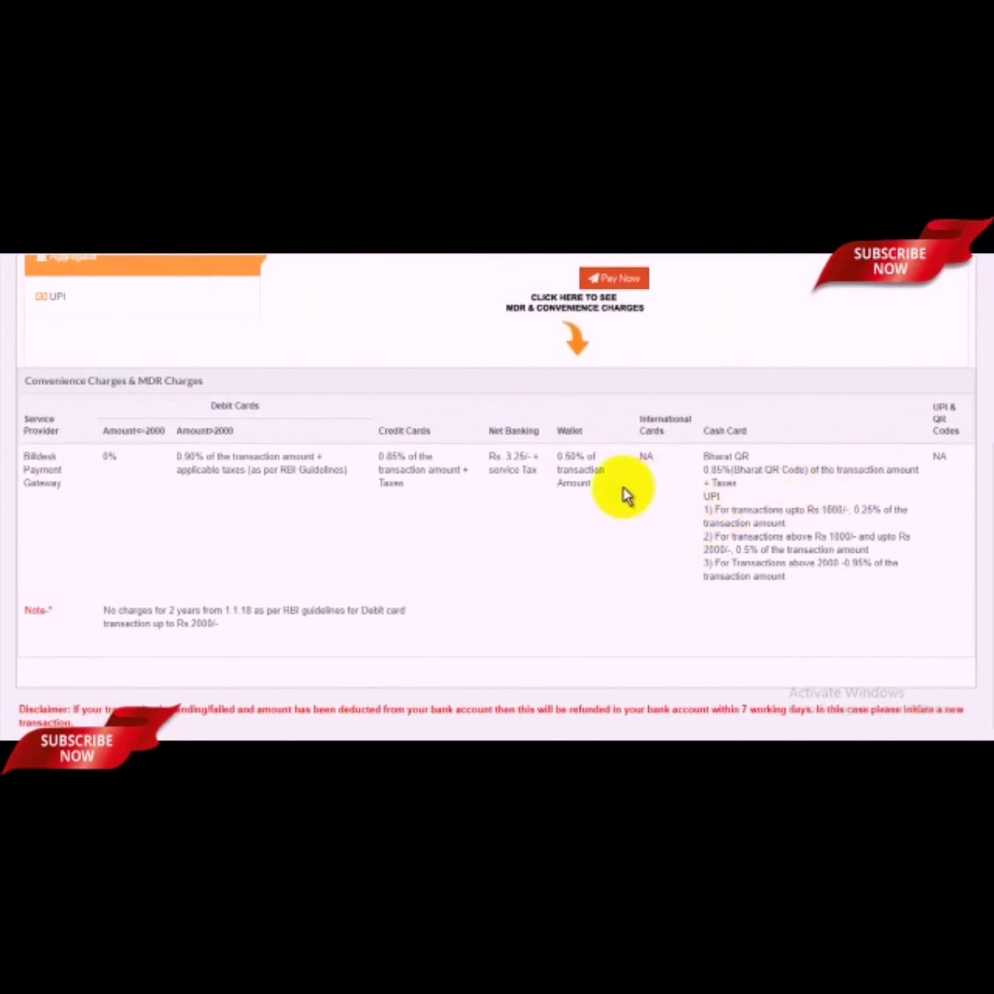
scroll(625, 494, "up", 3)
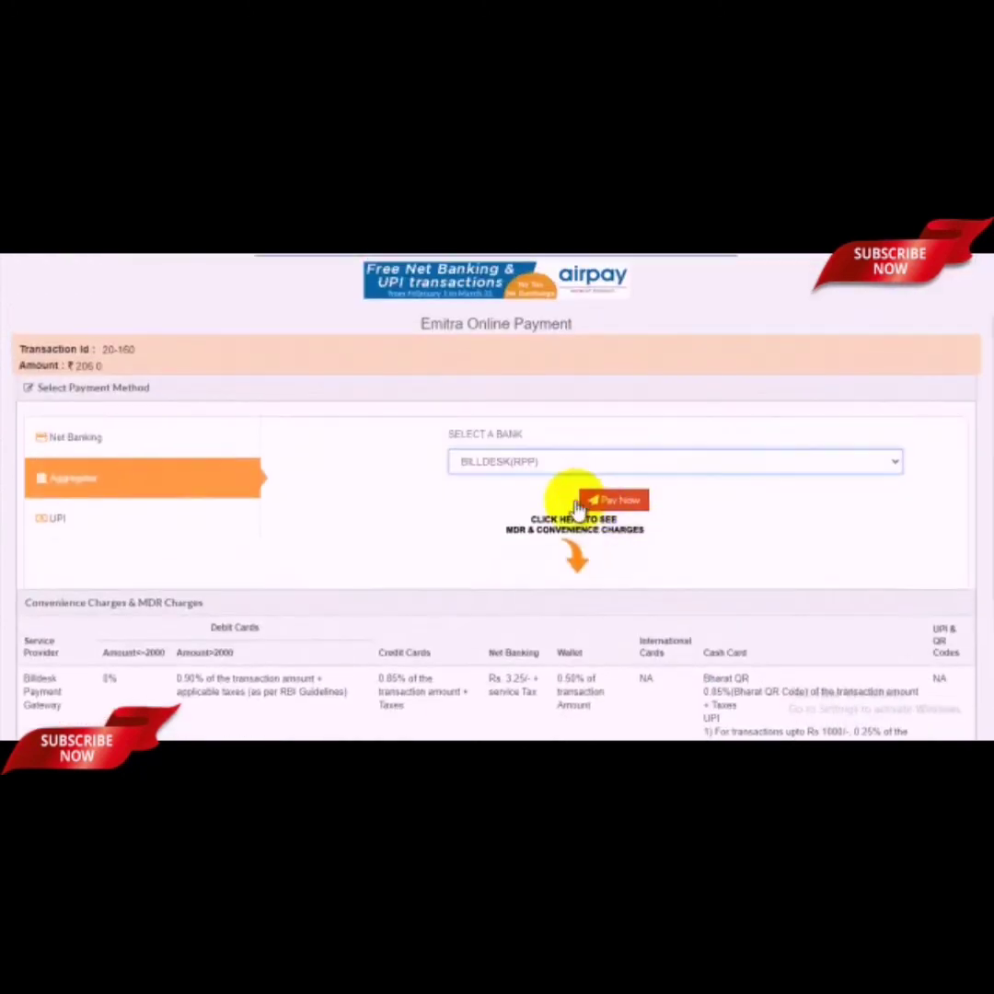
left_click(629, 504)
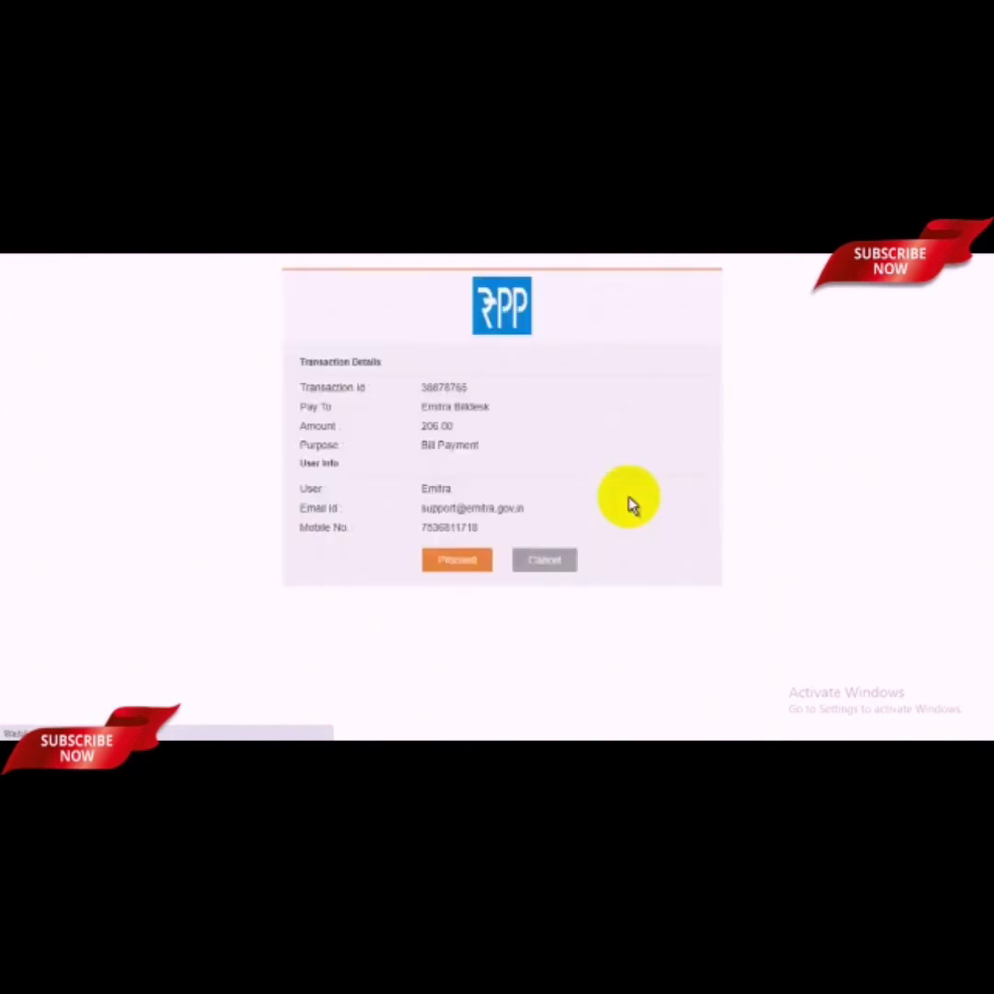
Step: Proceed to BillDesk's ₹206.00 payment page and try each payment tab, ending on Debit Card
left_click(460, 563)
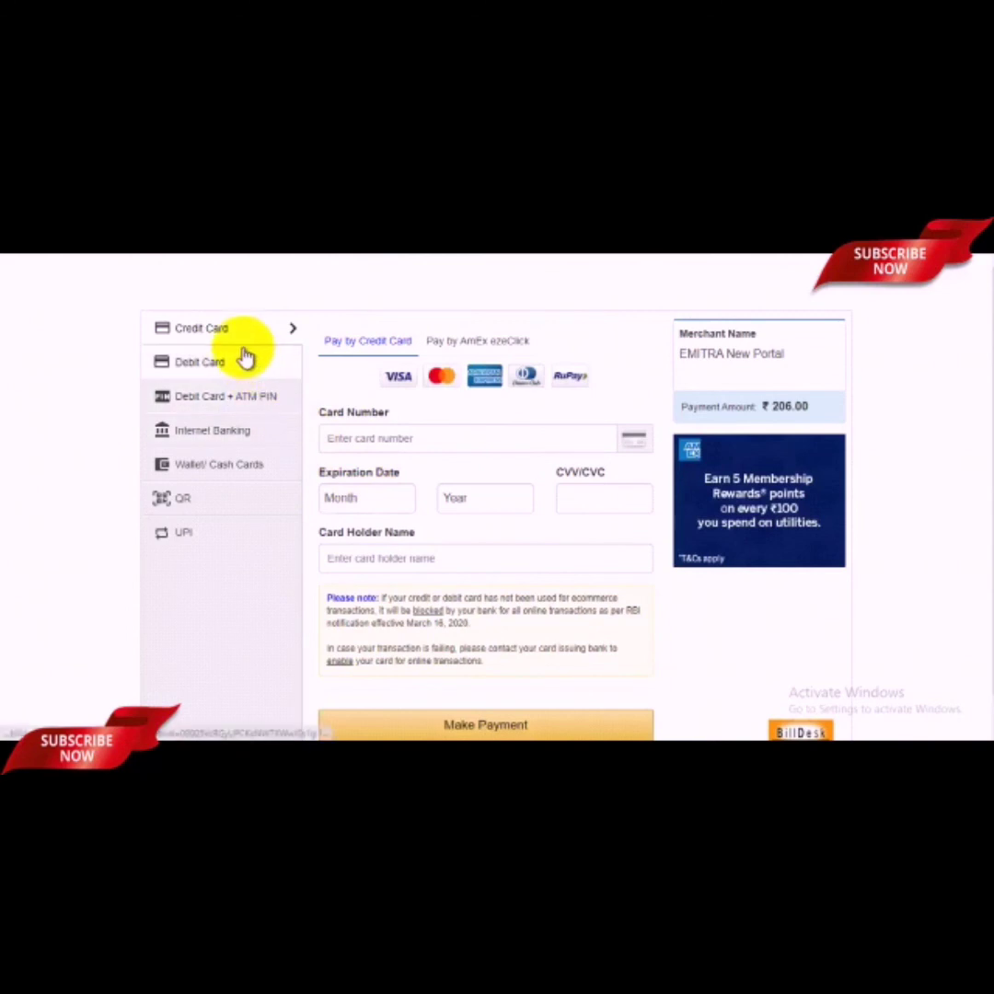
left_click(261, 376)
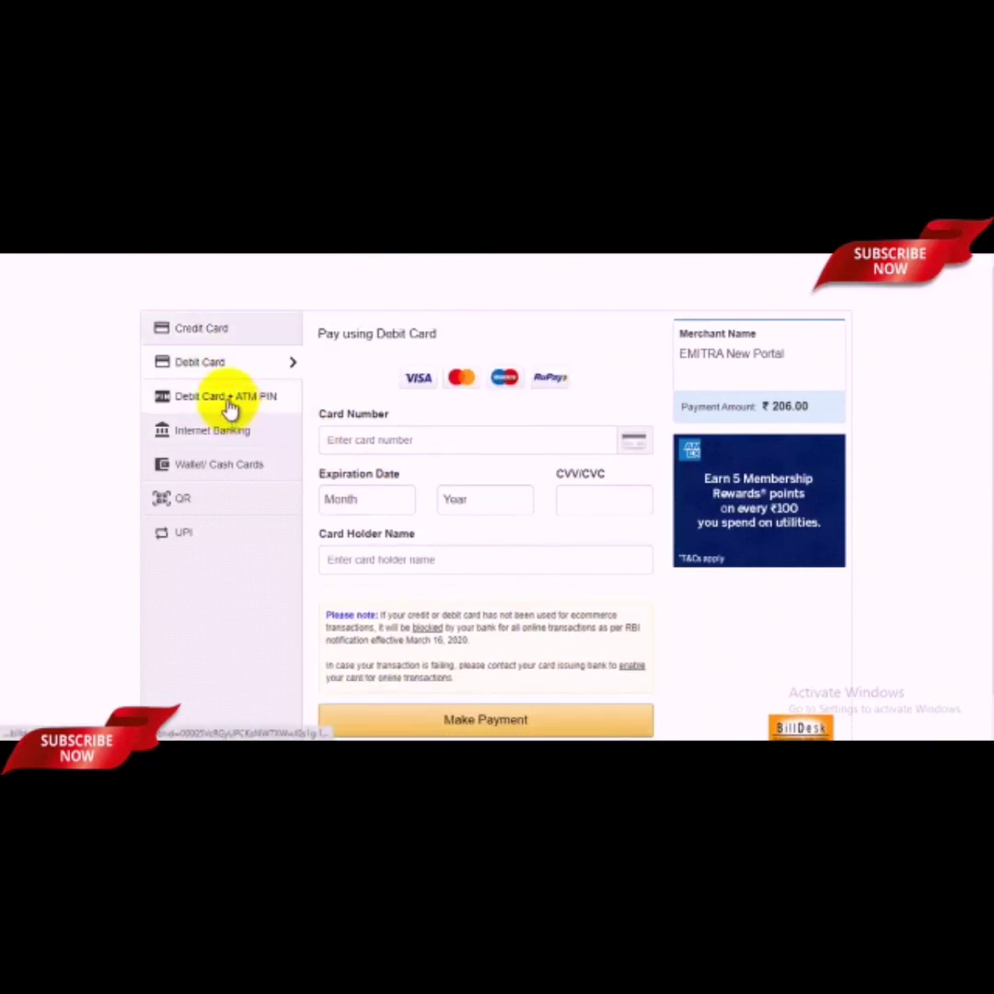
left_click(229, 405)
left_click(280, 432)
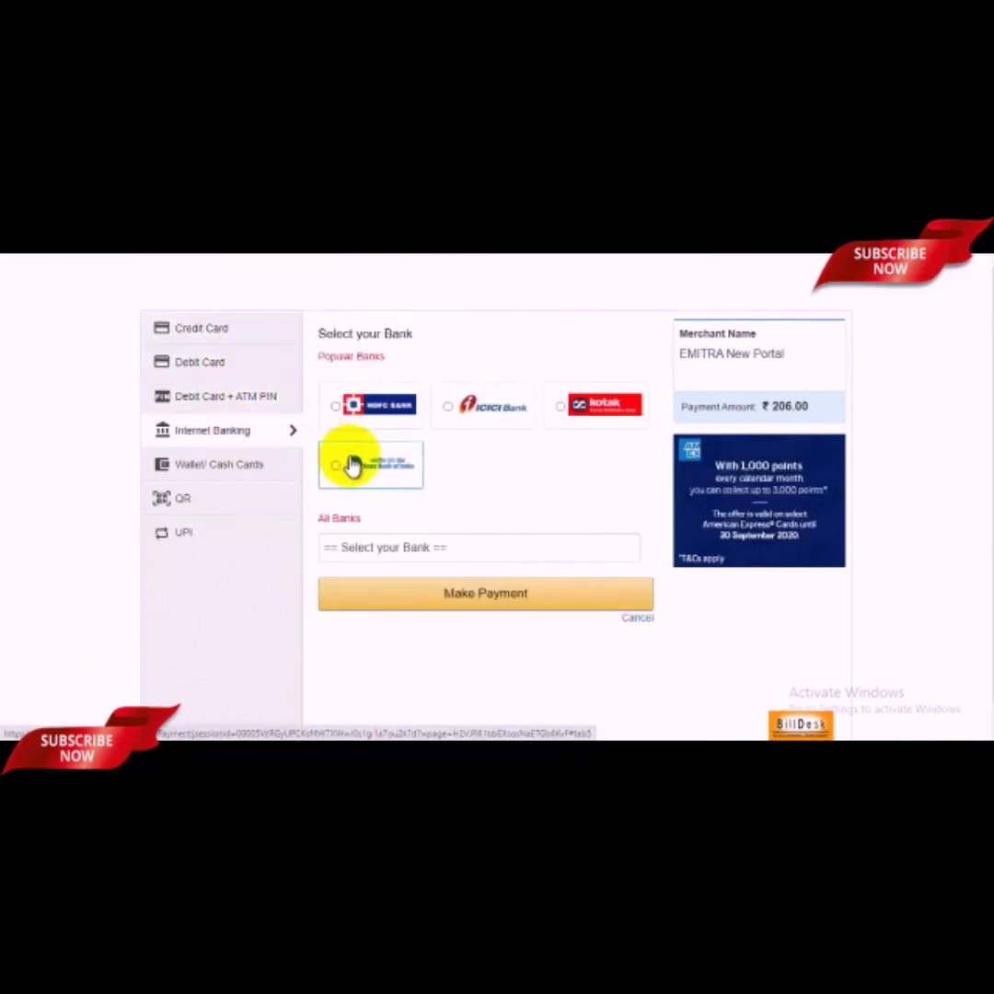
left_click(239, 464)
left_click(230, 503)
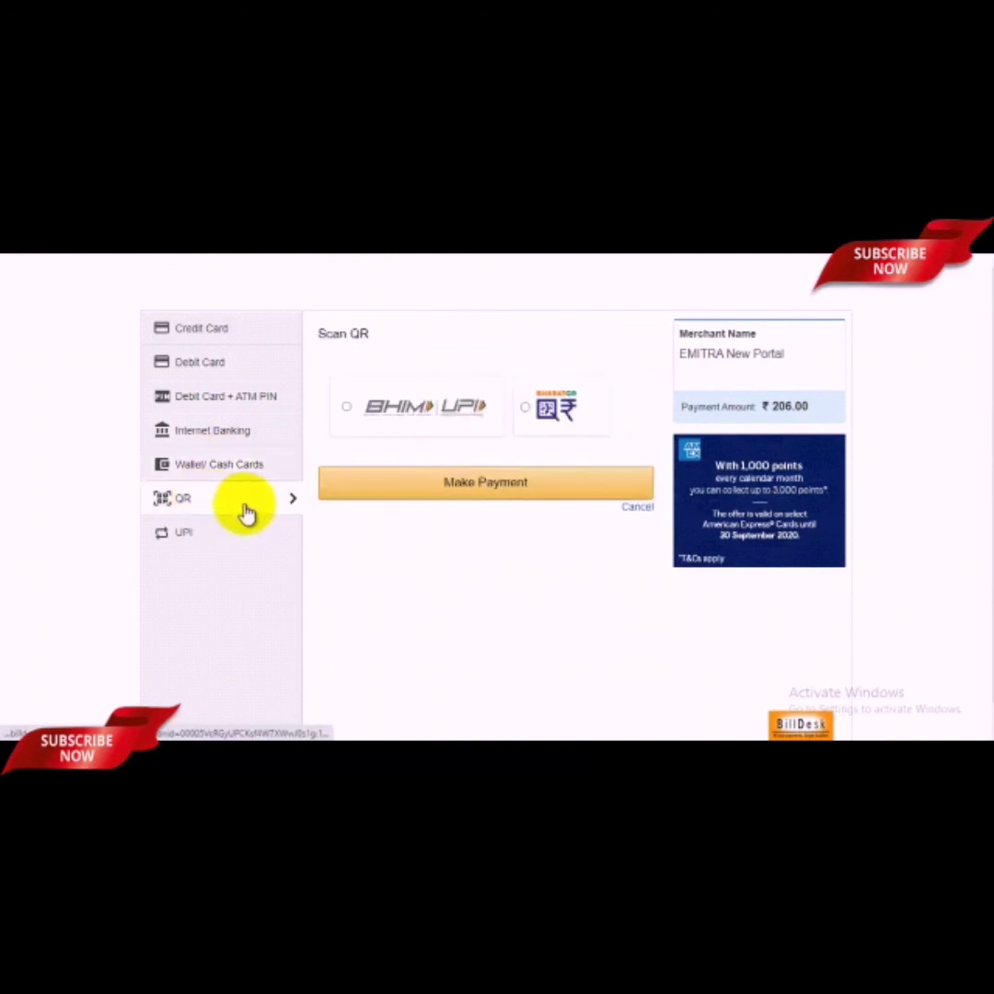
left_click(163, 539)
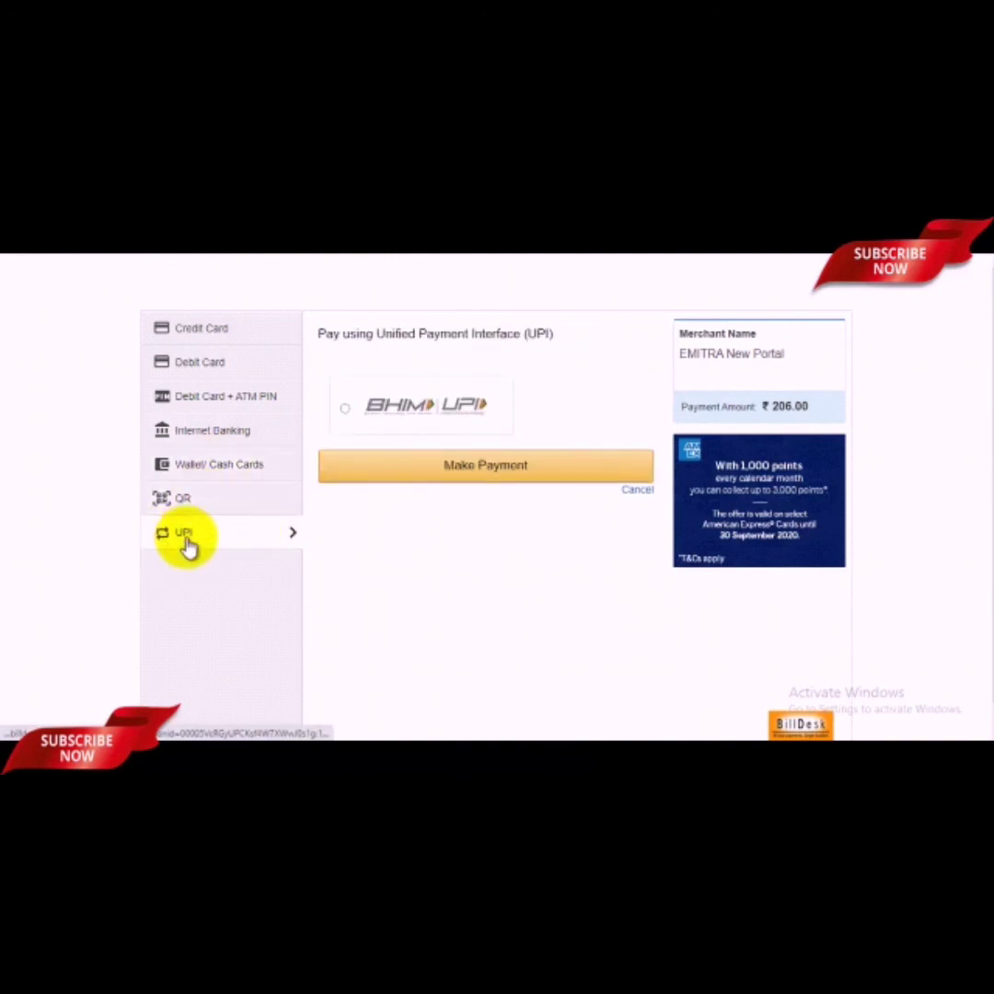
left_click(207, 368)
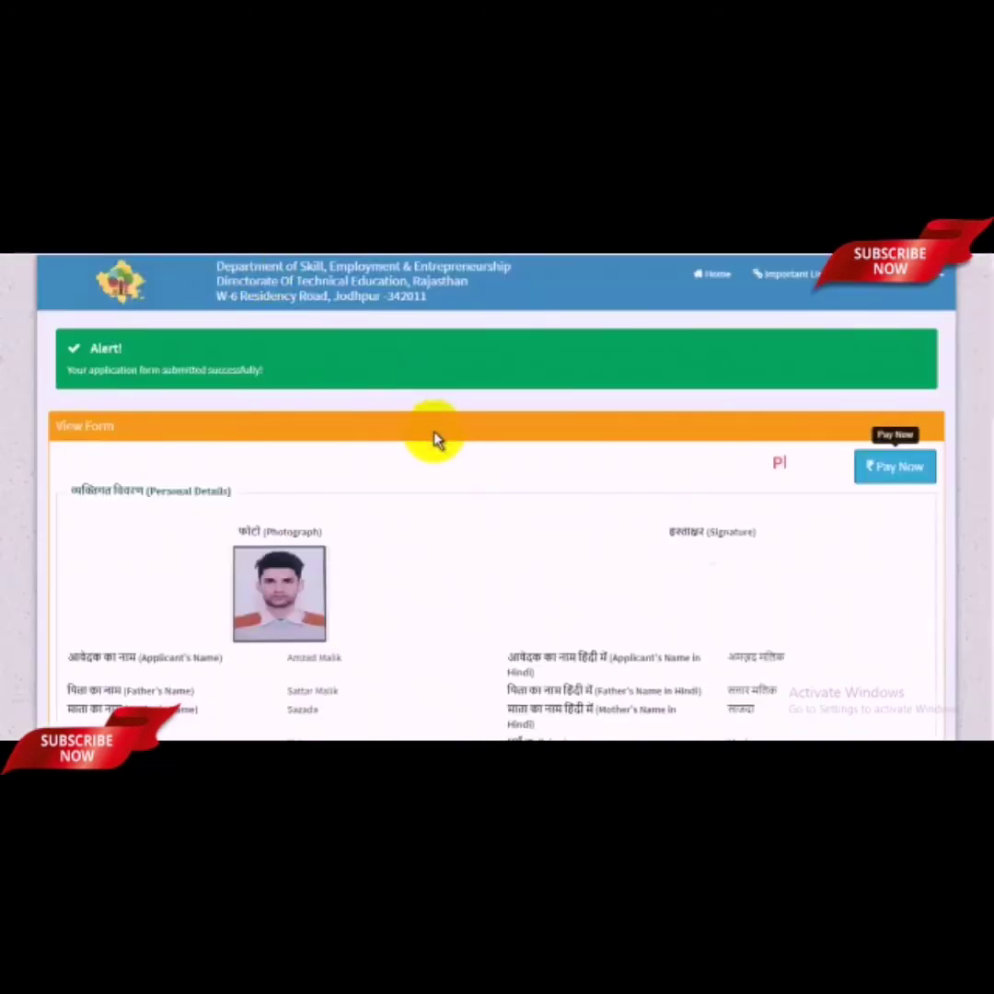
Step: Scroll down the View Form to the Options Form and back up to the unpaid-fee notice
scroll(477, 518, "down", 10)
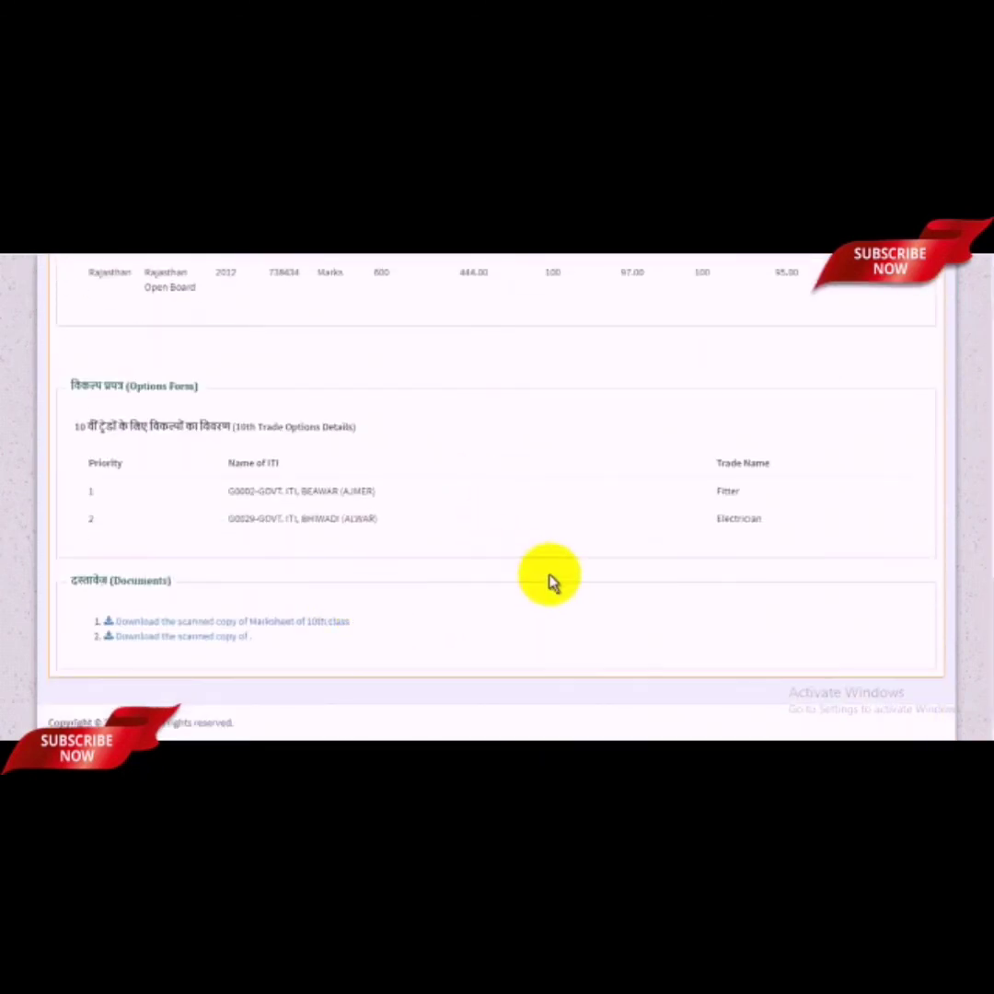
scroll(549, 579, "up", 10)
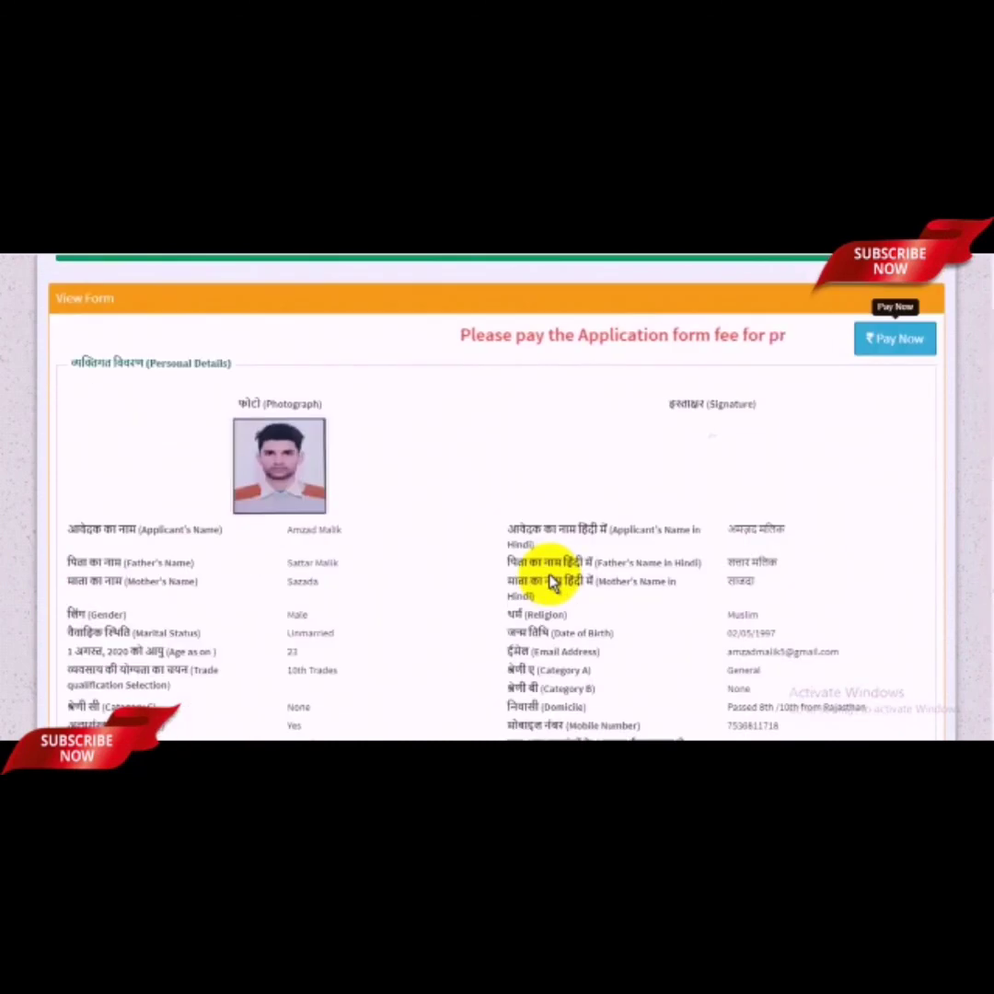